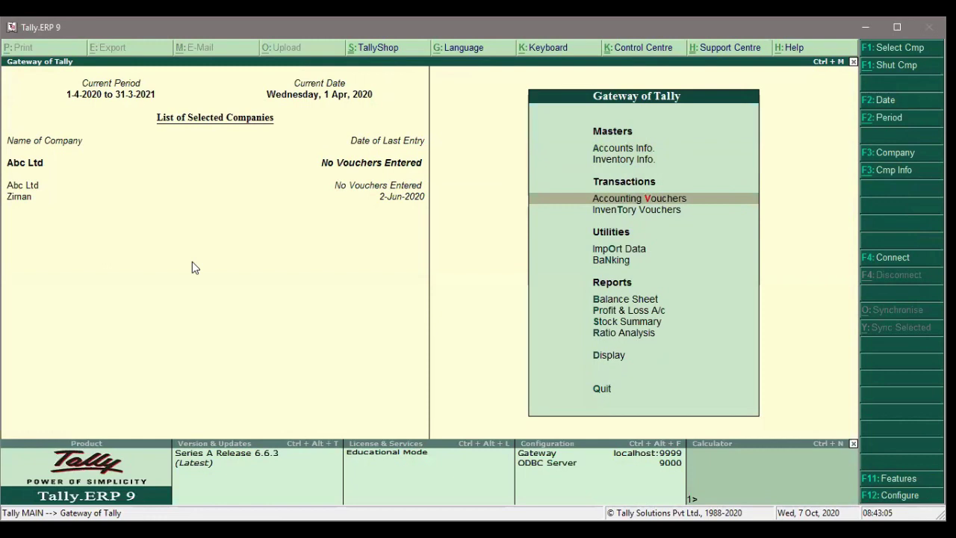
Start a receipt voucher with Cash as the account and look through the ledgers available for its particulars.
key("Return")
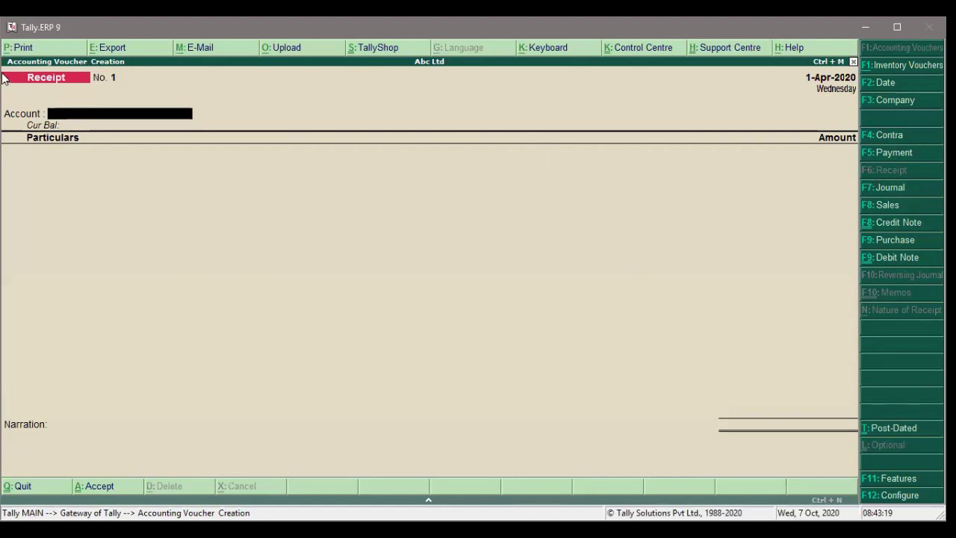
left_click(116, 119)
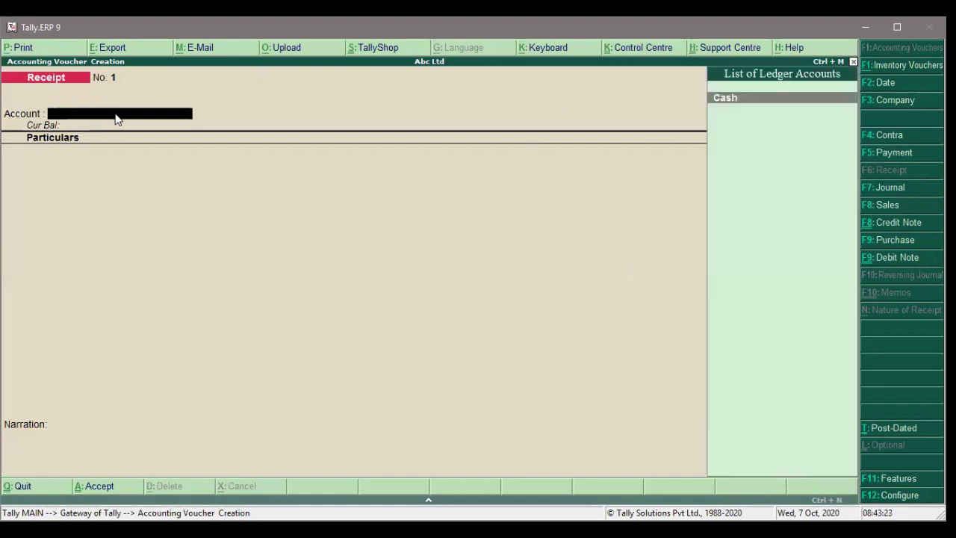
key("Return")
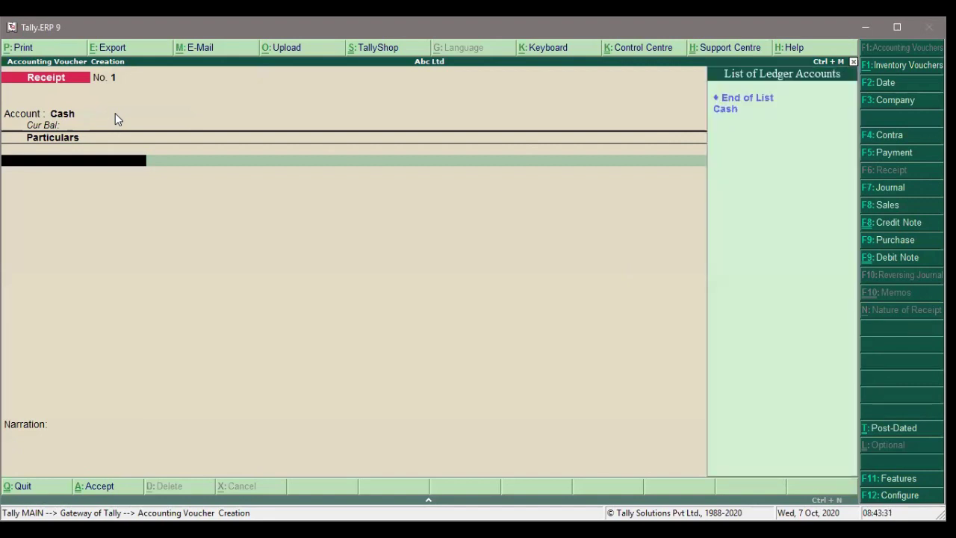
key("Down")
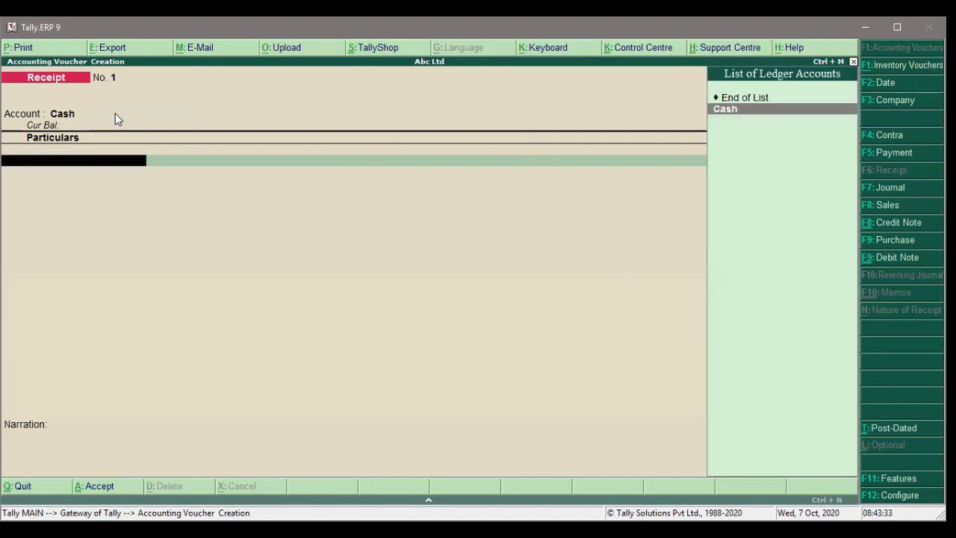
key("Up")
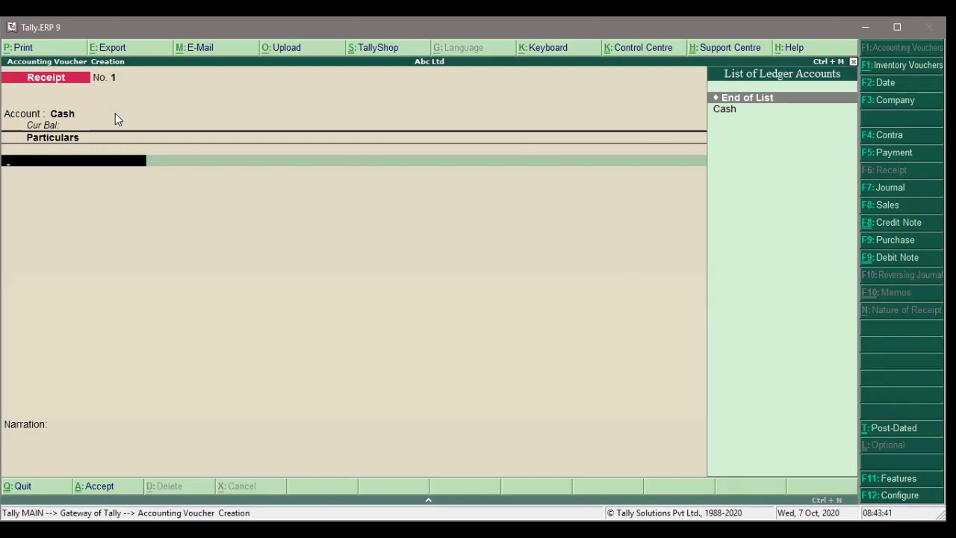
Open secondary ledger creation from the receipt voucher, discard it and leave the voucher unsaved.
key("alt+c")
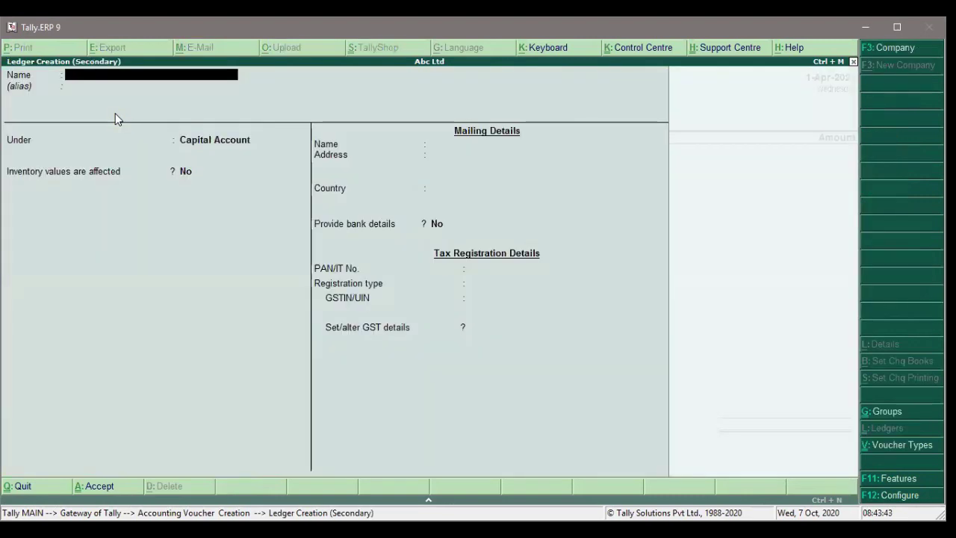
key("Escape")
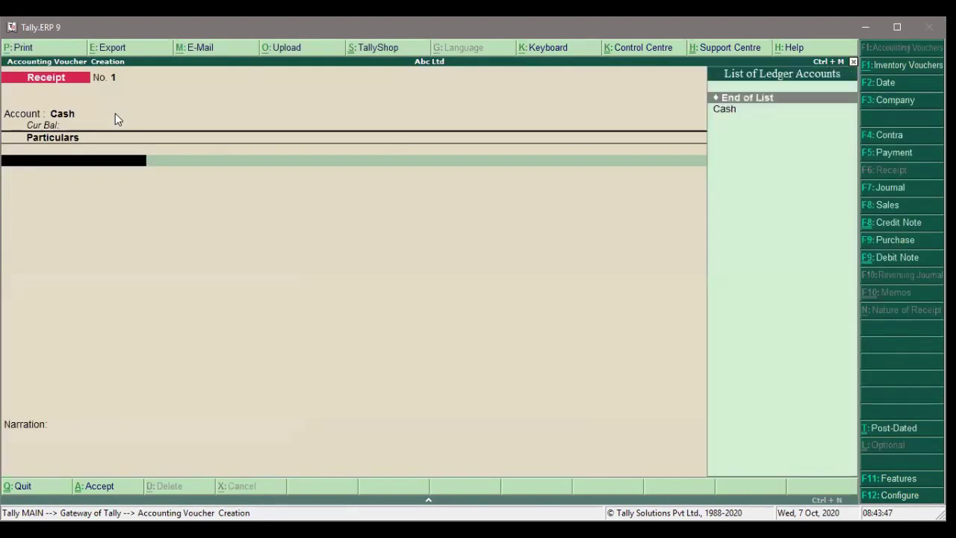
key("Escape")
key("Return")
key("Escape")
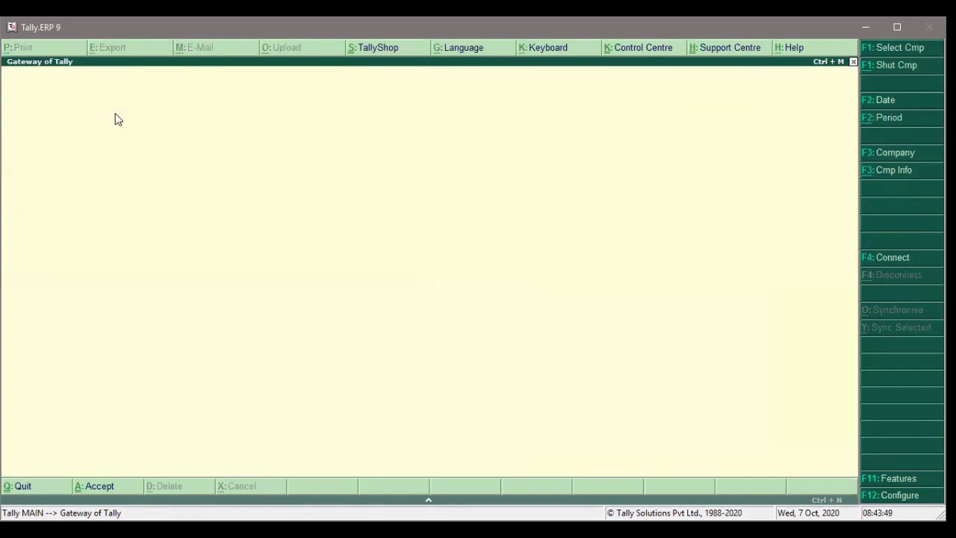
key("Escape")
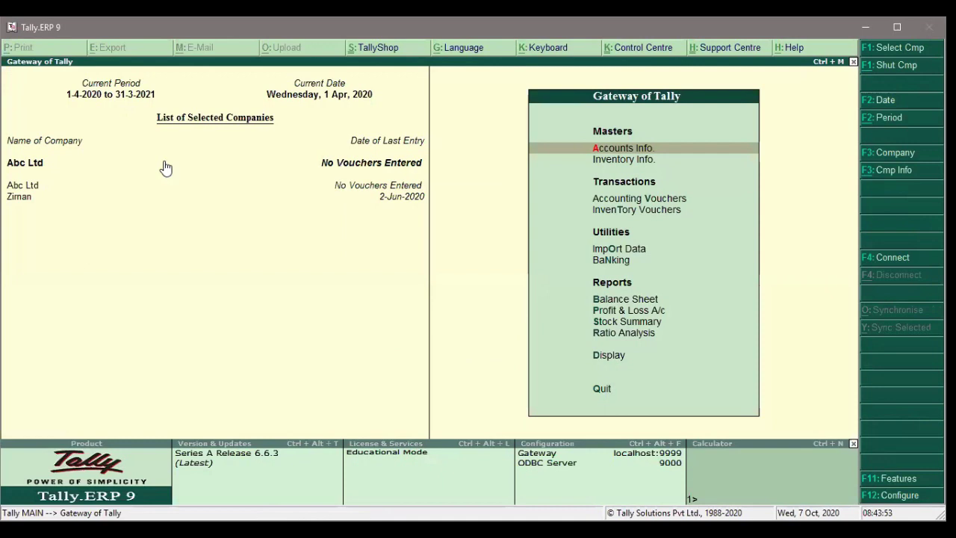
key("Escape")
key("Escape")
Open the ledger options under Accounts Info for Abc Ltd.
key("Up")
key("Down")
key("Up")
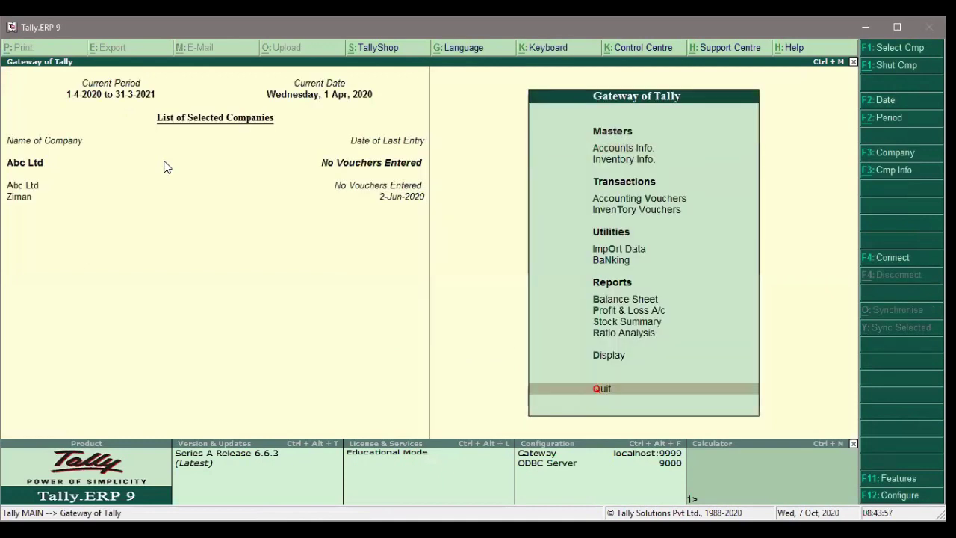
key("Down")
key("Up")
key("Up")
key("Up")
key("Up")
key("Up")
key("Up")
key("Up")
key("Up")
key("Up")
key("Up")
key("Up")
key("Up")
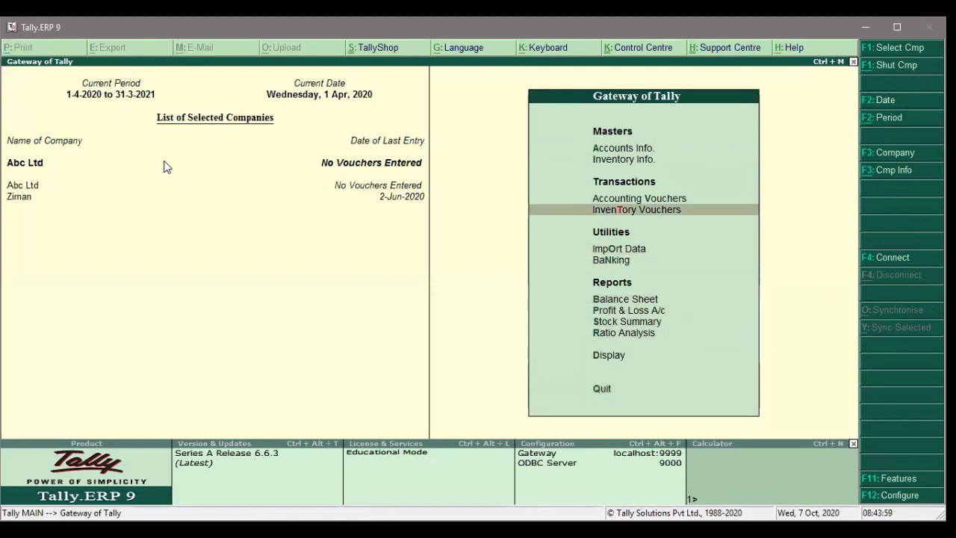
key("Return")
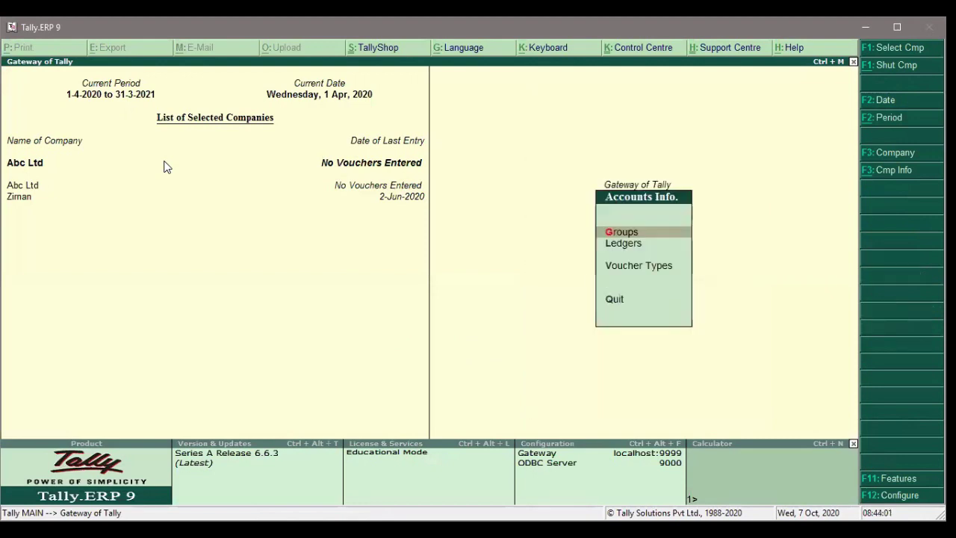
key("Down")
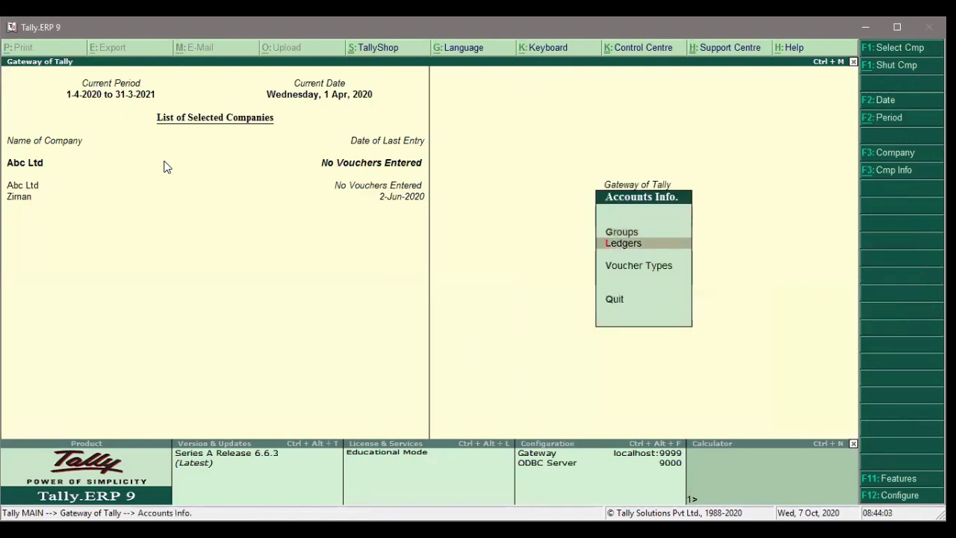
key("Up")
key("Down")
key("Down")
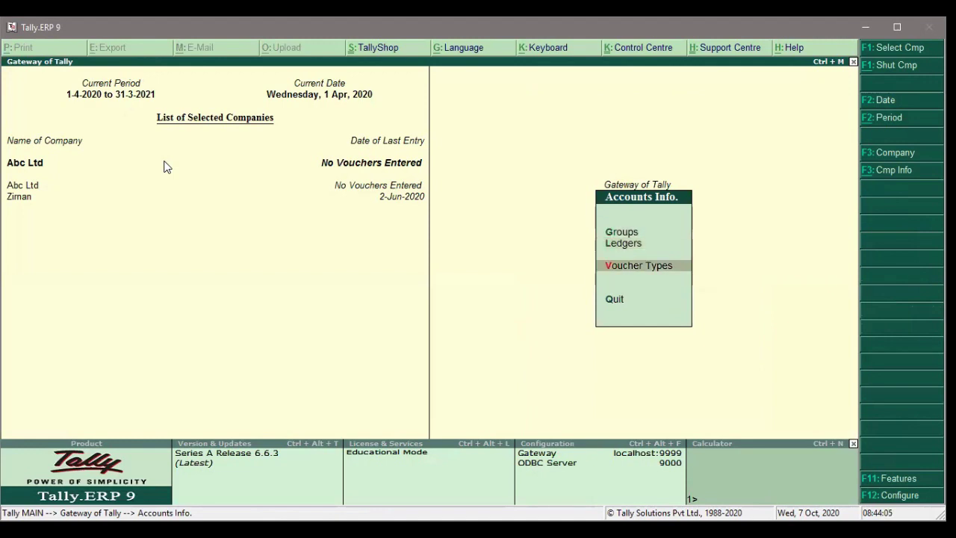
key("Up")
key("Return")
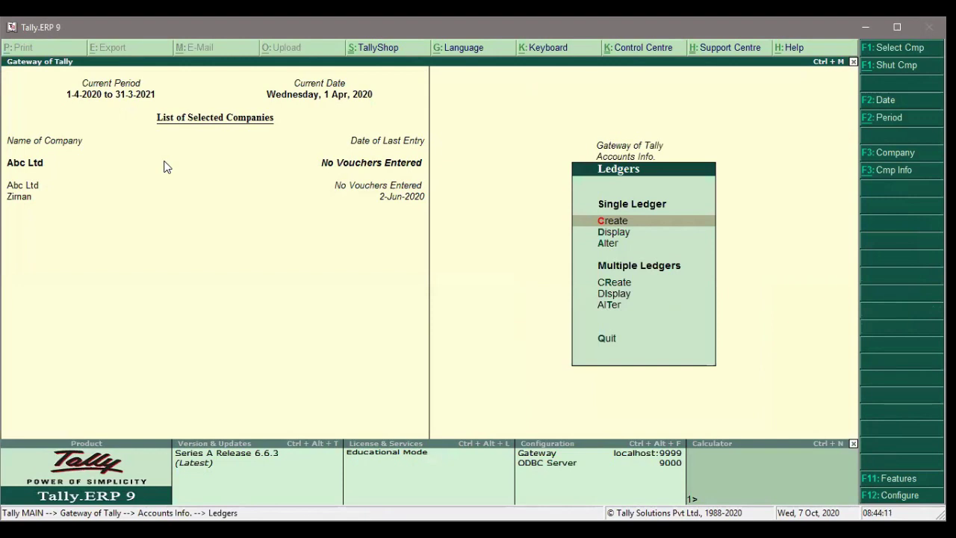
View the list of existing ledgers available for single-ledger display and return to the ledger options.
key("Down")
key("Down")
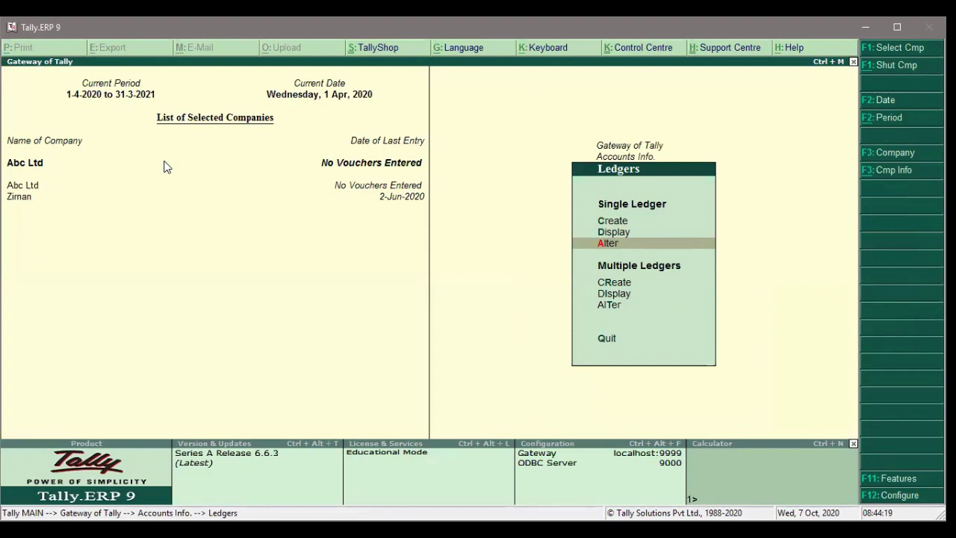
key("Up")
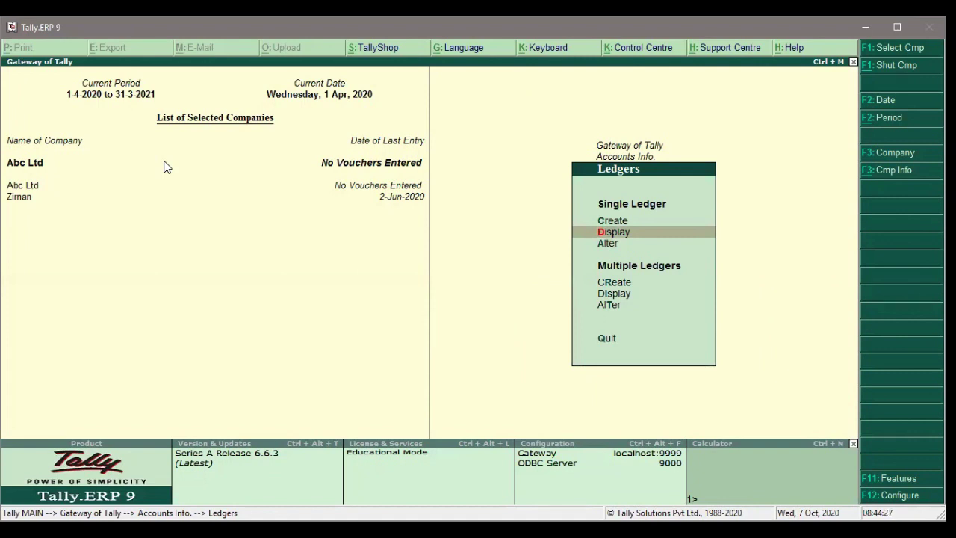
key("Return")
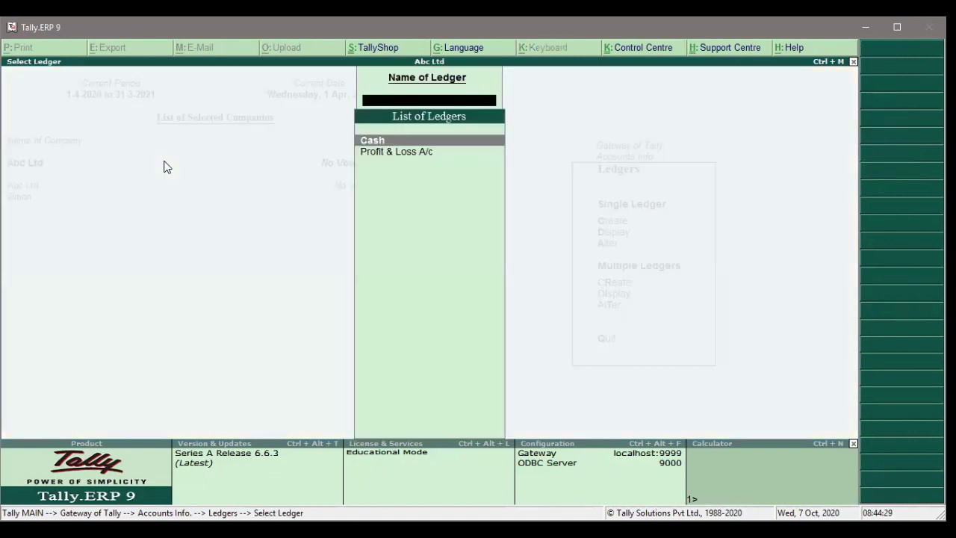
key("Down")
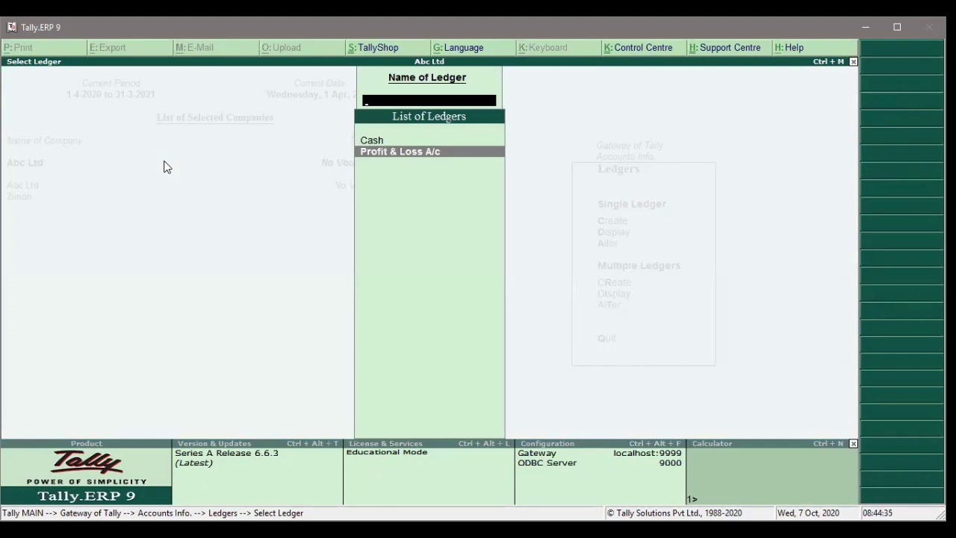
key("Escape")
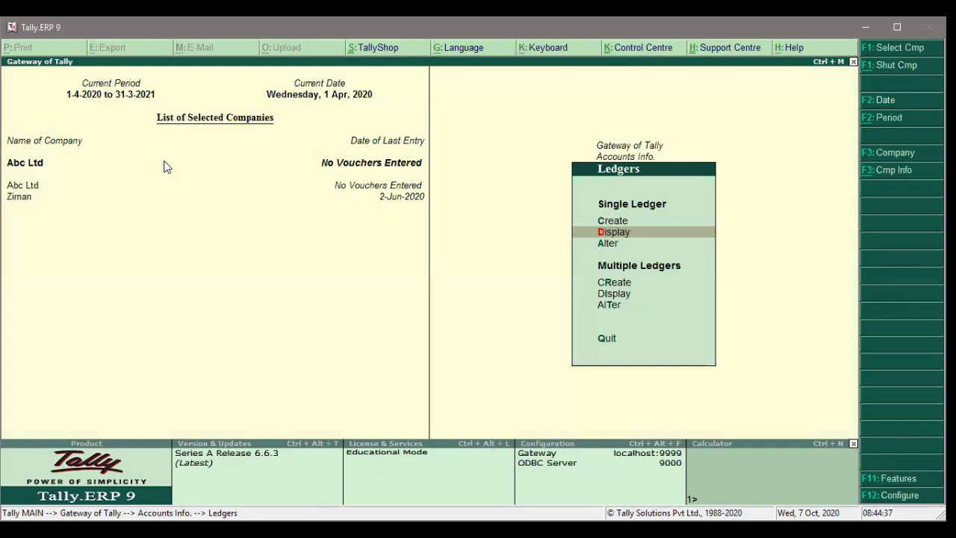
Start a new single ledger named Capital A/c, leaving its alias empty.
key("Up")
key("Return")
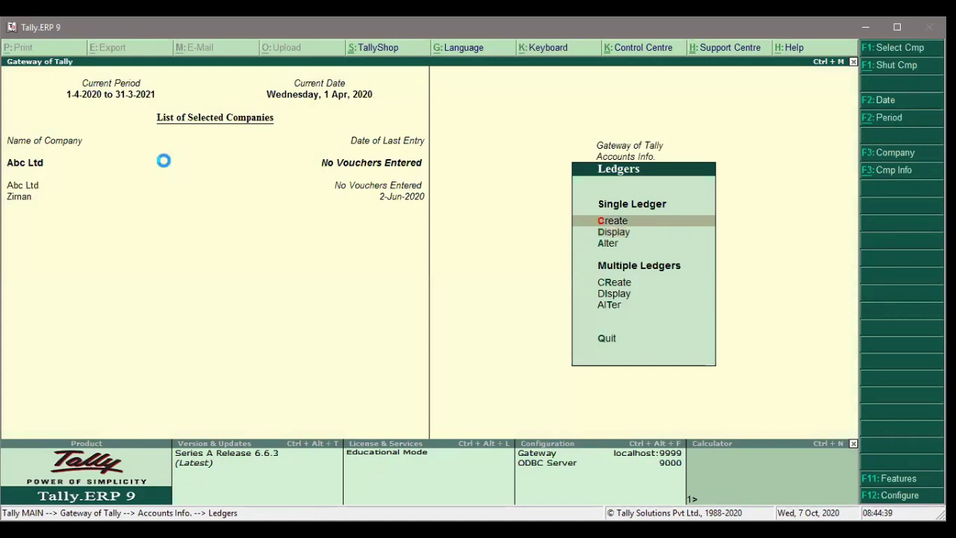
type("Cpi")
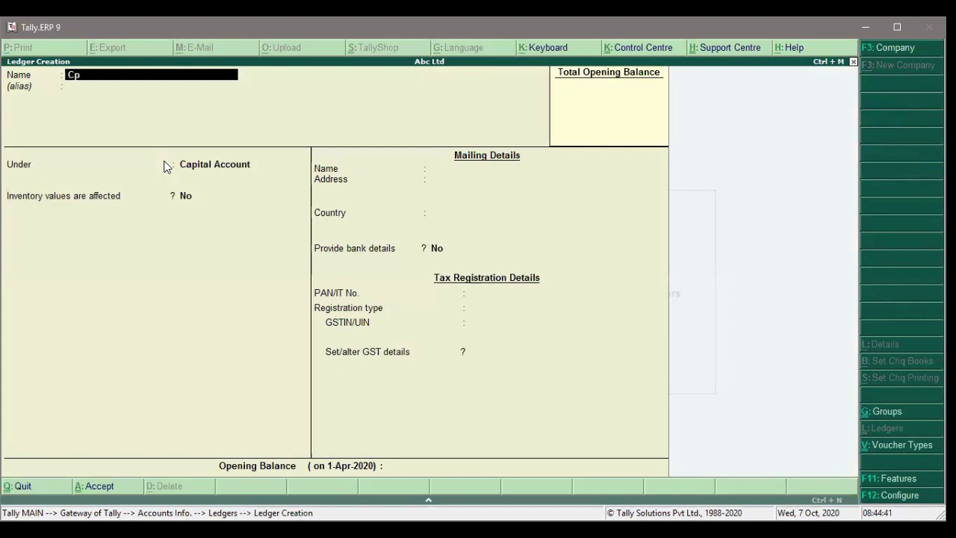
key("BackSpace")
key("BackSpace")
type("apital a/c")
key("Return")
key("Return")
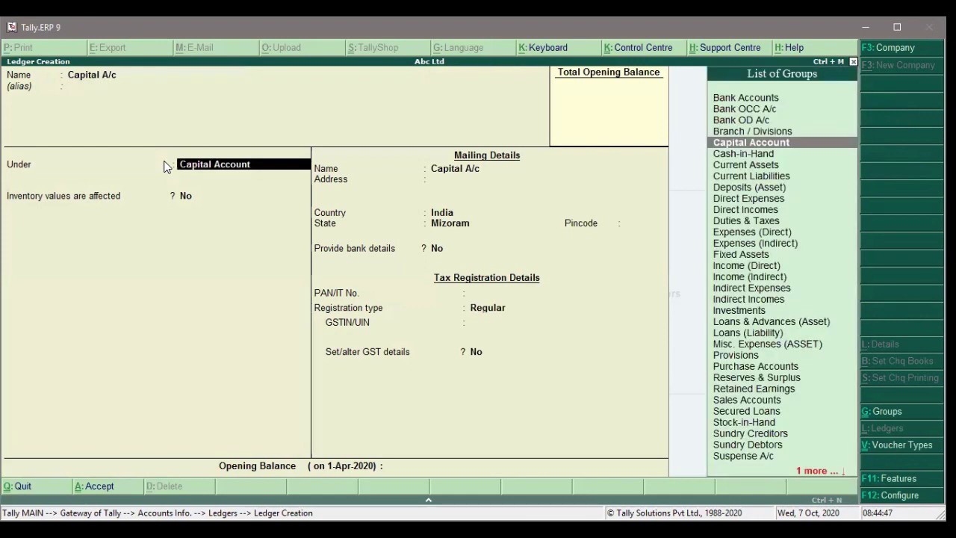
Look through the full list of groups the new ledger can belong to and return to Capital Account.
key("Up")
key("Up")
key("Up")
key("Up")
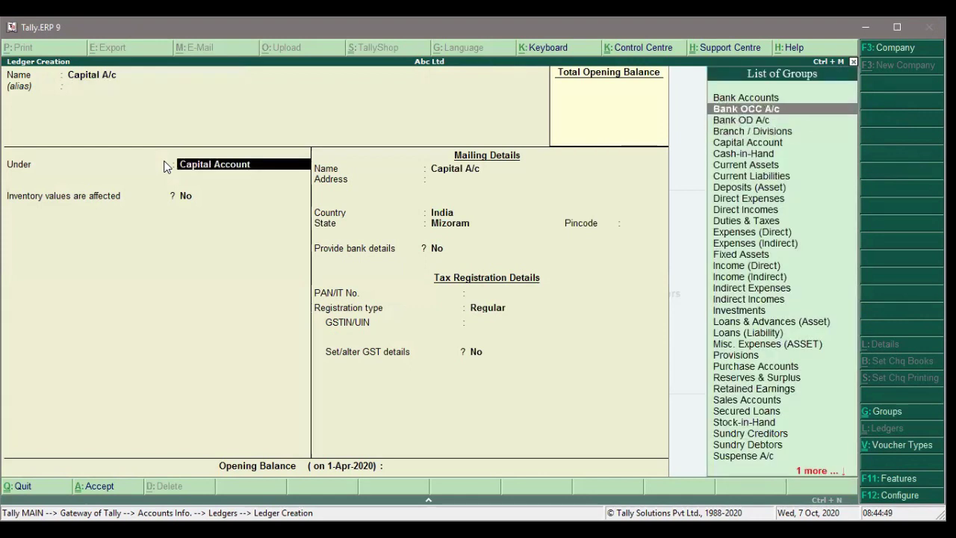
key("Down")
key("Down")
key("Down")
key("Down")
key("Down")
key("Down")
key("Down")
key("Down")
key("Down")
key("Down")
key("Down")
key("Down")
key("Down")
key("Down")
key("Down")
key("Down")
key("Down")
key("Down")
key("Down")
key("Down")
key("Down")
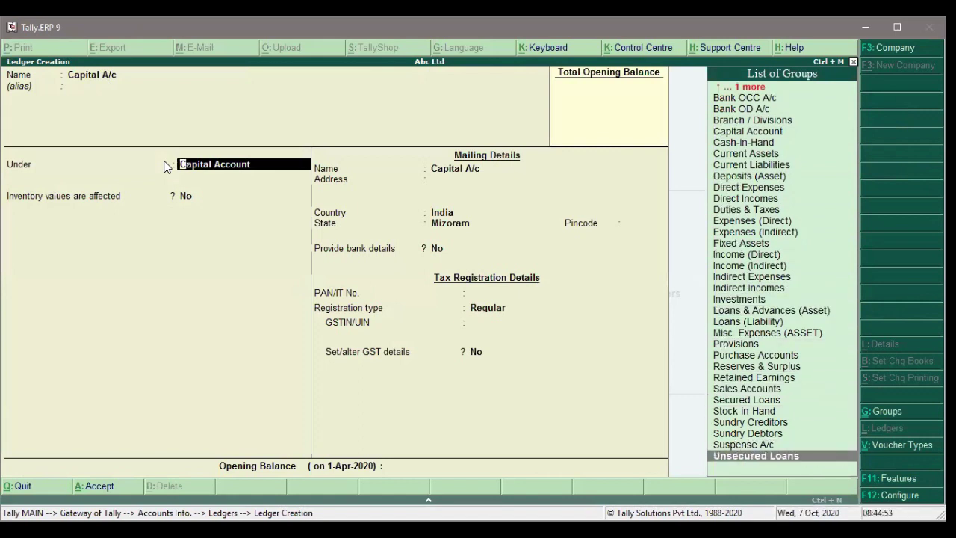
key("Up")
key("Up")
key("Up")
key("Up")
key("Up")
key("Up")
key("Up")
key("Up")
key("Up")
key("Up")
key("Up")
key("Up")
key("Up")
key("Up")
key("Up")
key("Up")
key("Up")
key("Up")
key("Up")
key("Up")
key("Up")
key("Up")
key("Up")
key("Up")
key("Up")
key("Up")
key("Up")
key("Up")
key("Up")
key("Up")
key("Up")
key("Up")
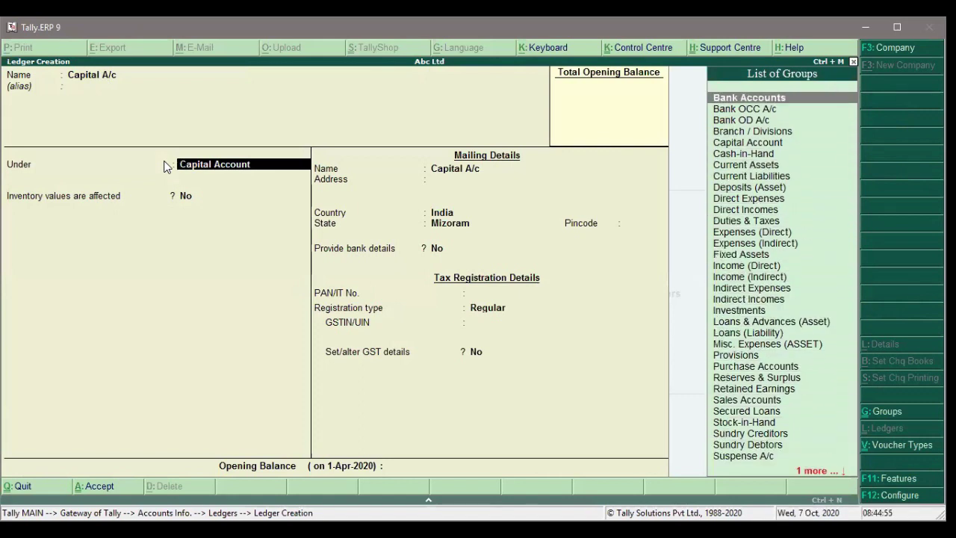
key("Down")
key("Down")
key("Down")
key("Down")
key("Down")
key("Up")
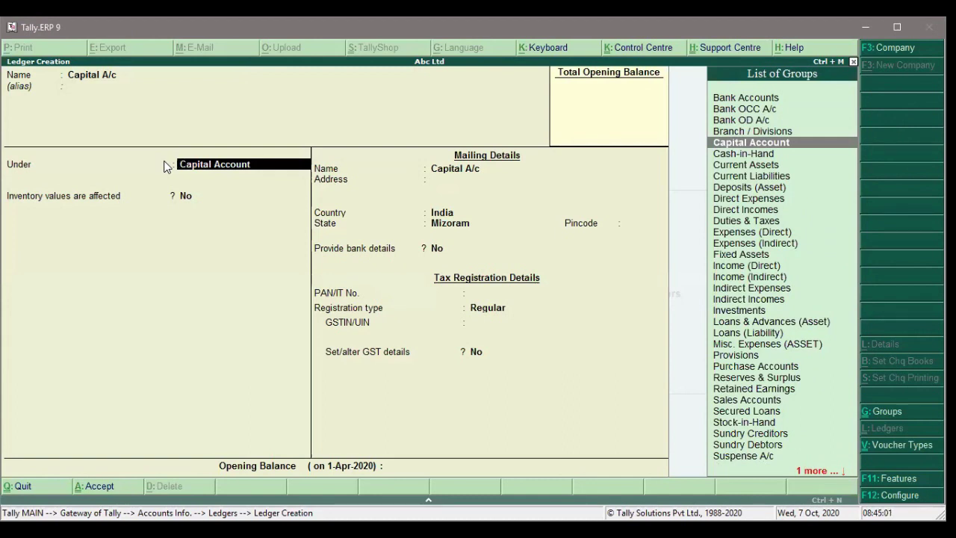
Rename the ledger as Abc Capital A/c and place it under the Capital Account group.
key("BackSpace")
key("BackSpace")
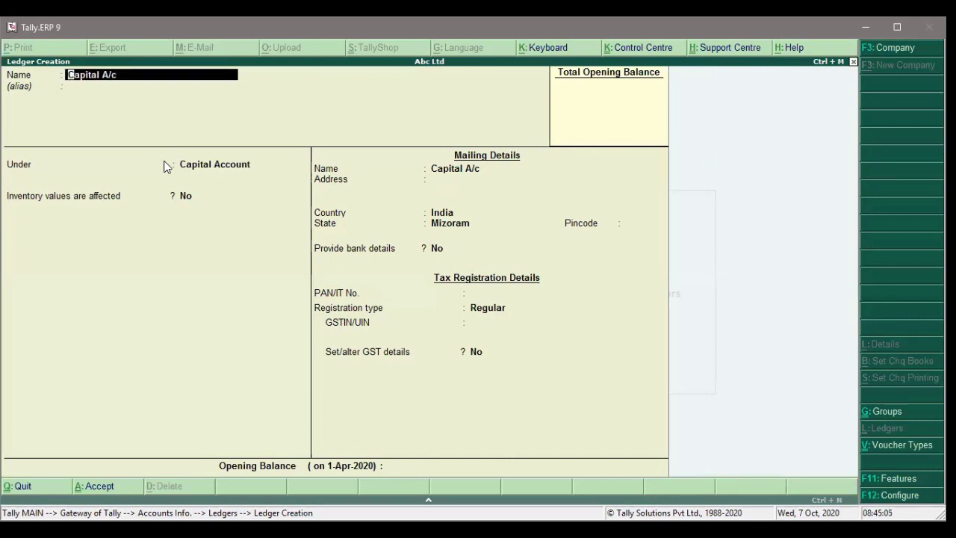
type("Abc Capital A/c")
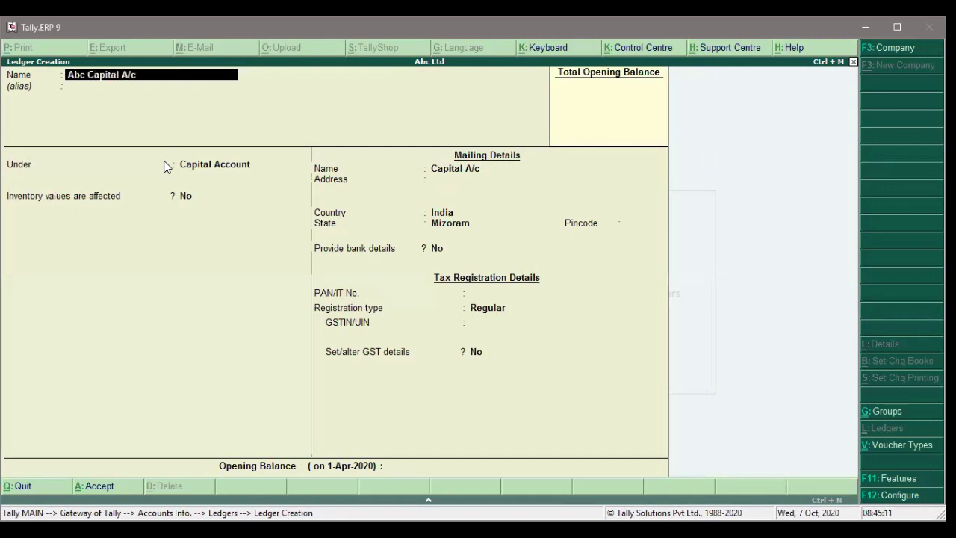
key("Return")
key("Return")
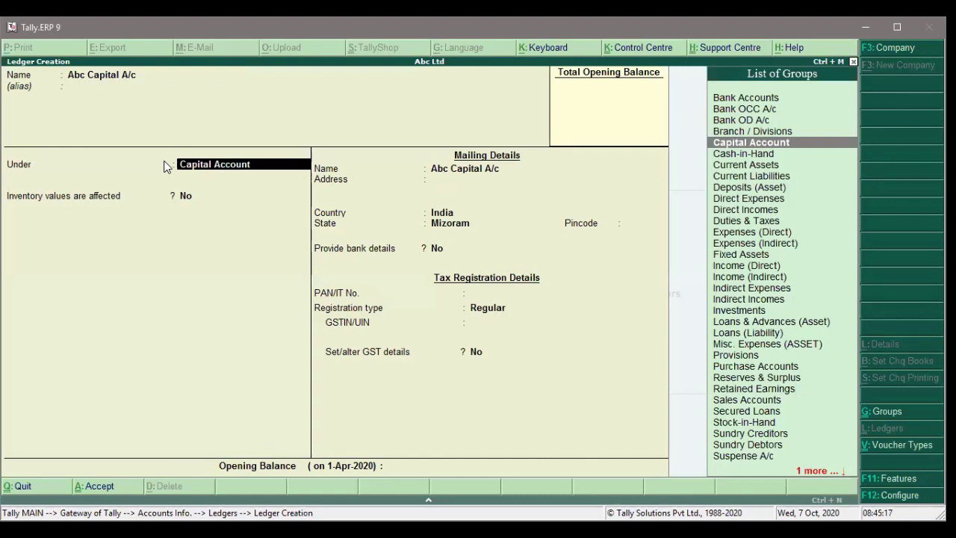
key("Return")
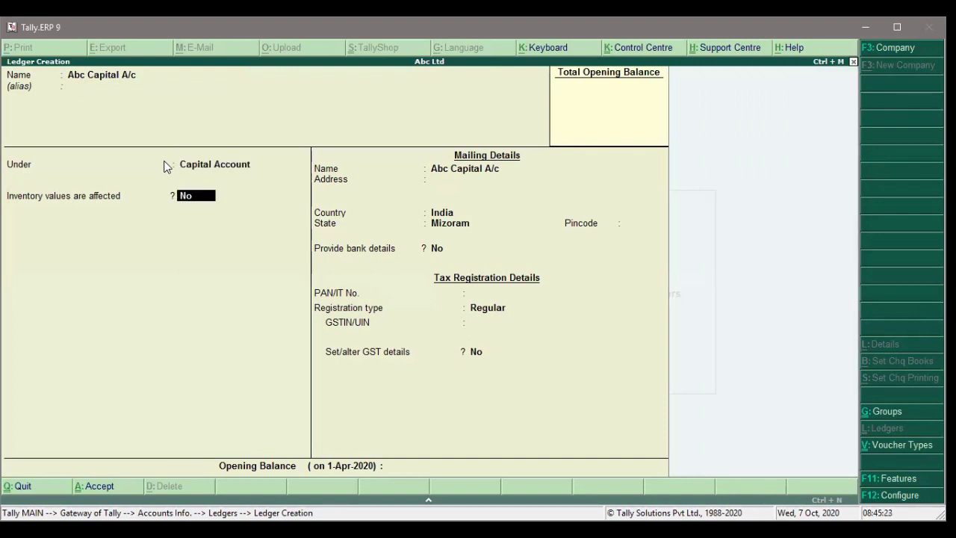
Keep inventory values affected at No, the address blank, the location as India and Mizoram, and bank details at No.
key("Return")
key("Return")
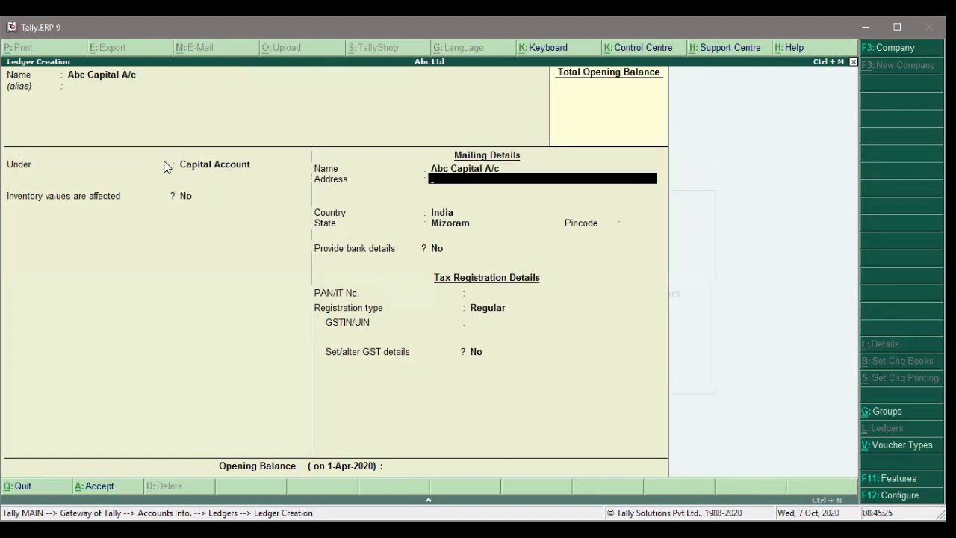
key("Return")
key("Return")
key("Return")
key("Return")
key("Return")
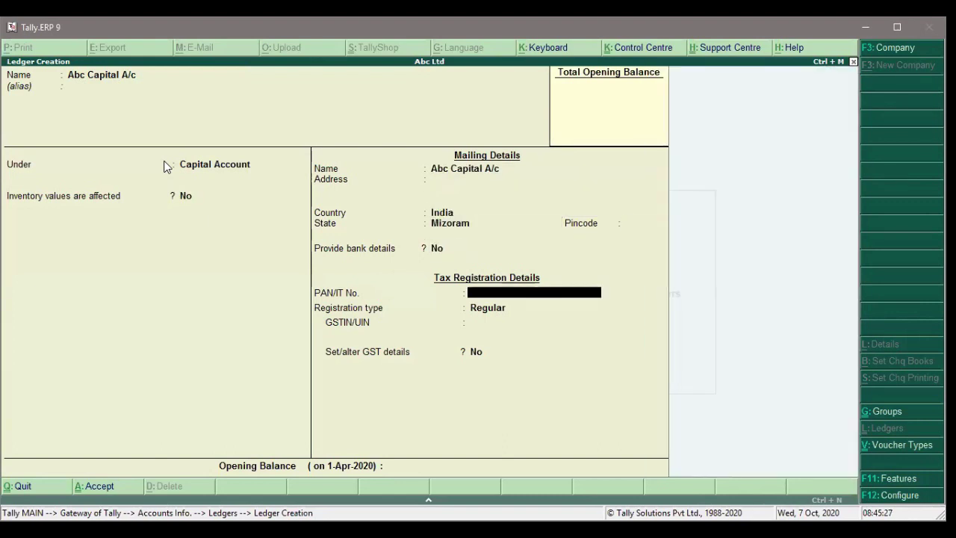
Leave the PAN/IT number blank and set the ledger's registration type to Unknown.
key("Return")
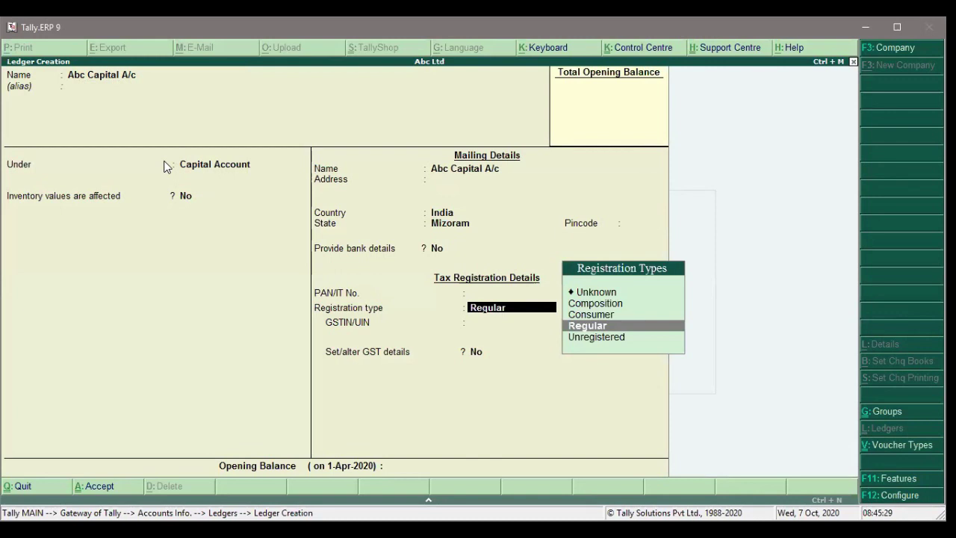
key("Up")
key("Up")
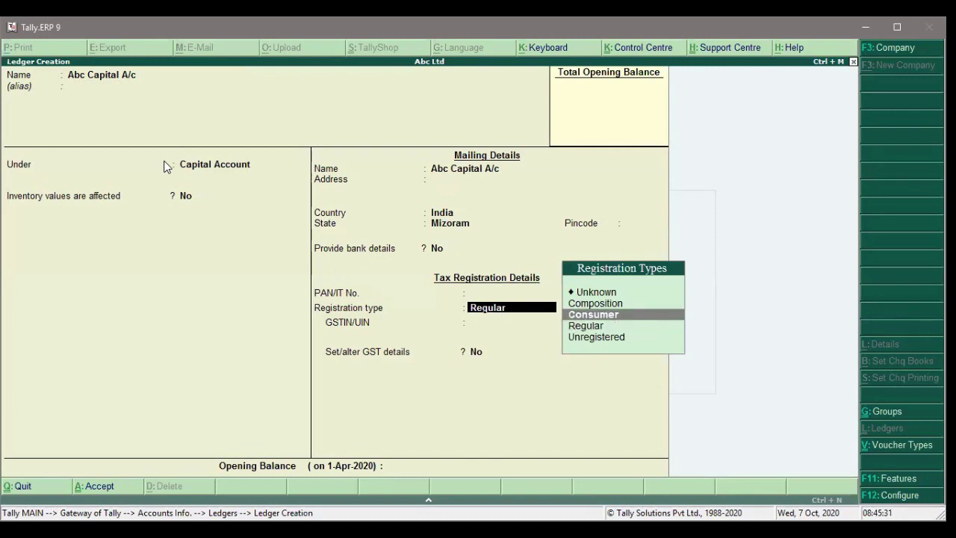
key("Up")
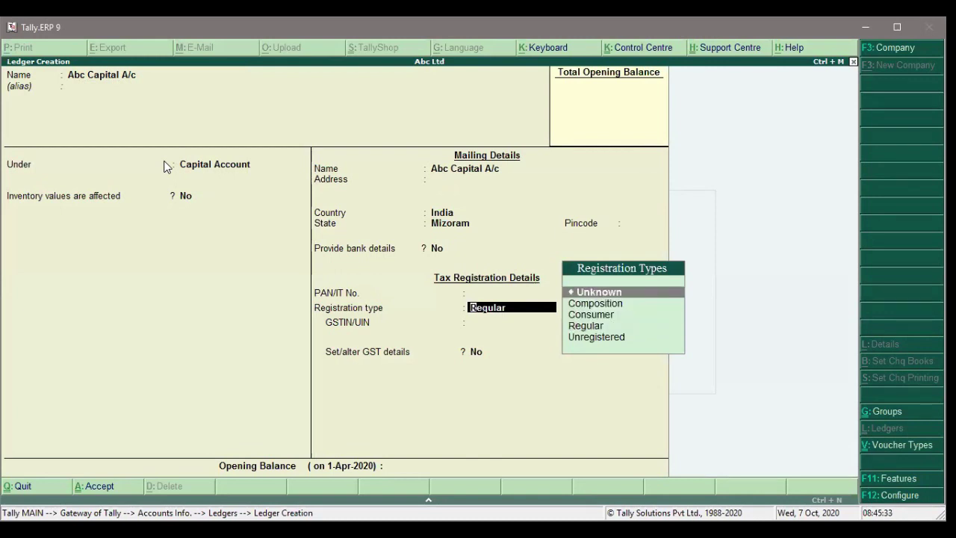
key("Return")
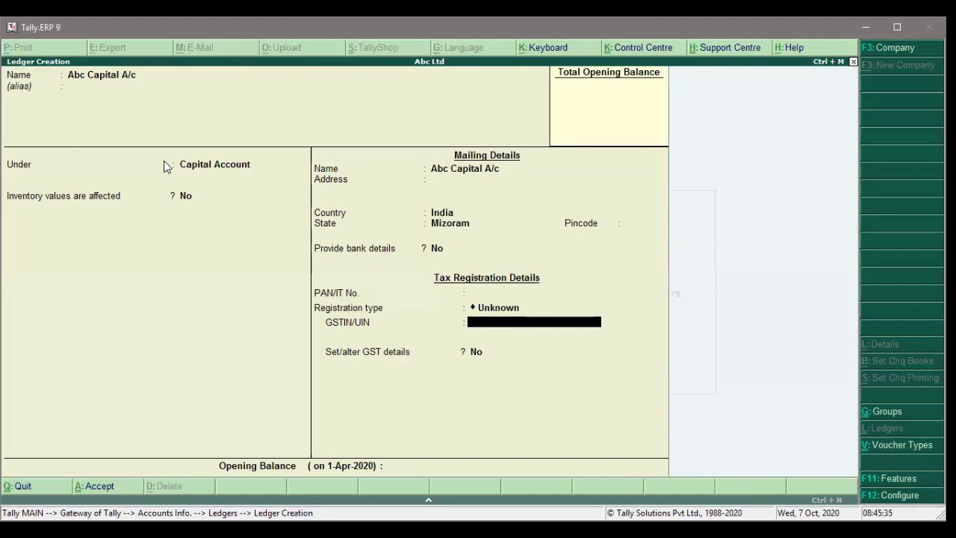
Go back through the tax registration fields and set the registration type to Regular.
key("BackSpace")
key("BackSpace")
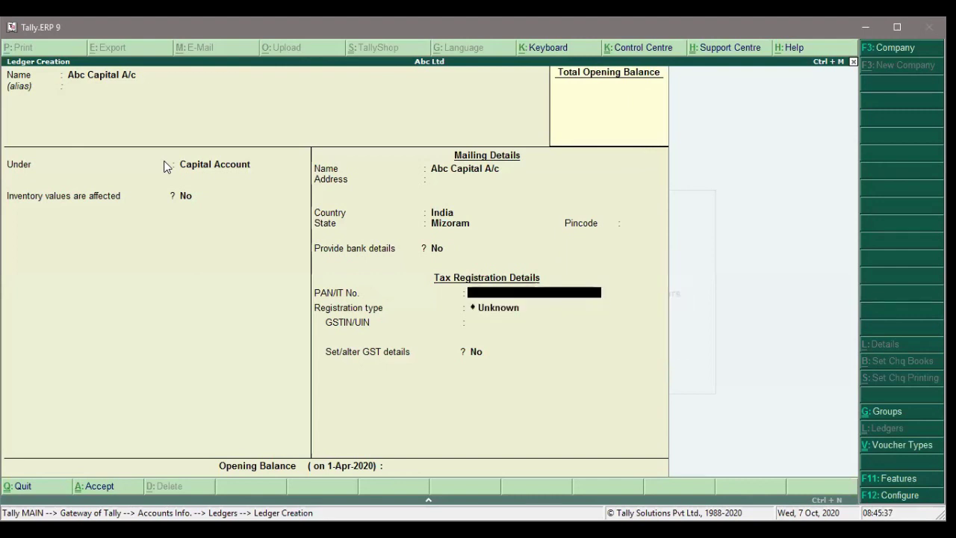
key("Return")
key("Return")
key("BackSpace")
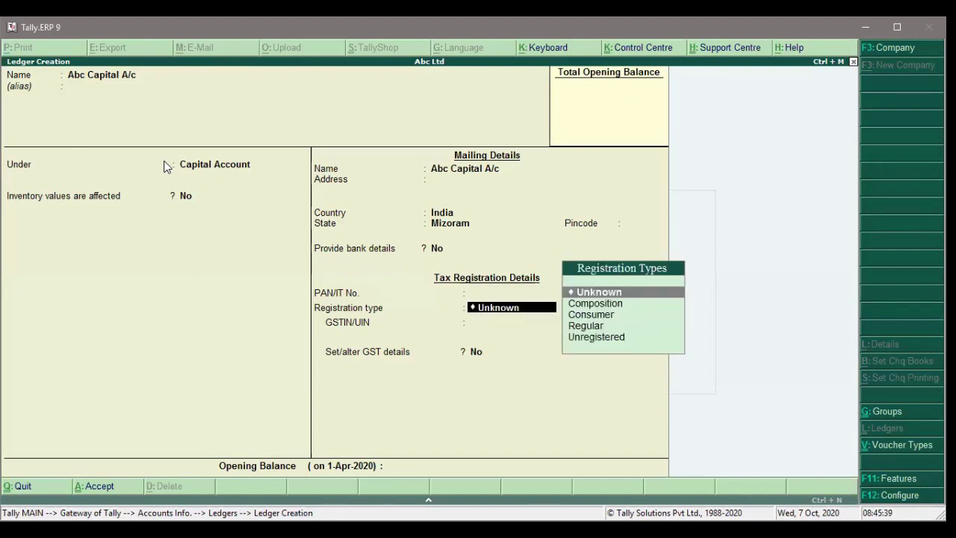
key("Down")
key("Down")
key("Down")
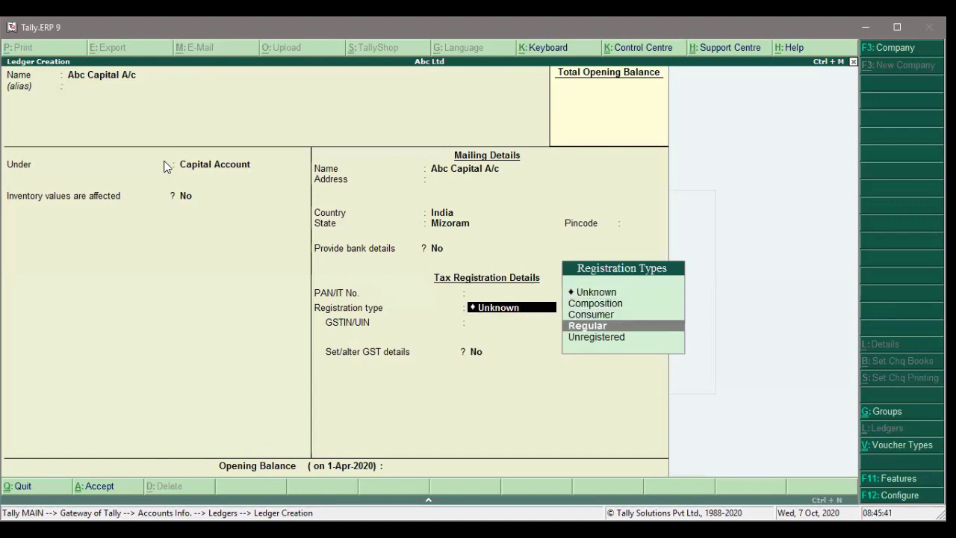
key("Return")
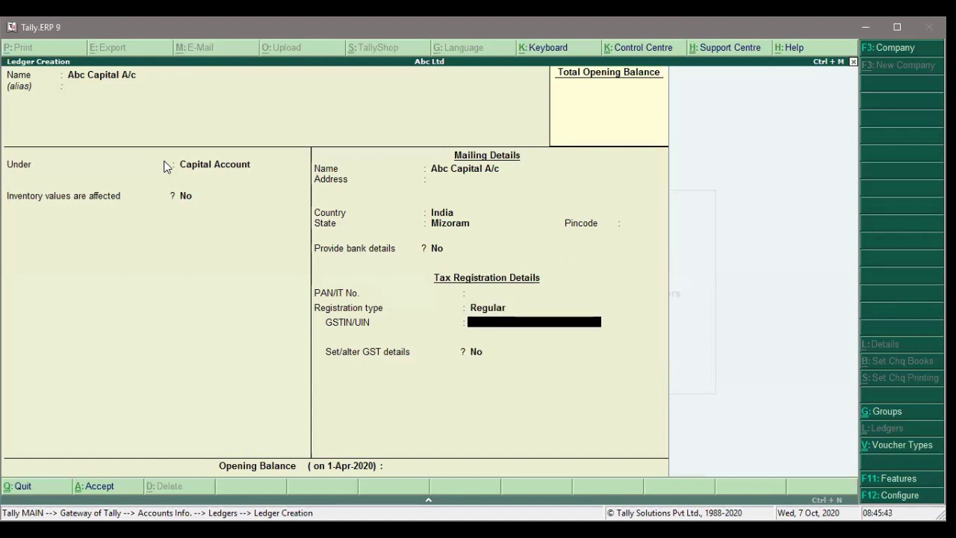
Set the ledger's registration type to Unregistered and keep Set/alter GST details at No.
key("BackSpace")
key("Down")
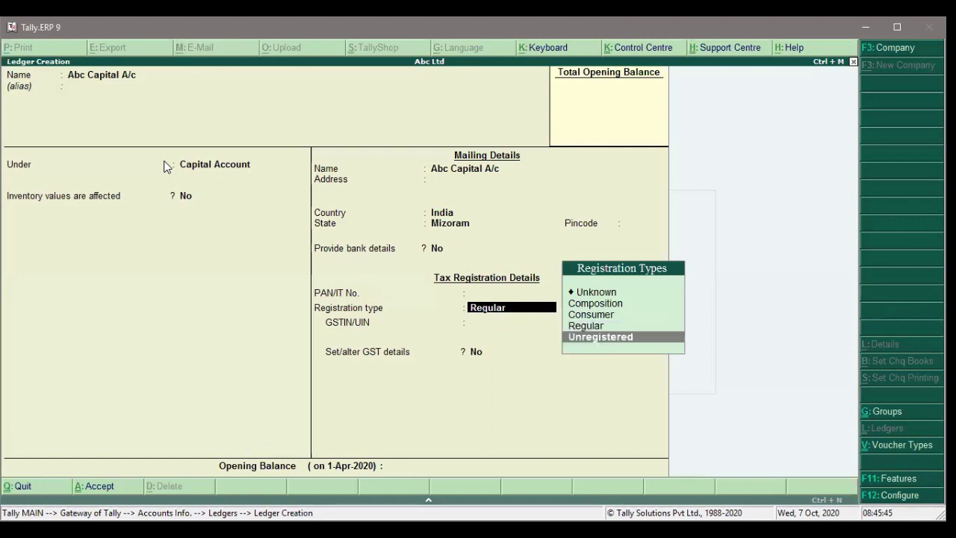
key("Return")
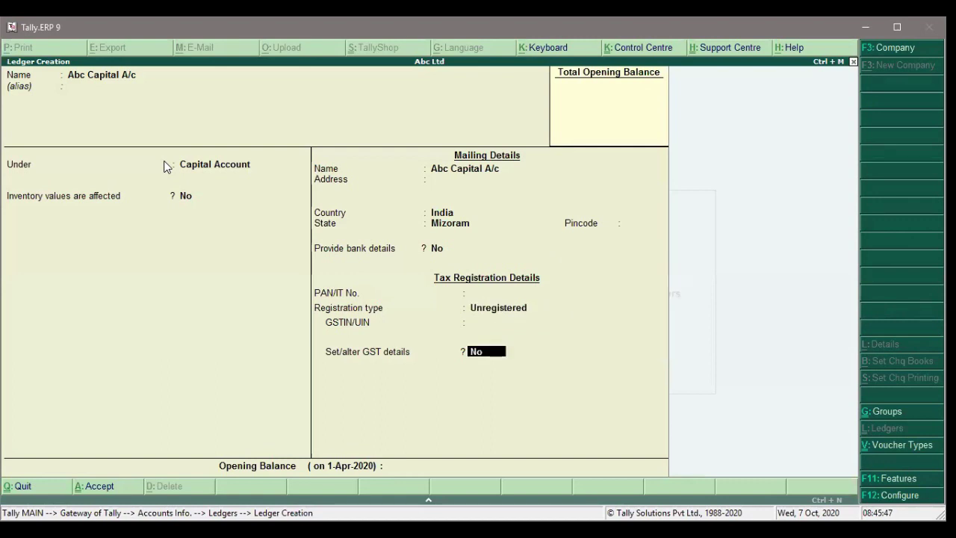
key("Return")
Leave the opening balance blank, save the Abc Capital A/c ledger, and quit ledger creation.
key("Return")
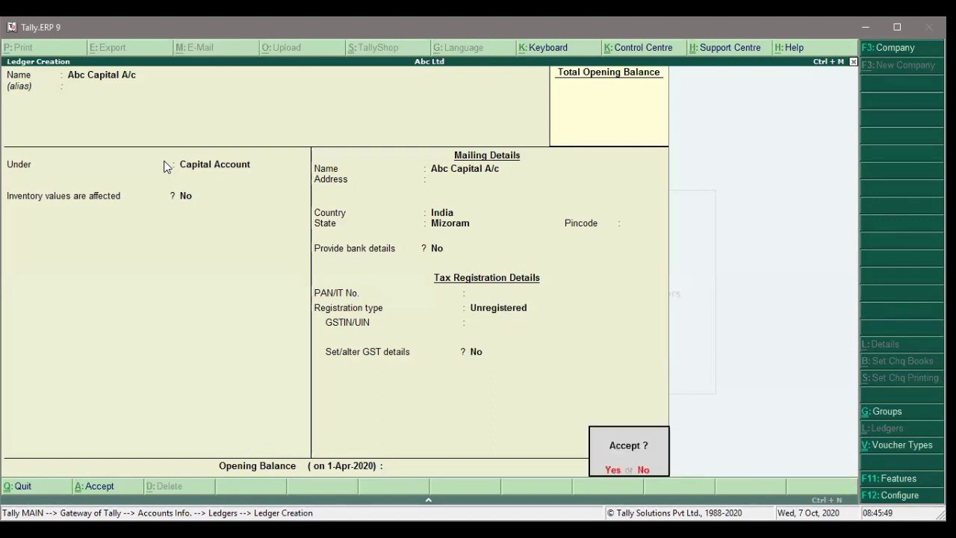
key("n")
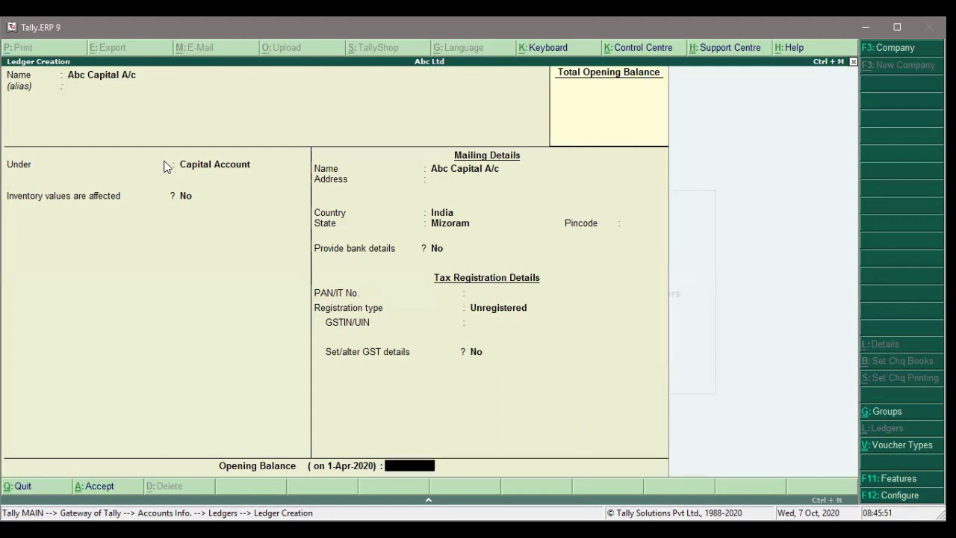
key("Return")
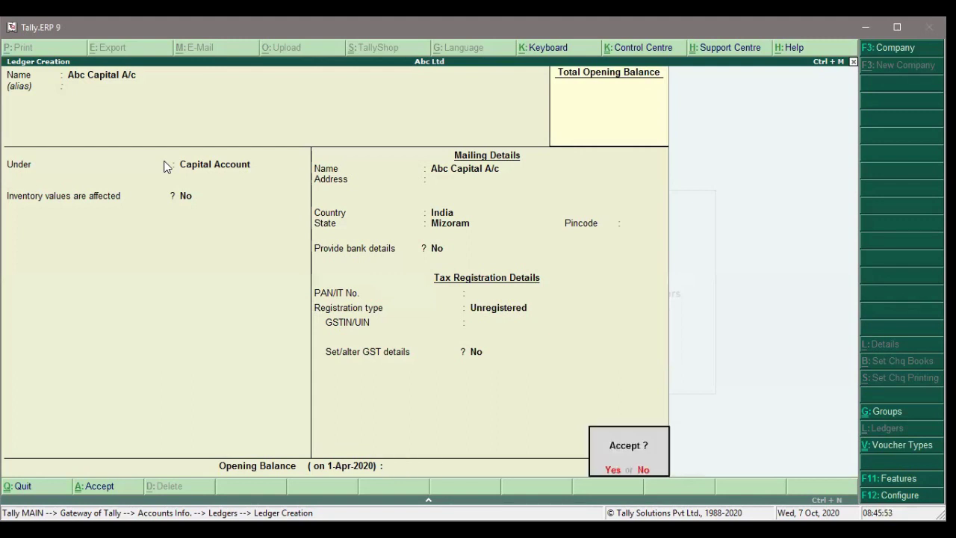
key("y")
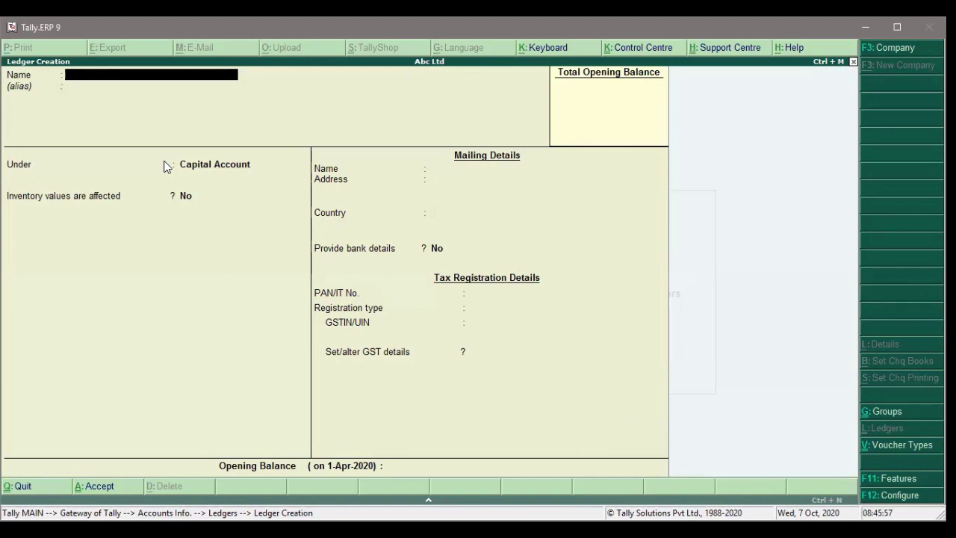
key("Escape")
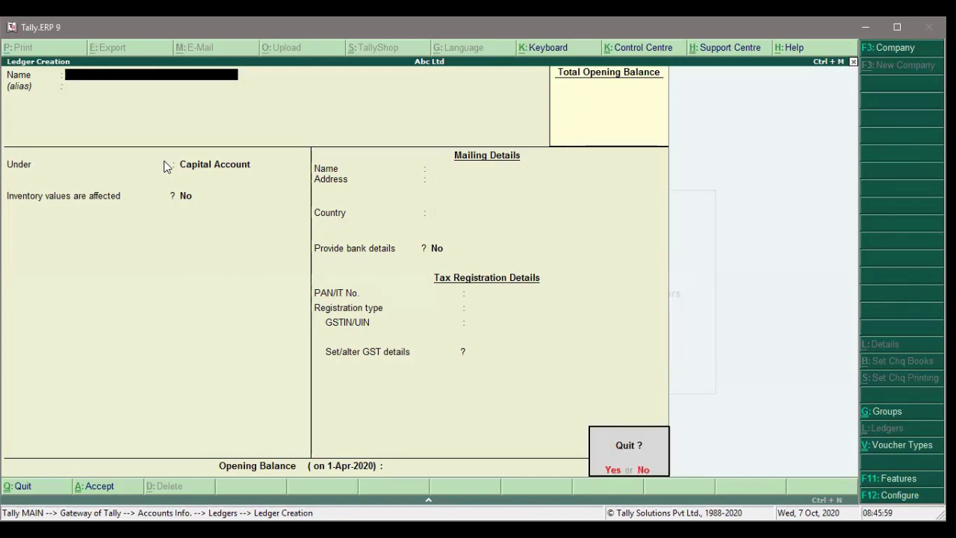
key("y")
Look through the list of existing single ledgers available for display, and return to the Gateway of Tally.
key("Down")
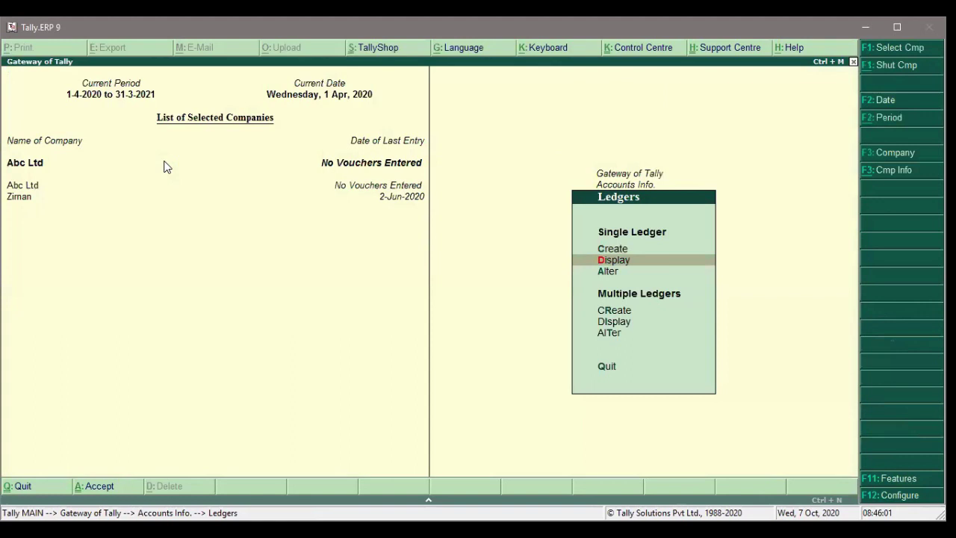
key("Return")
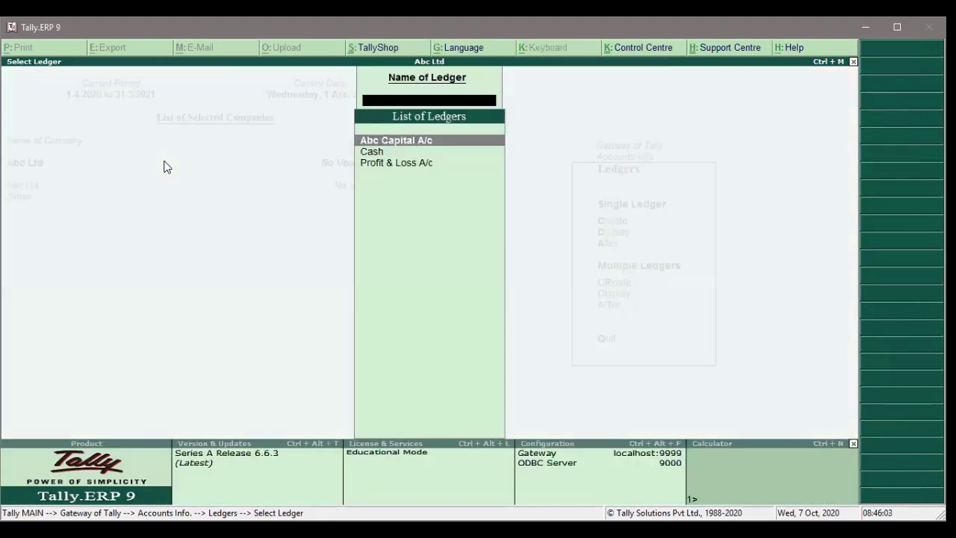
key("Down")
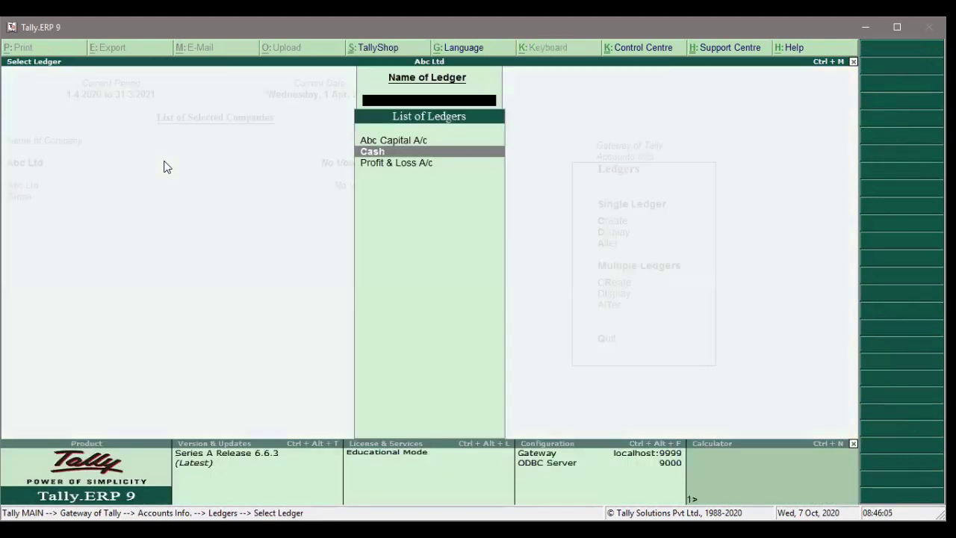
key("Down")
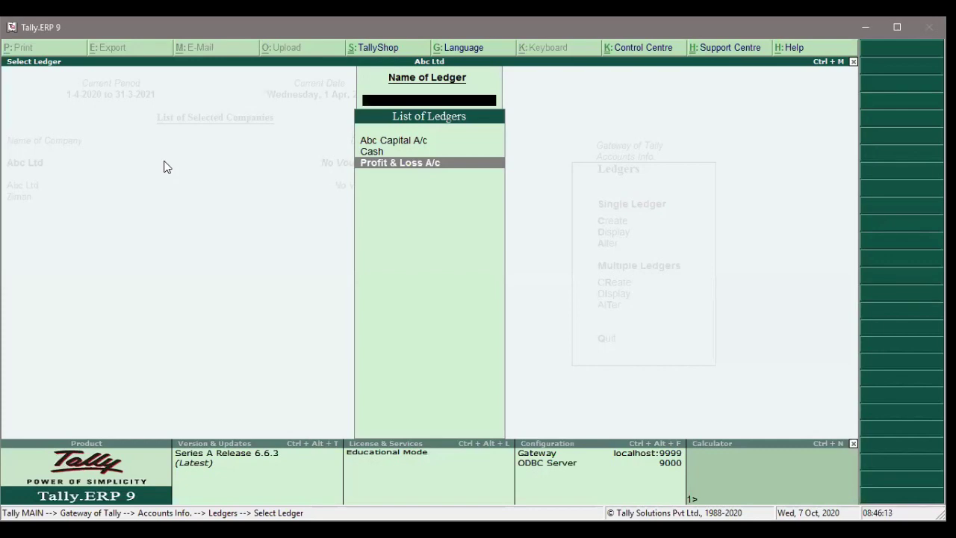
key("Escape")
key("Escape")
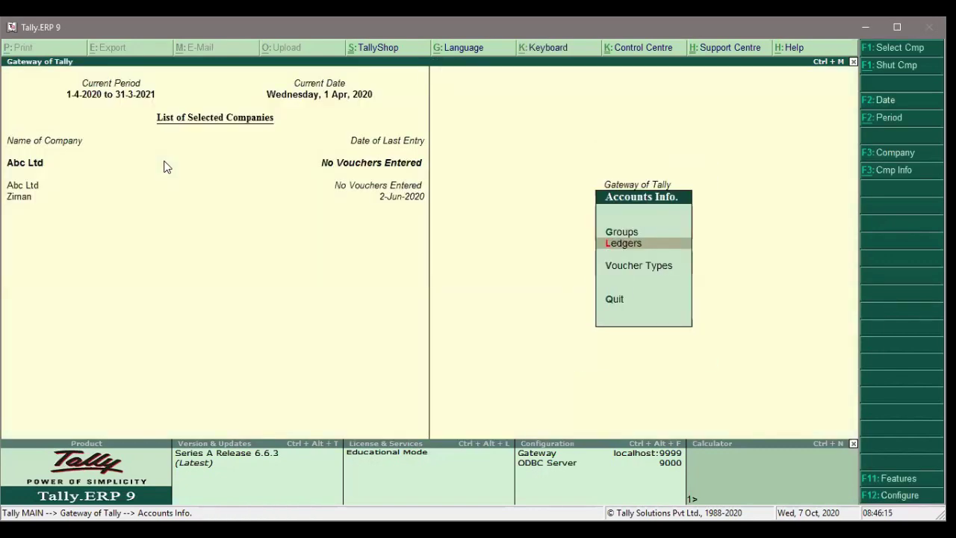
key("Escape")
key("Escape")
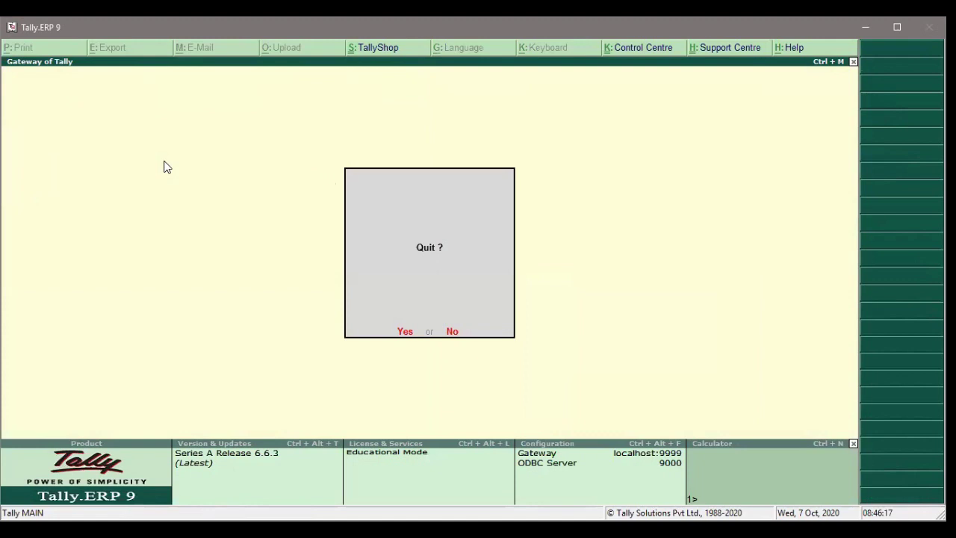
key("n")
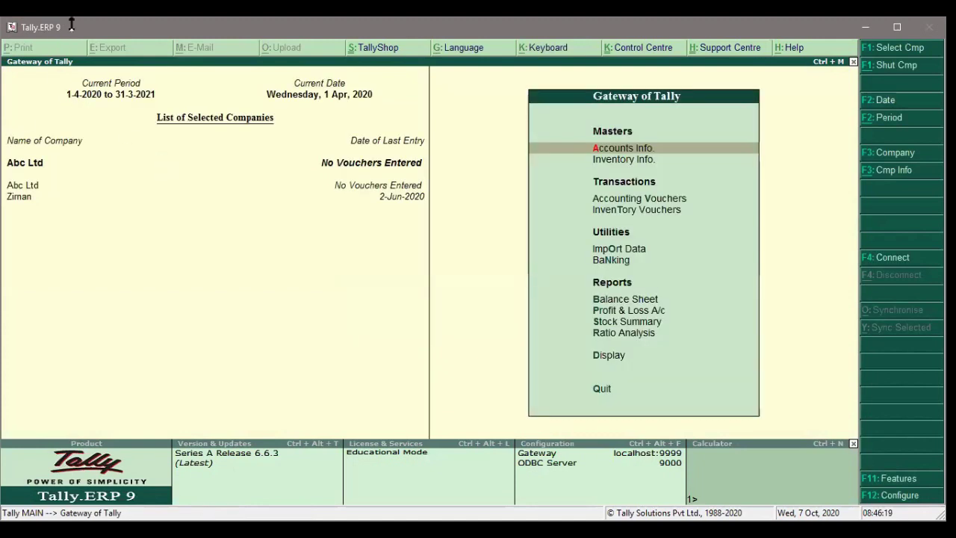
Open accounting voucher creation, look at the Contra voucher, and switch to a Receipt voucher.
key("Down")
key("Down")
key("Down")
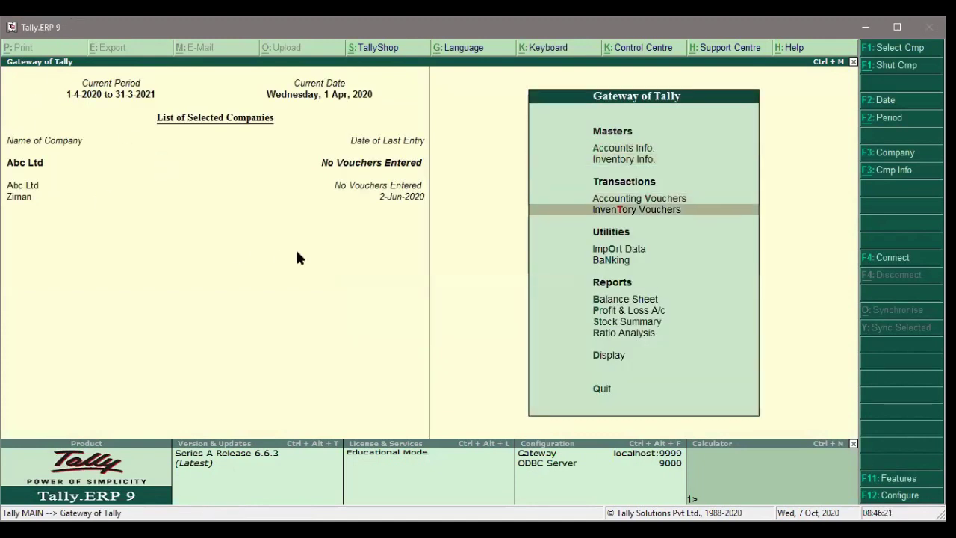
key("Up")
key("Return")
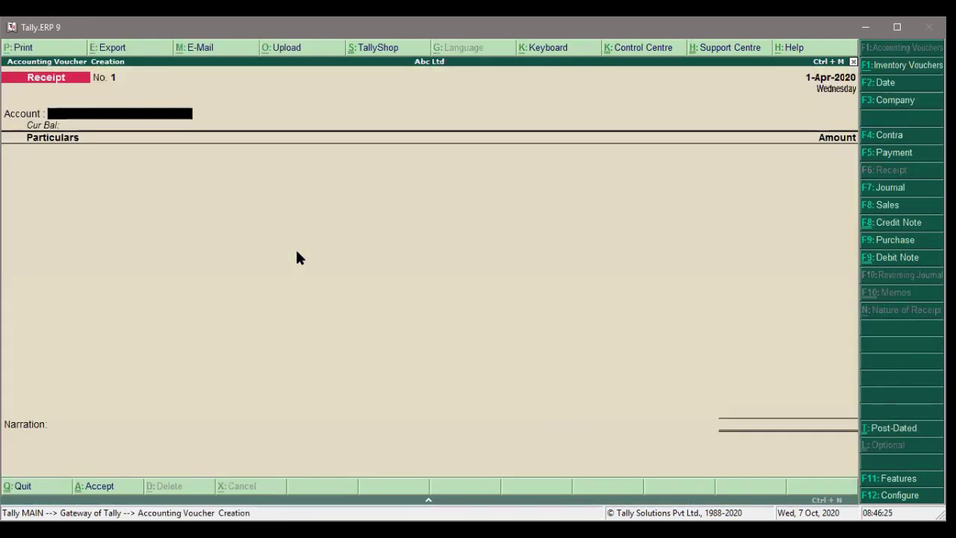
key("F4")
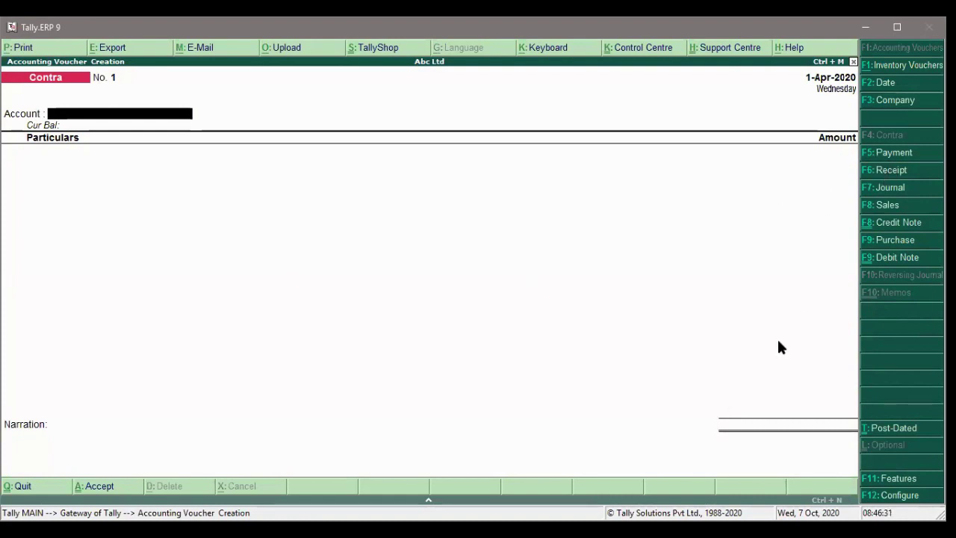
left_click(900, 169)
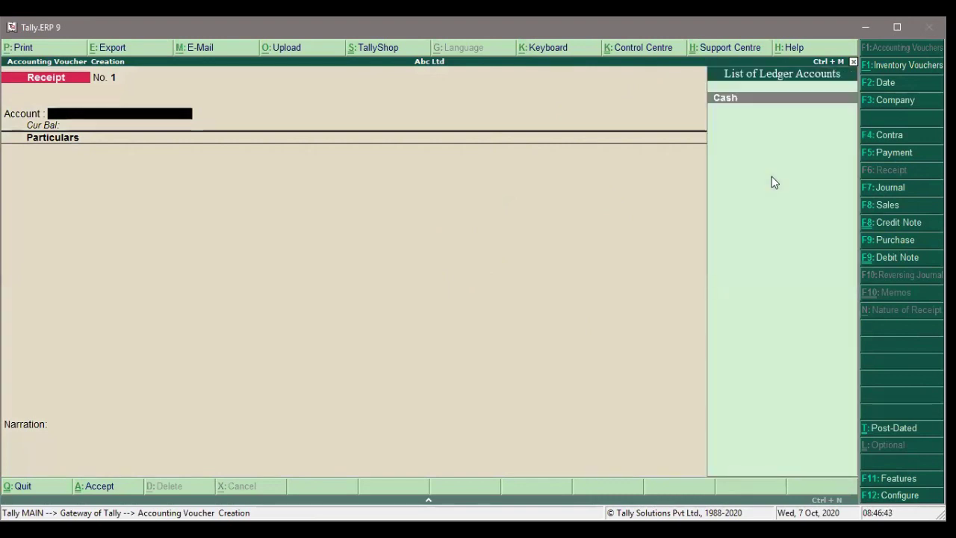
Enter Cash as the receipt's account and Abc Capital A/c under particulars with an amount of 3,00,000.
key("Return")
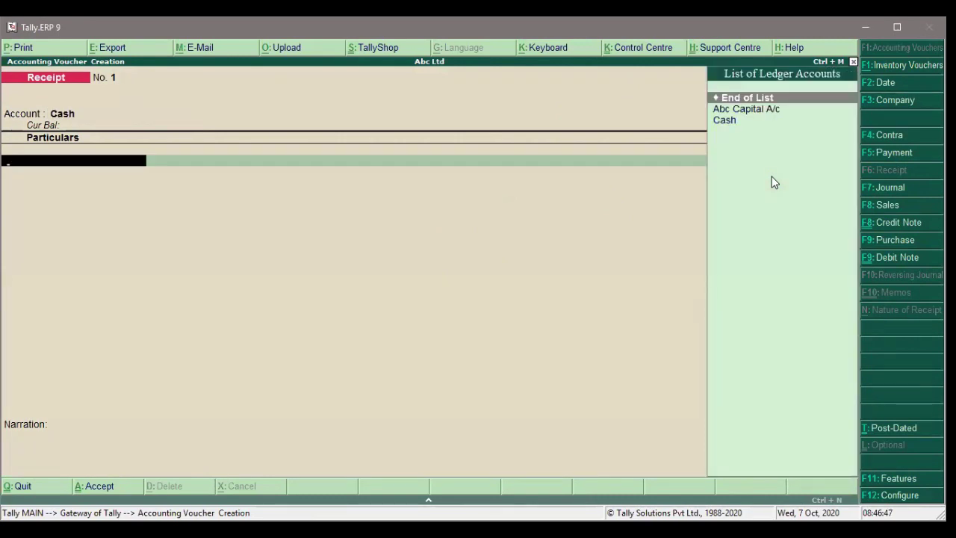
key("Down")
key("Return")
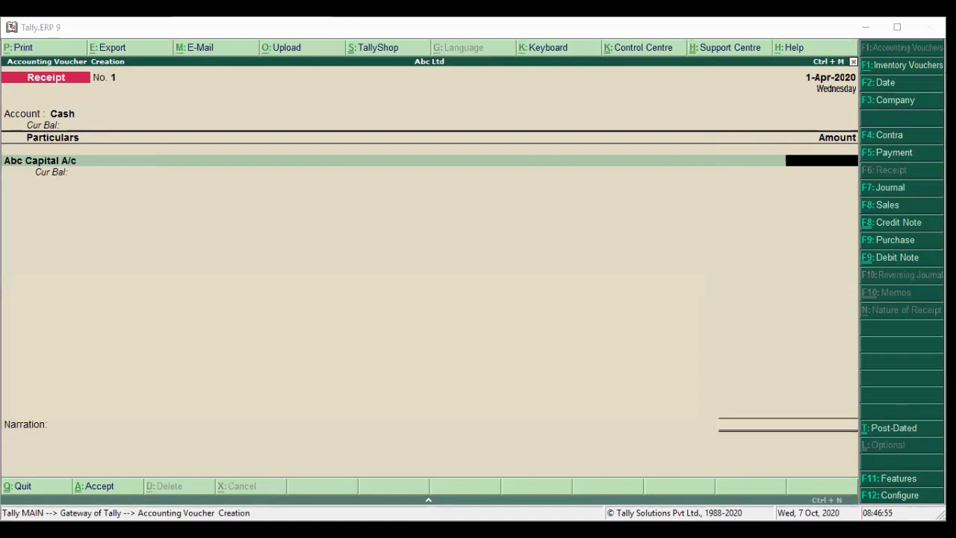
left_click(706, 155)
type("30")
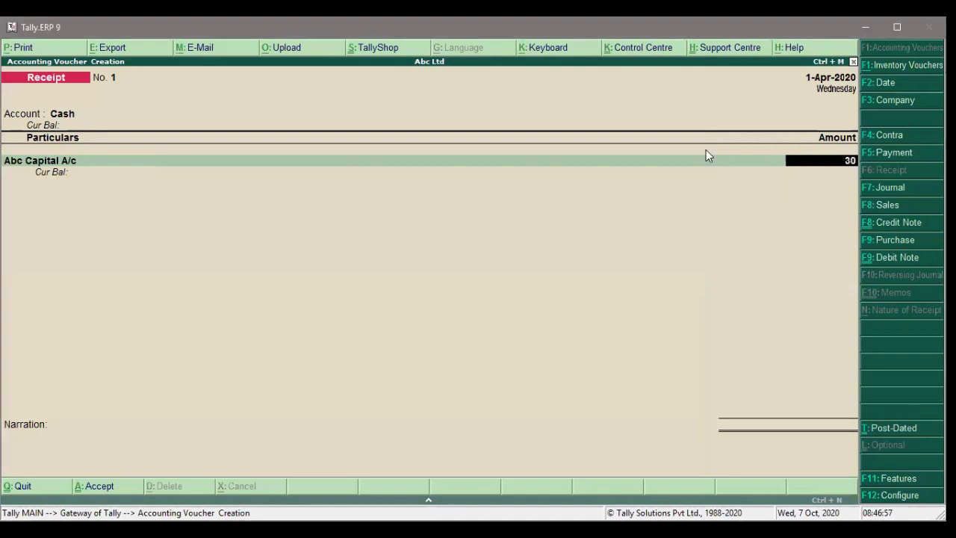
type("0,000")
key("Return")
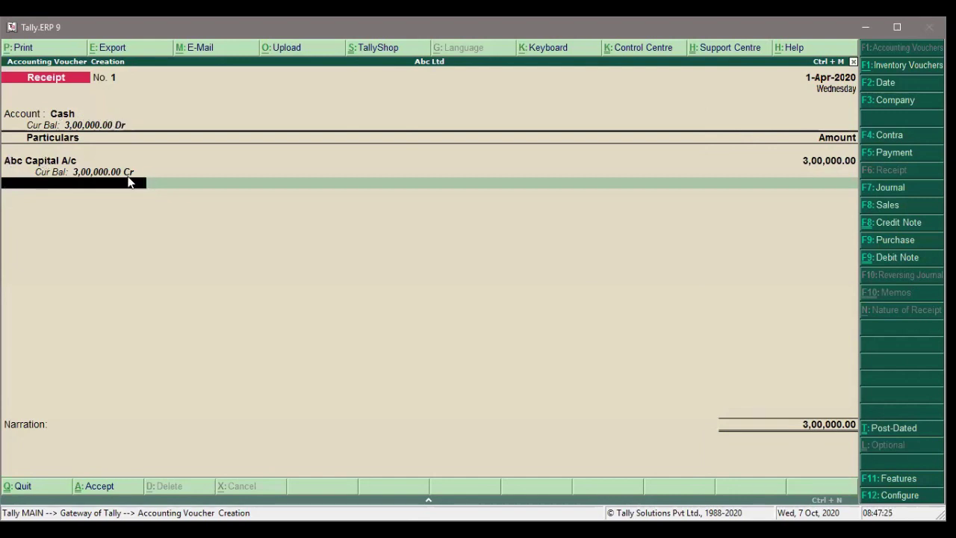
Save the receipt voucher without further entries or narration, and quit voucher creation.
key("Return")
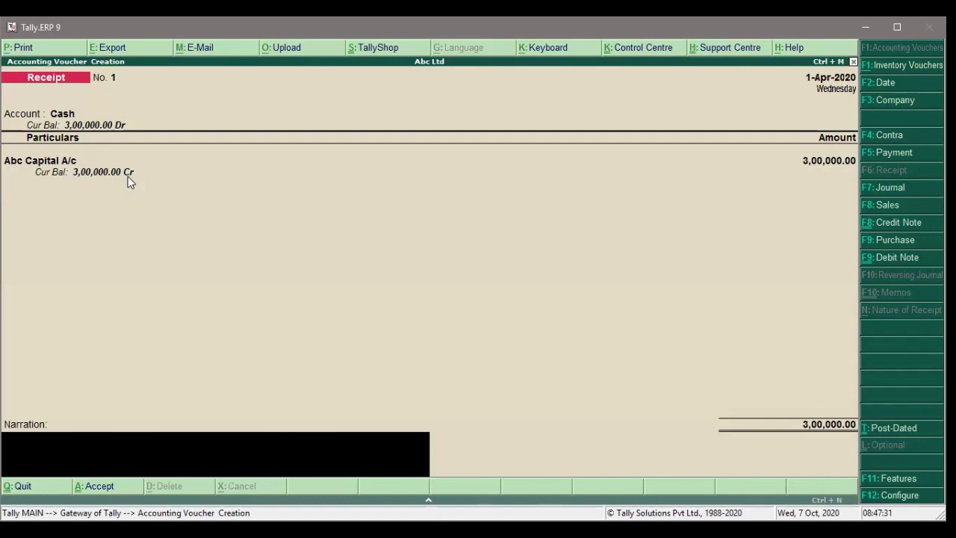
key("Return")
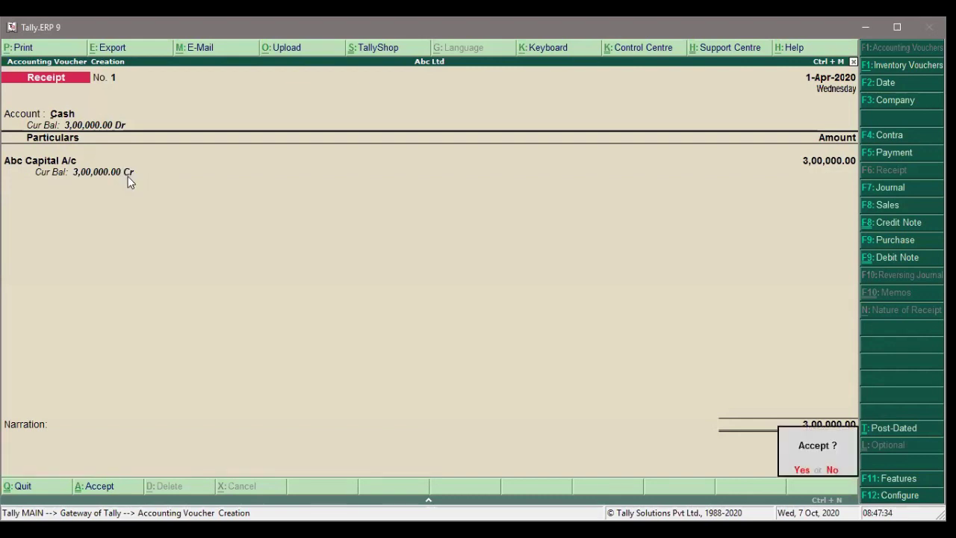
key("Return")
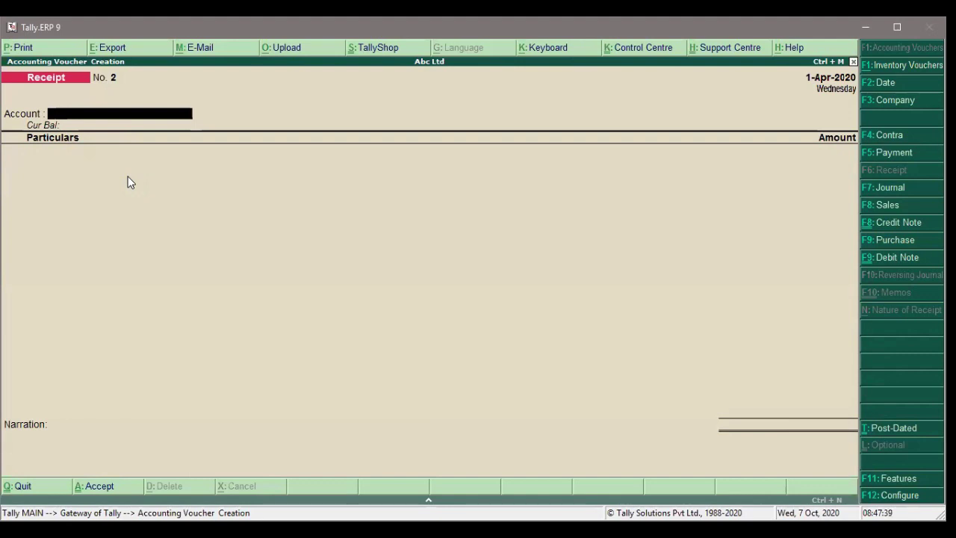
key("Escape")
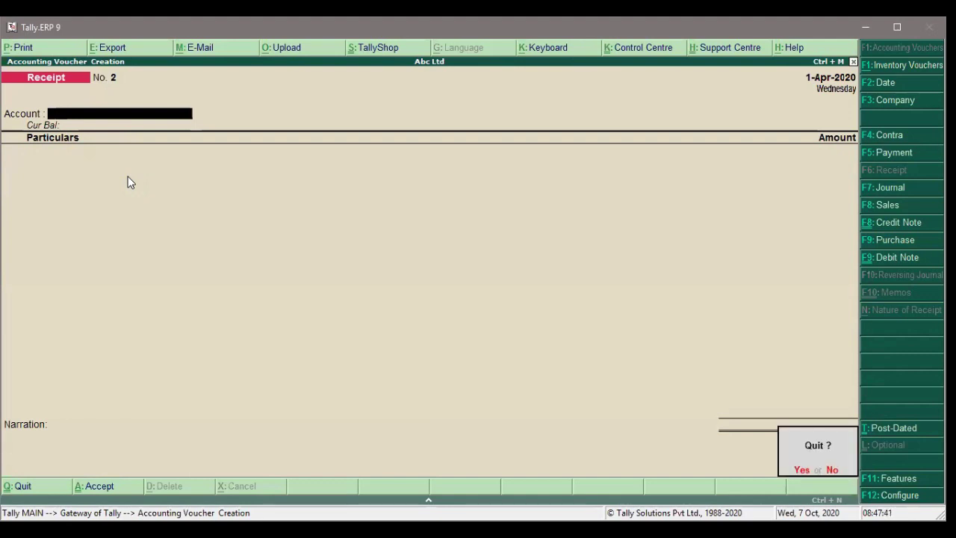
key("y")
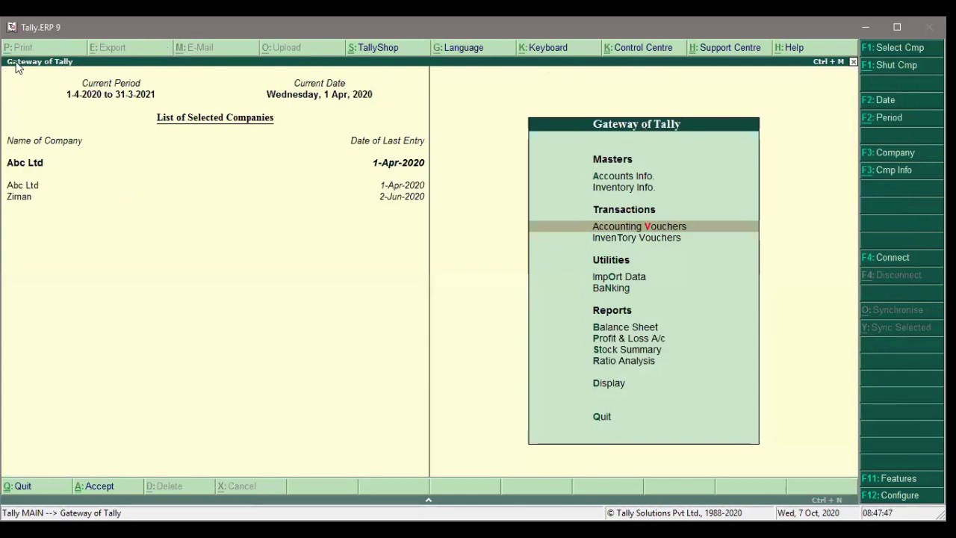
View the Balance Sheet, look into the Capital Account's group summary, and return to the Balance Sheet.
key("Down")
key("Down")
key("Down")
key("Down")
key("Down")
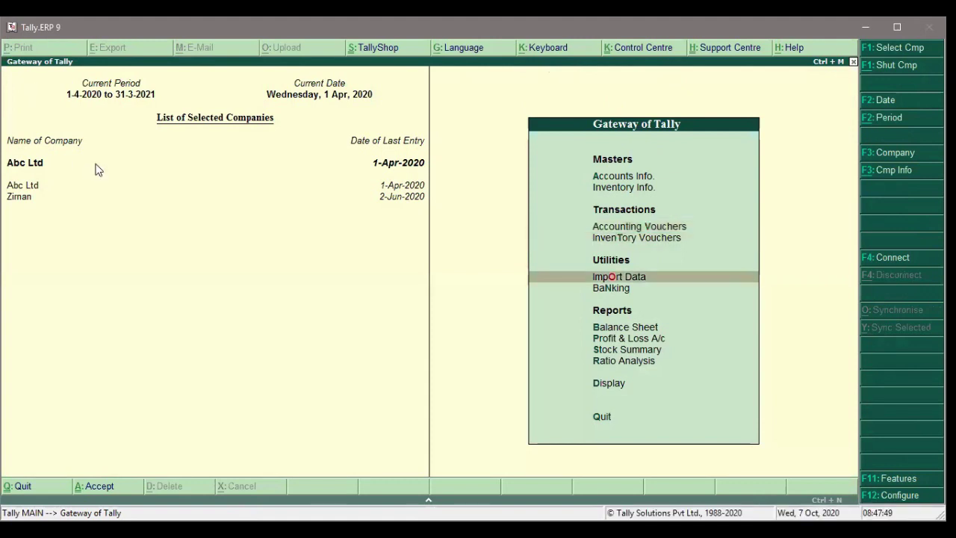
key("Up")
key("Return")
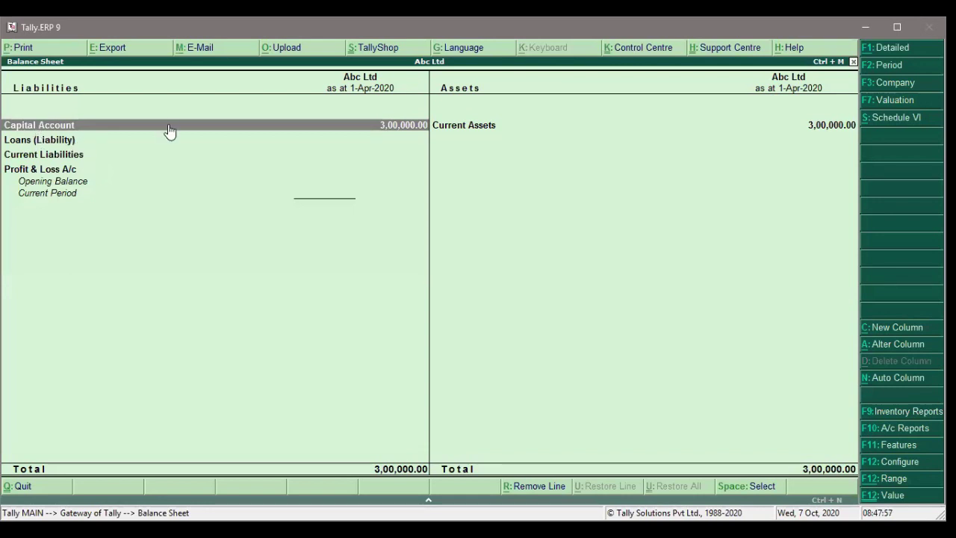
key("Return")
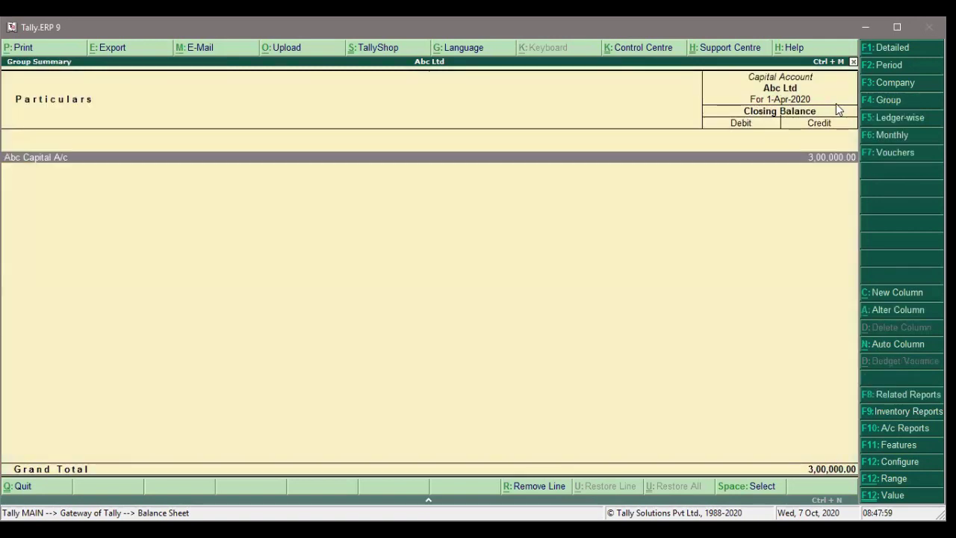
key("Escape")
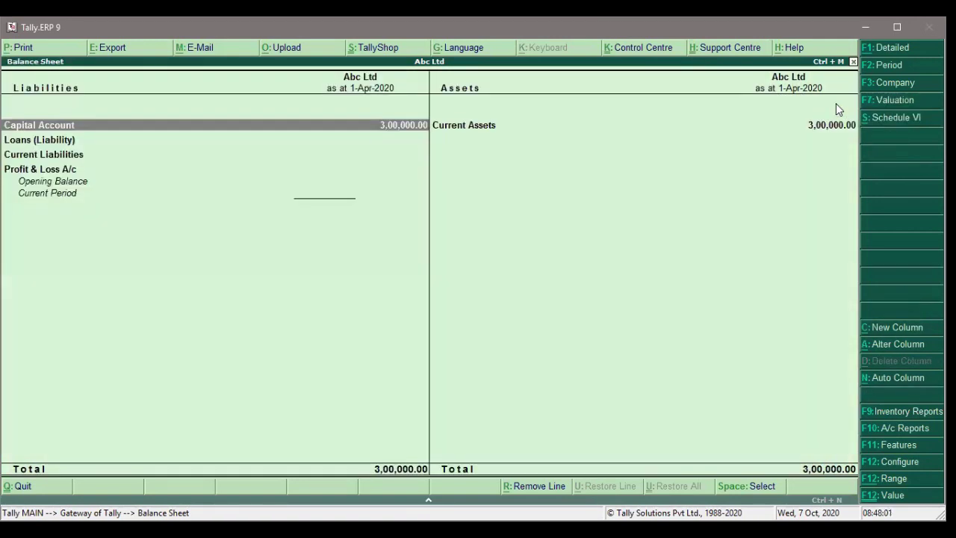
Look at the detailed Balance Sheet with the Abc Capital A/c entry, and return to the Gateway of Tally.
left_click(898, 53)
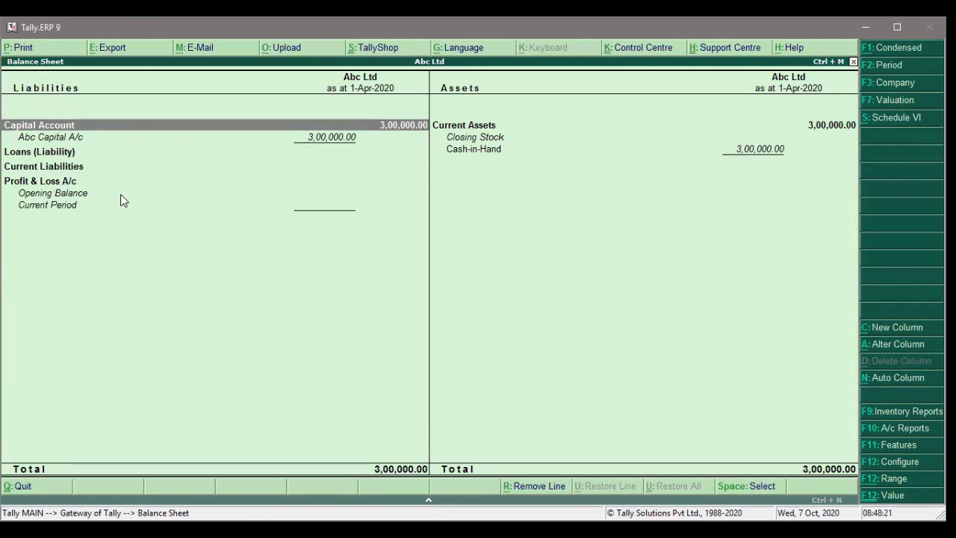
left_click(63, 140)
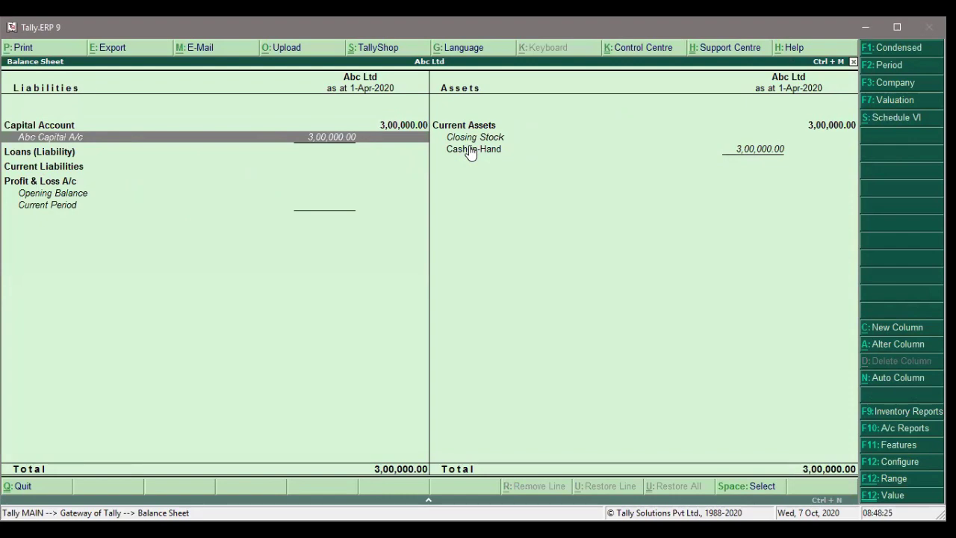
key("Escape")
key("Escape")
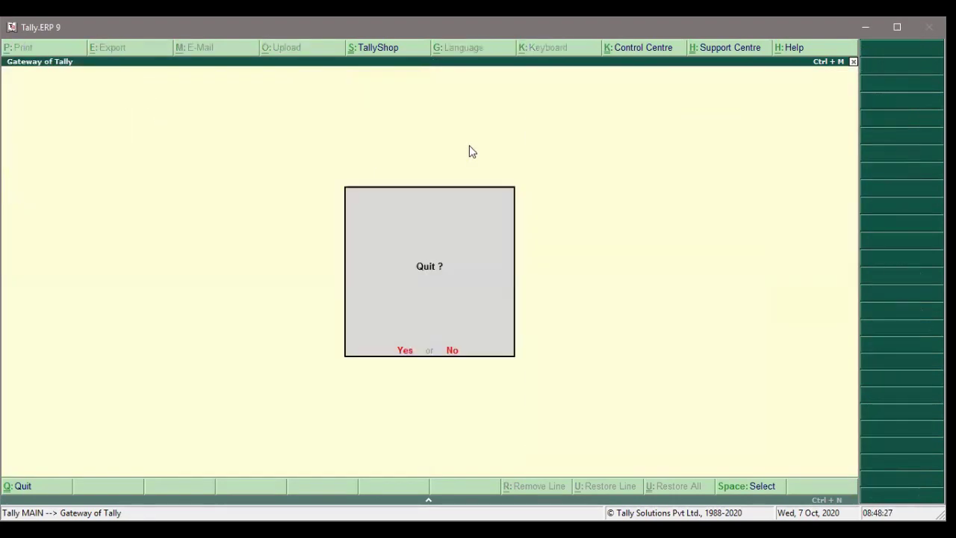
key("n")
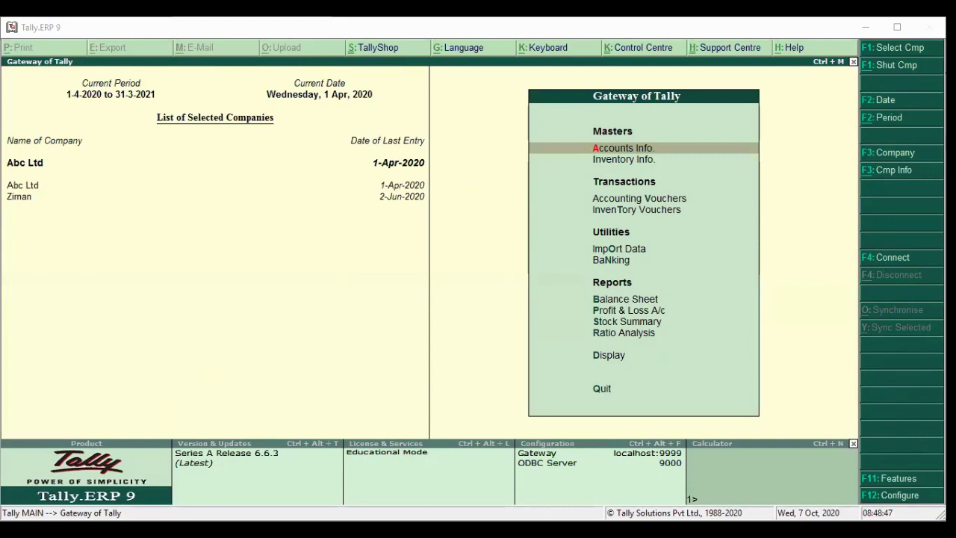
Switch to the Word document to read the list of transactions, and return to Tally.
key("alt+Tab")
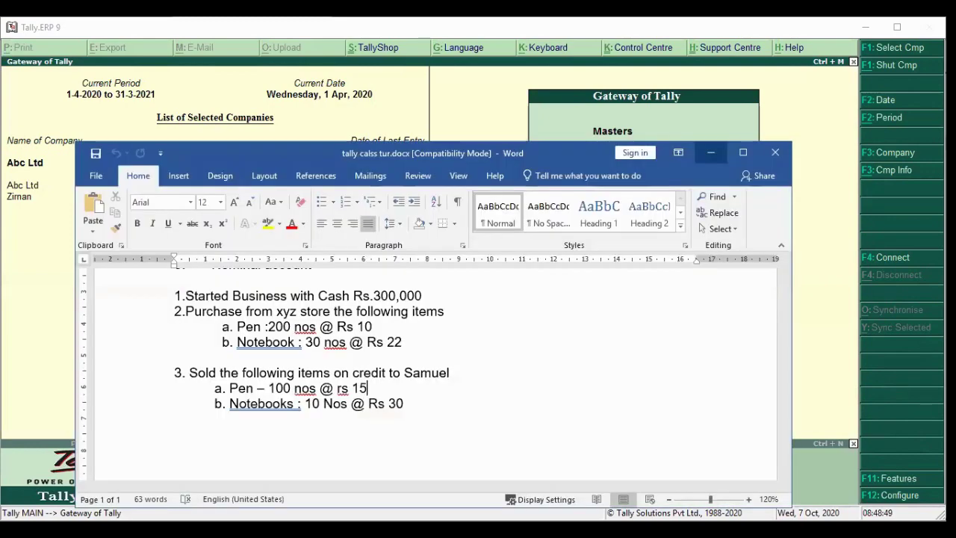
left_click(721, 154)
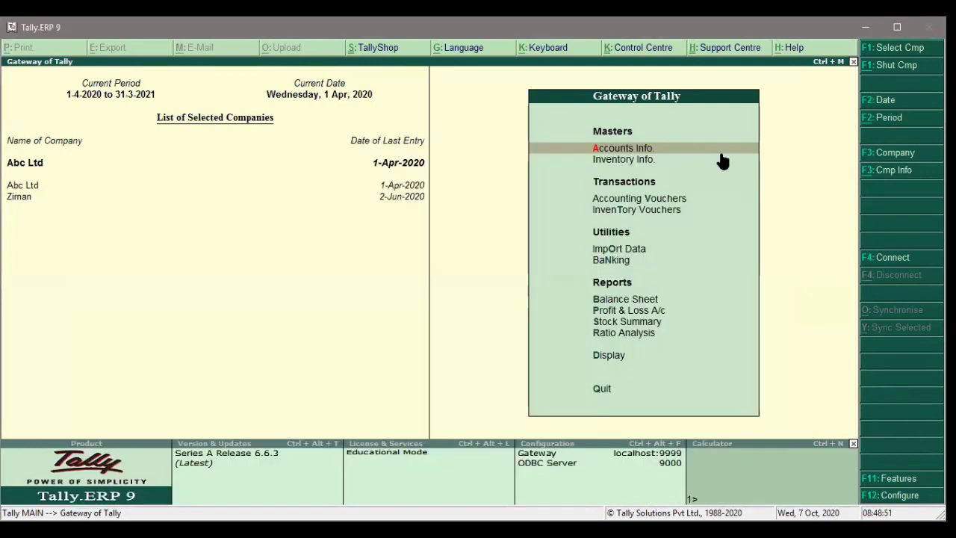
Start a Purchase voucher without a supplier invoice number, and choose Cash as its party account.
key("Down")
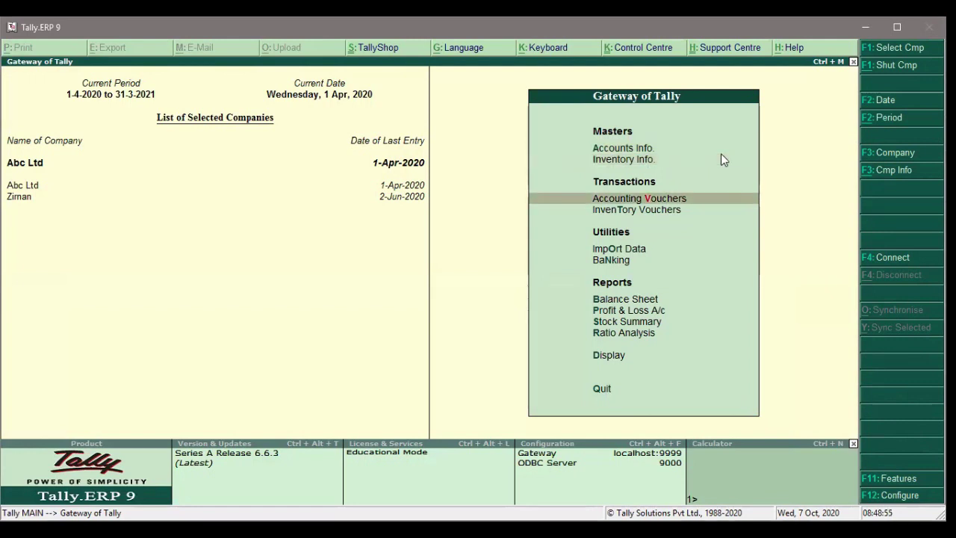
key("Return")
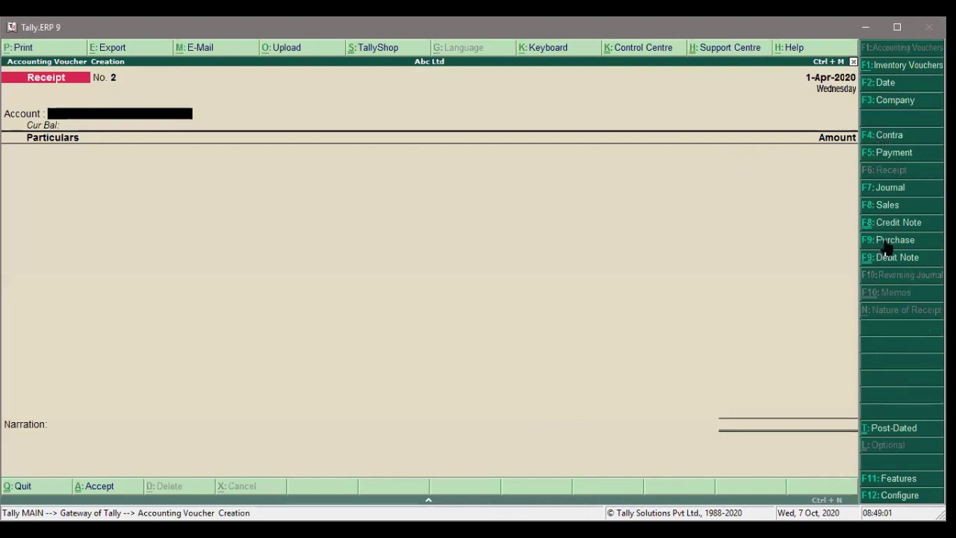
key("F9")
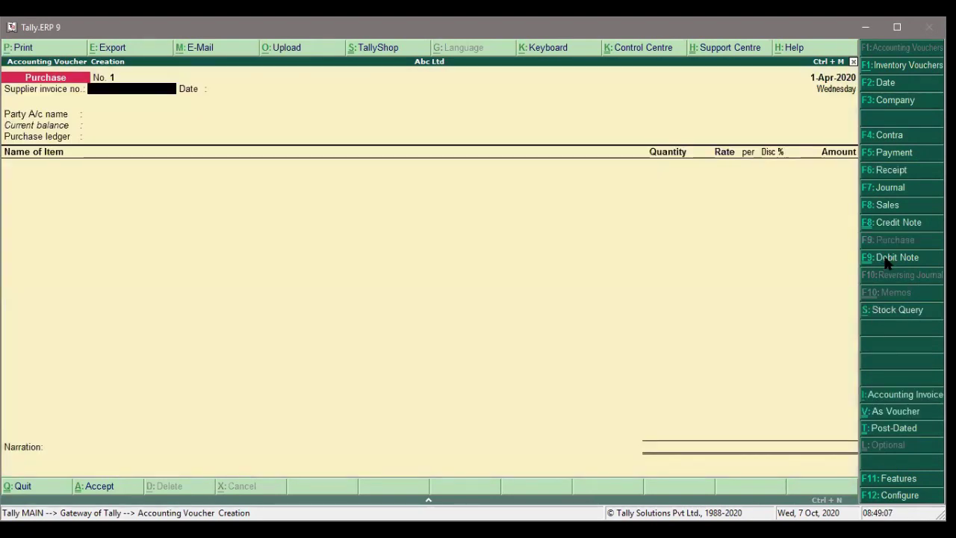
key("Return")
key("Return")
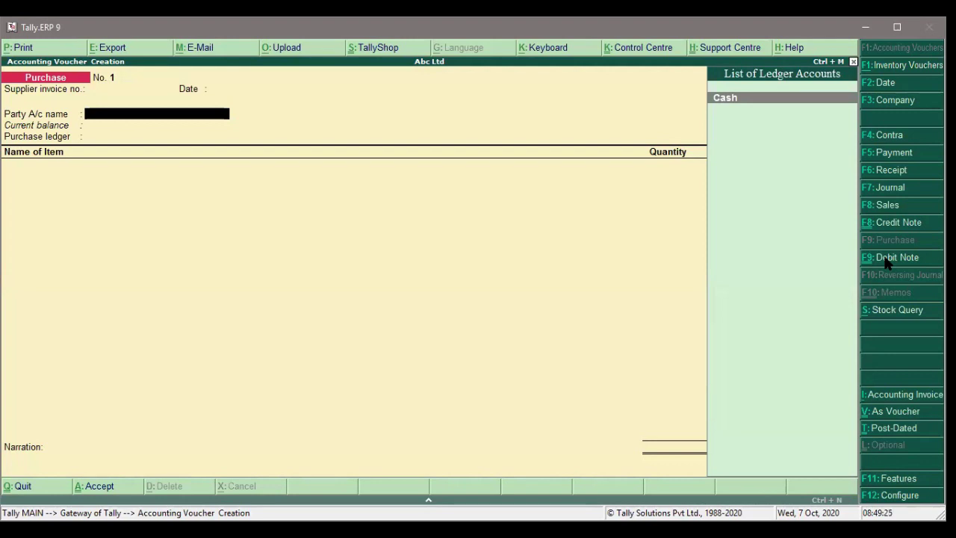
key("Return")
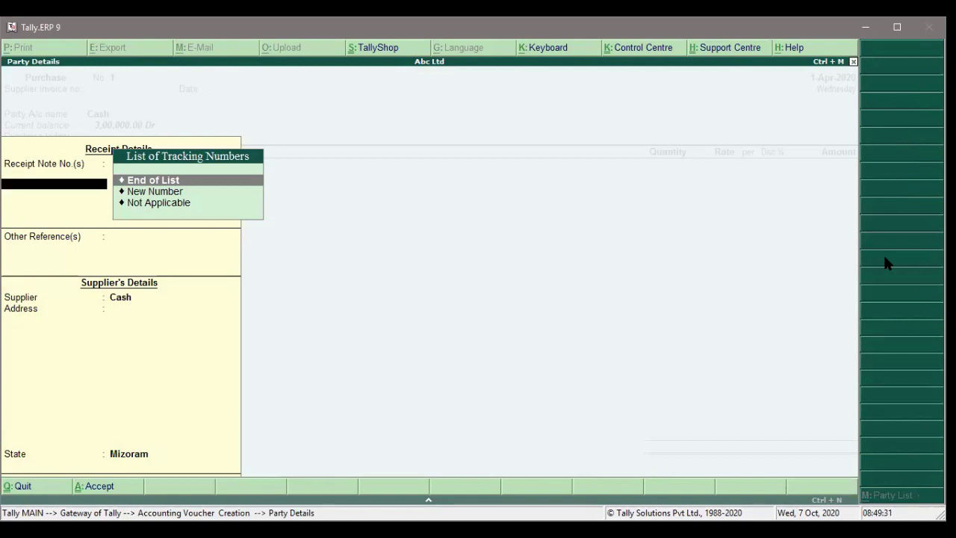
Add a new receipt note number 1 dated 1-Apr-2020 to the party details, without other references.
key("Down")
key("Return")
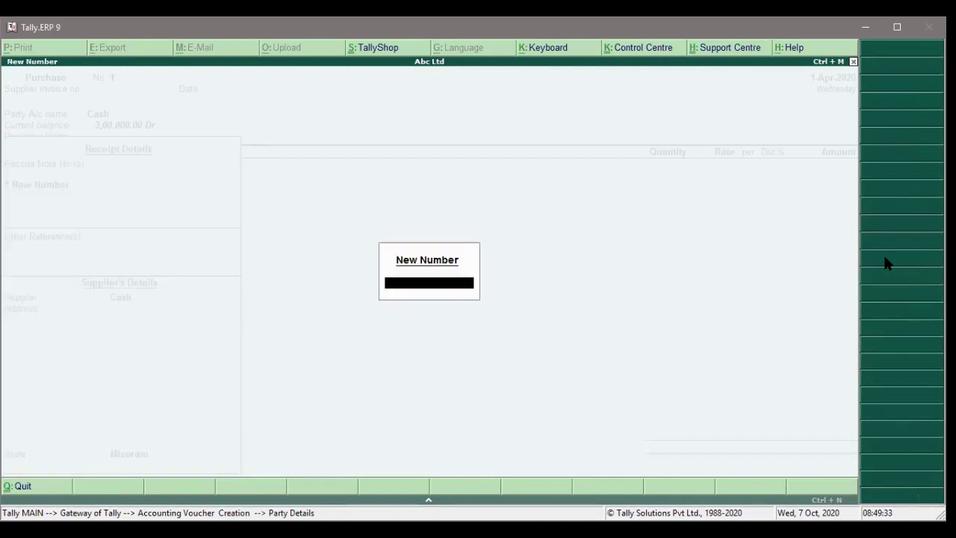
type("1")
key("Return")
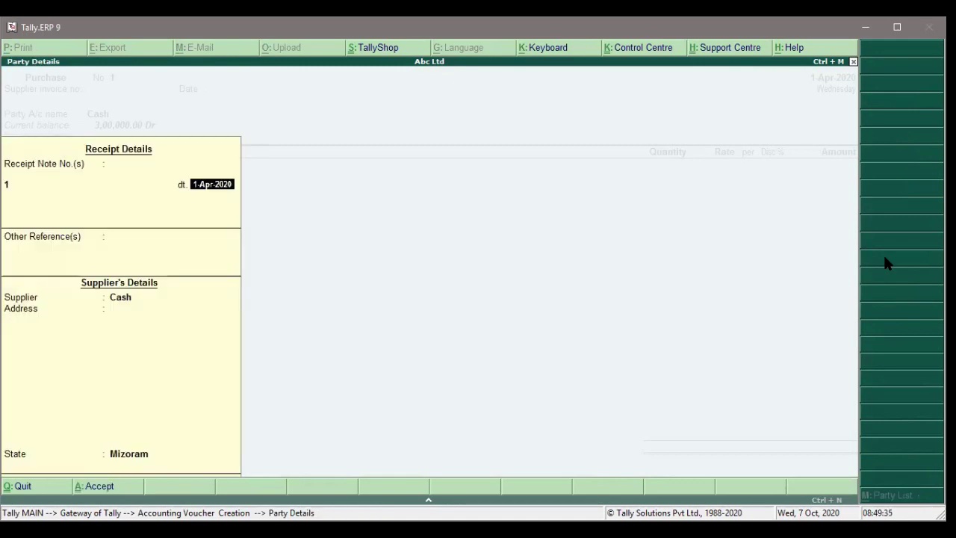
key("Return")
key("Return")
key("Return")
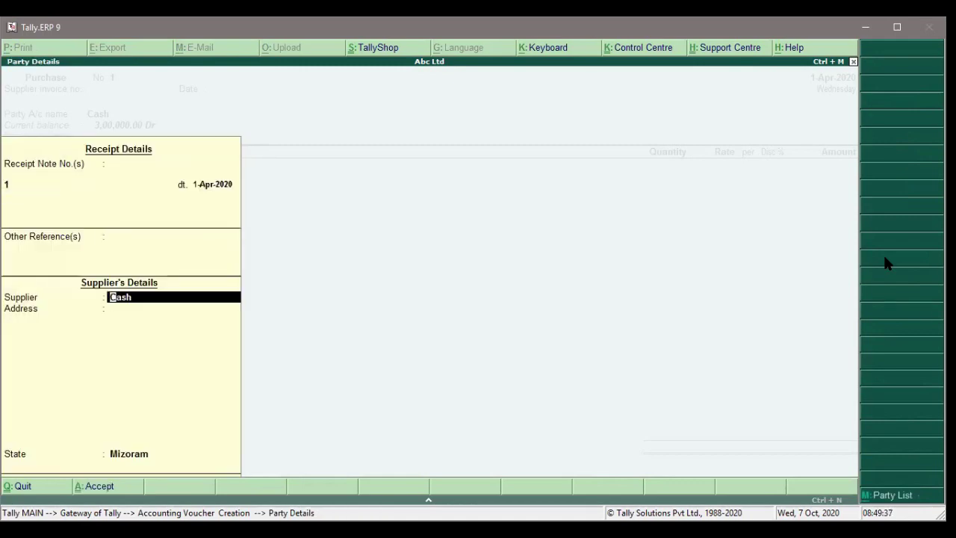
Keep Cash as the supplier with no address, look through the states, and accept Mizoram as the state.
key("Return")
key("Return")
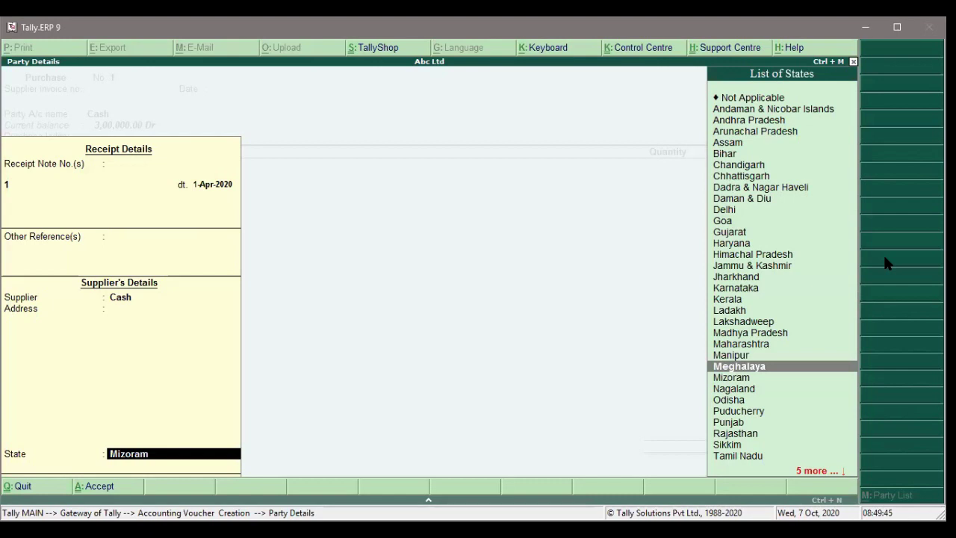
key("Down")
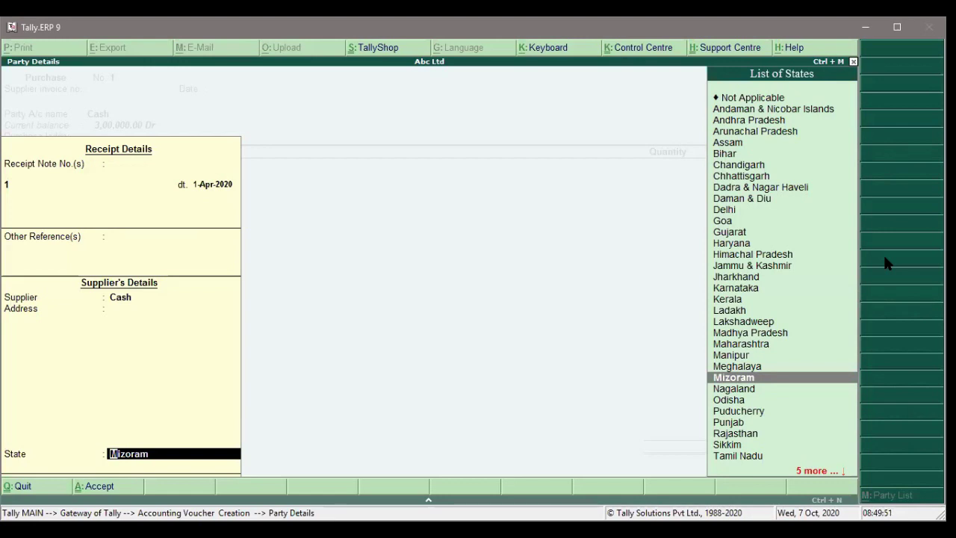
key("Up")
key("Up")
key("Up")
key("Up")
key("Up")
key("Up")
key("Up")
key("Up")
key("Up")
key("Up")
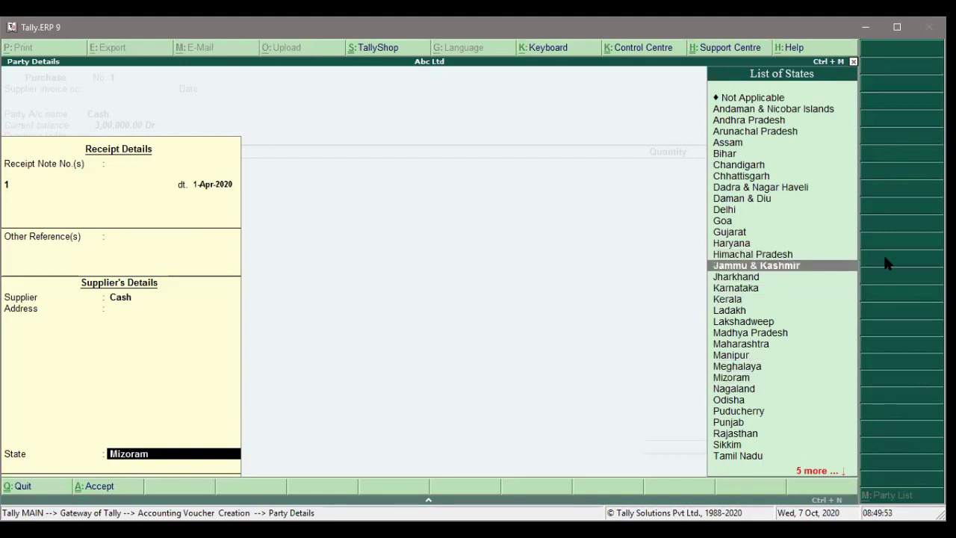
key("Down")
key("Down")
key("Down")
key("Down")
key("Down")
key("Down")
key("Down")
key("Down")
key("Down")
key("Down")
key("Down")
key("Up")
key("Return")
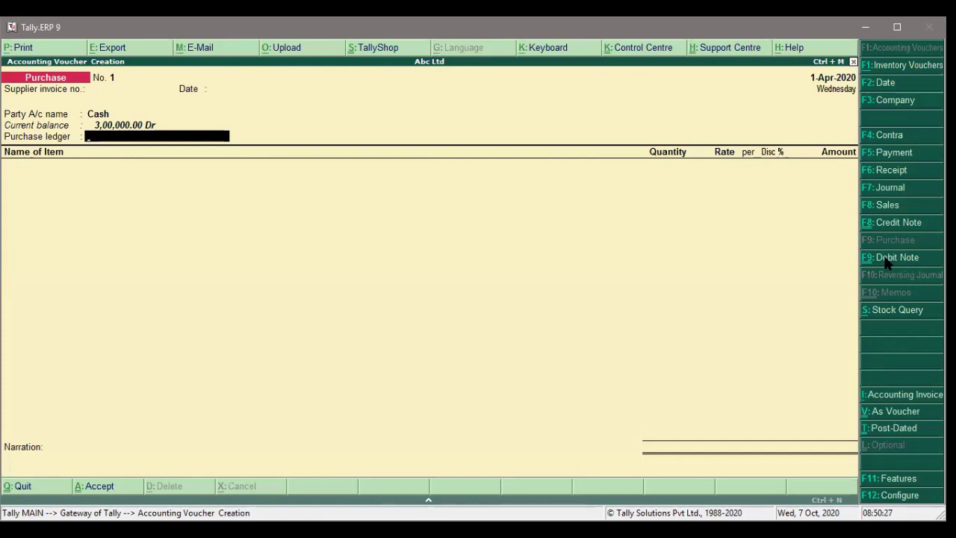
Open secondary ledger creation for the purchase ledger, and abandon both it and the Purchase voucher without saving.
key("alt+c")
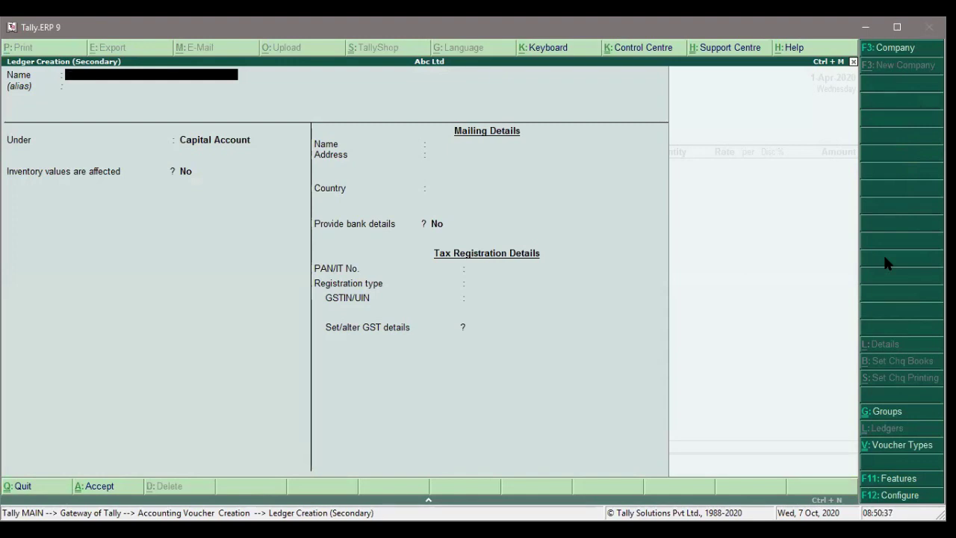
key("Escape")
key("Return")
key("Escape")
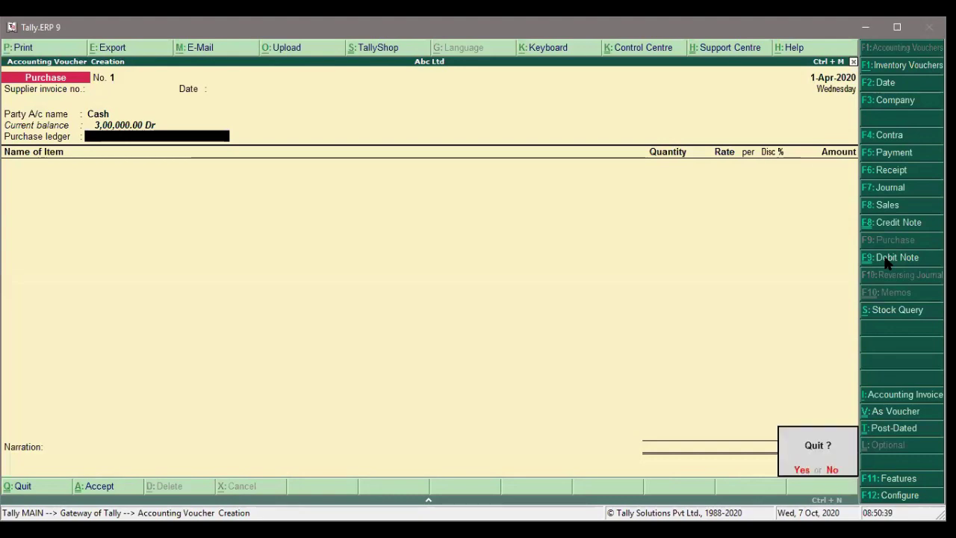
key("Return")
key("Escape")
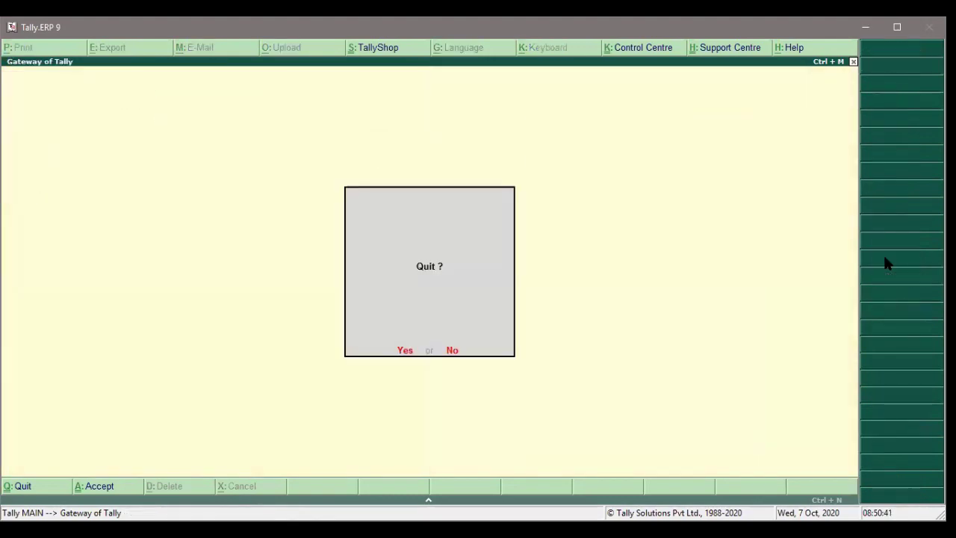
key("n")
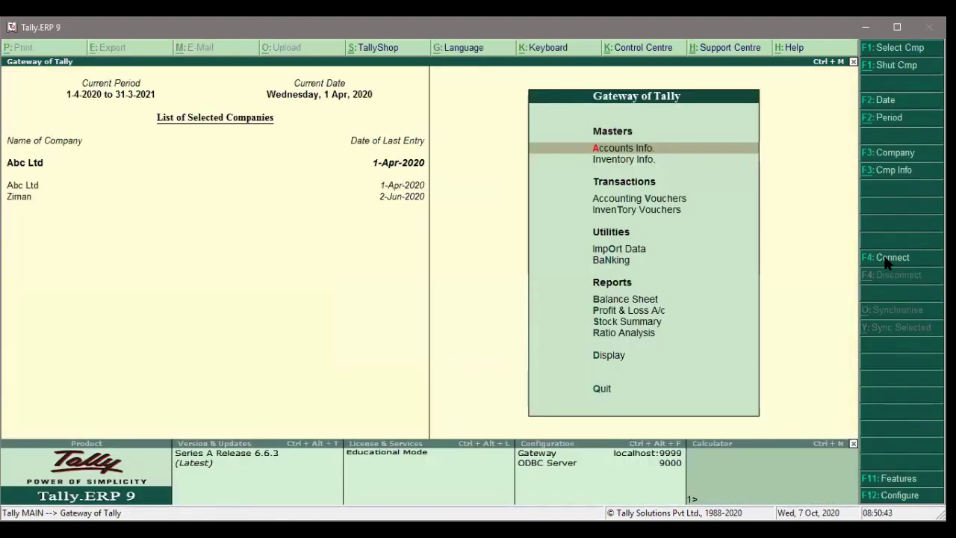
Start creating a single ledger under Accounts Info., and name it Purchase A/c without an alias.
key("Return")
key("Escape")
left_click(685, 148)
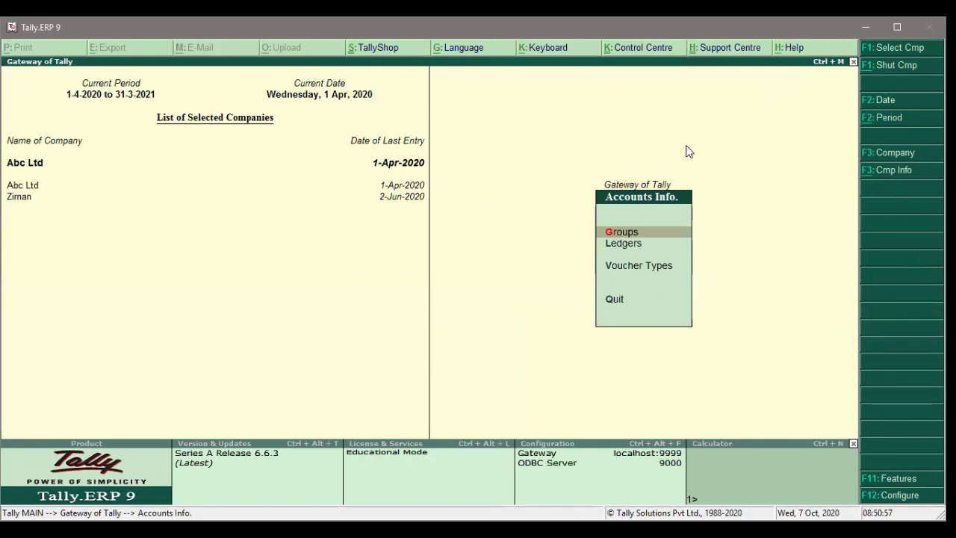
key("Down")
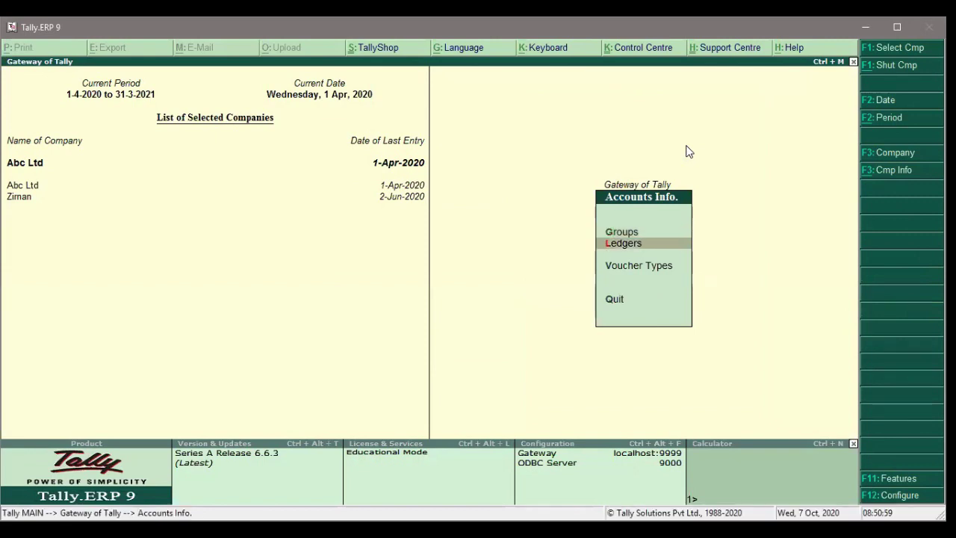
key("Return")
key("Return")
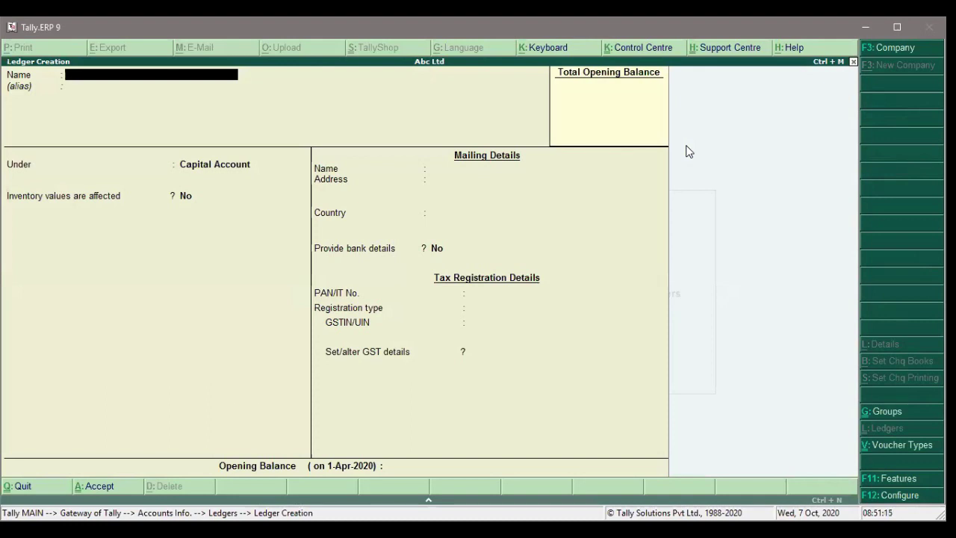
type("Purchase A/c")
key("Return")
key("Return")
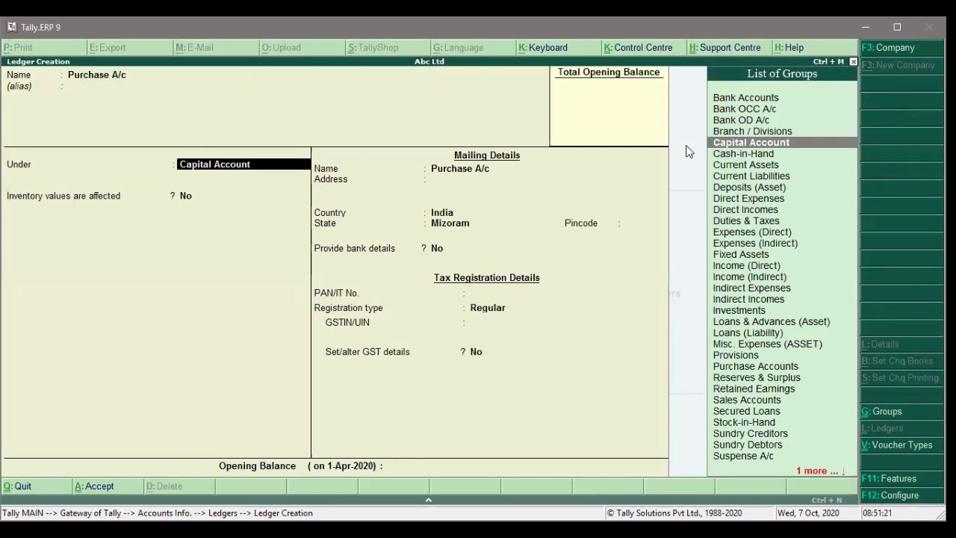
Place the Purchase A/c ledger under Purchase Accounts, with inventory values affected set to Yes and the ledger type Not Applicable.
type("Pur")
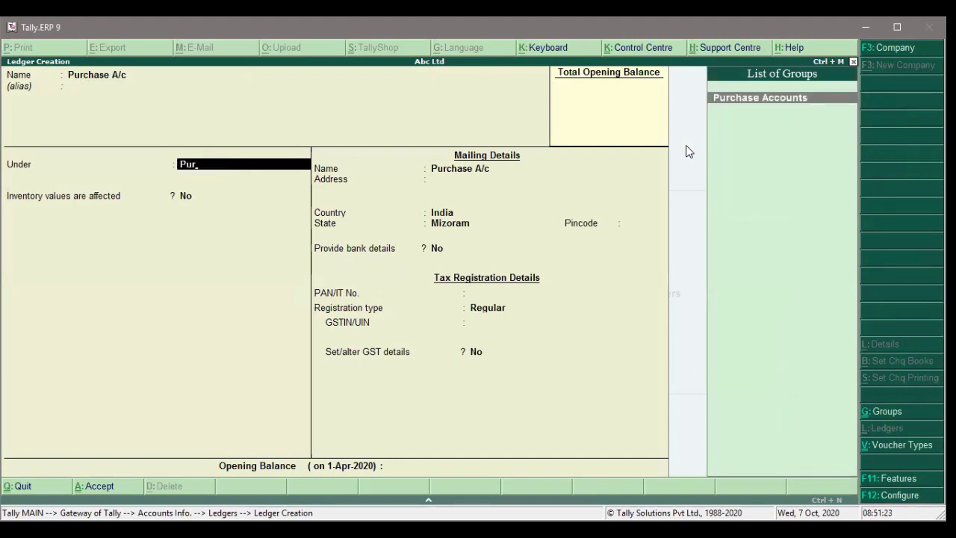
key("Return")
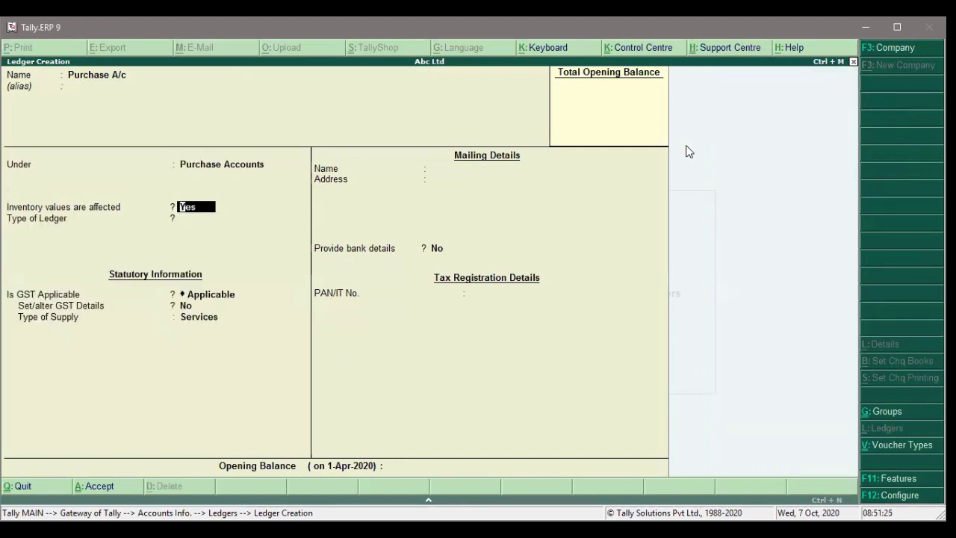
key("Return")
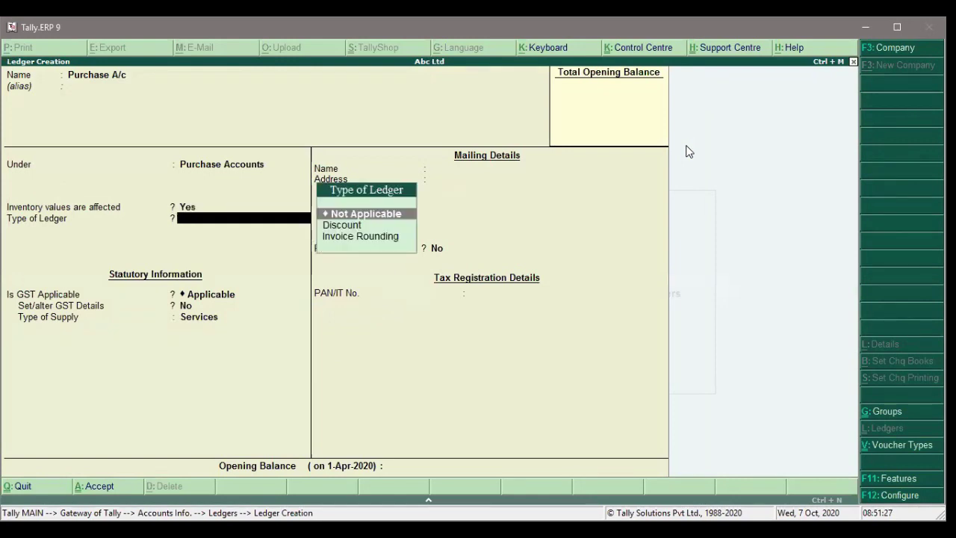
key("Return")
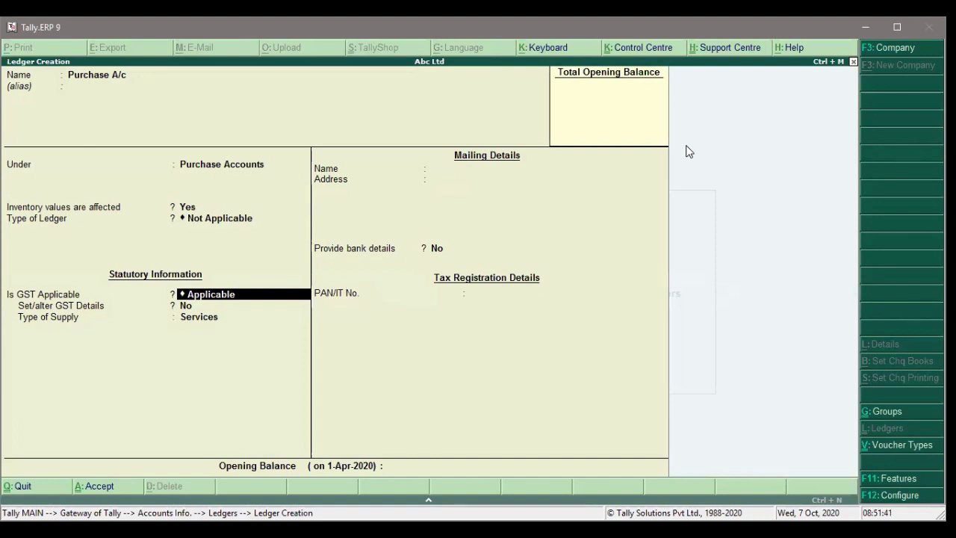
Set the ledger's GST applicability to Not Applicable, and keep its assessable value calculation as Not Applicable.
key("Return")
key("BackSpace")
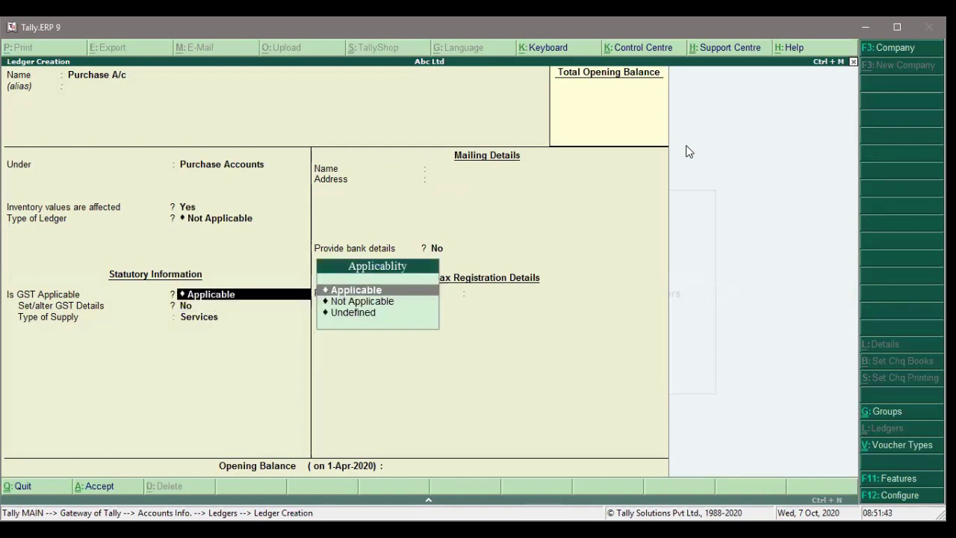
key("Down")
key("Return")
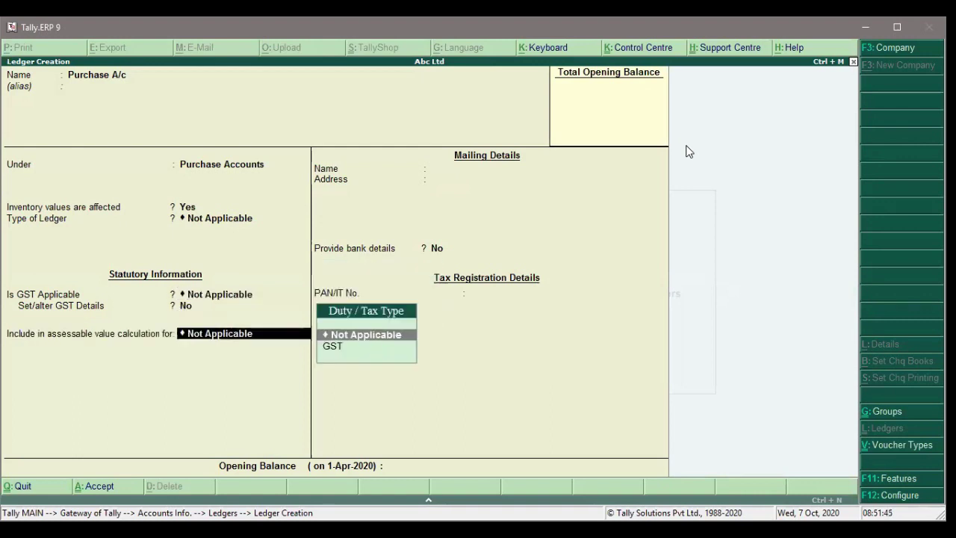
key("Return")
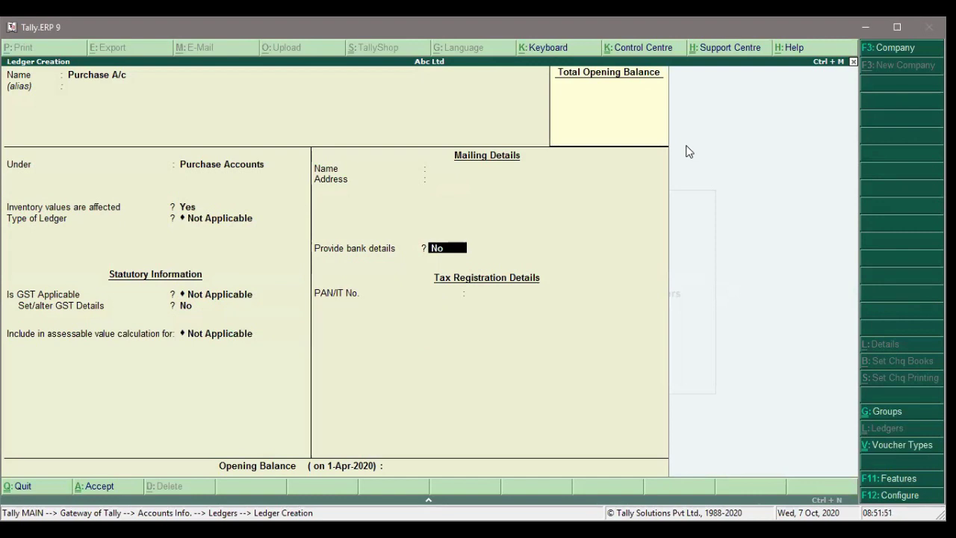
Save the Purchase A/c ledger without bank details or an opening balance, and return to the Gateway of Tally.
key("Return")
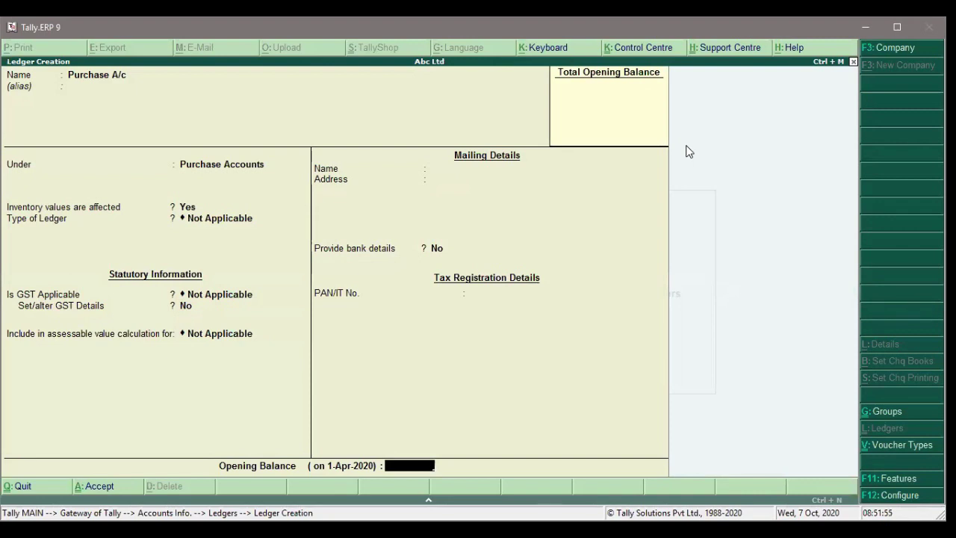
key("Return")
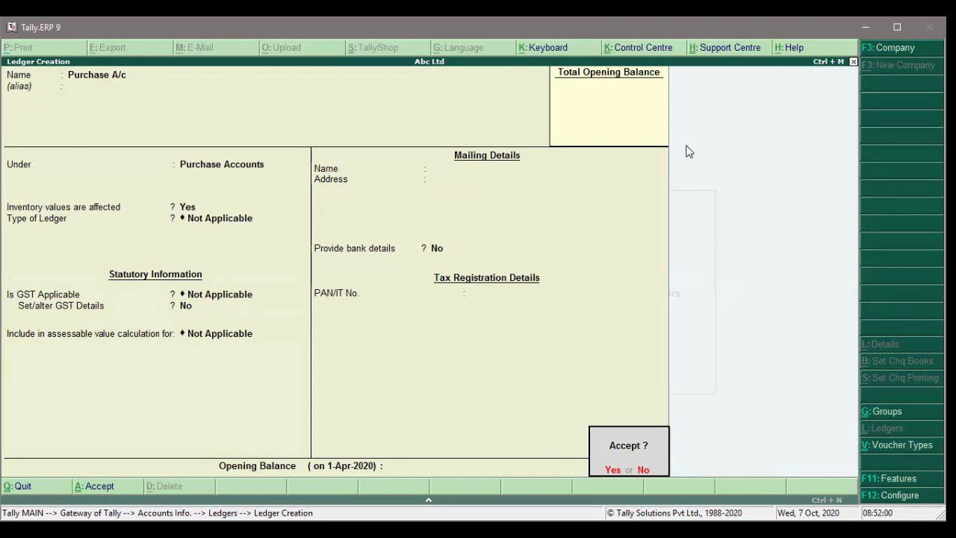
key("y")
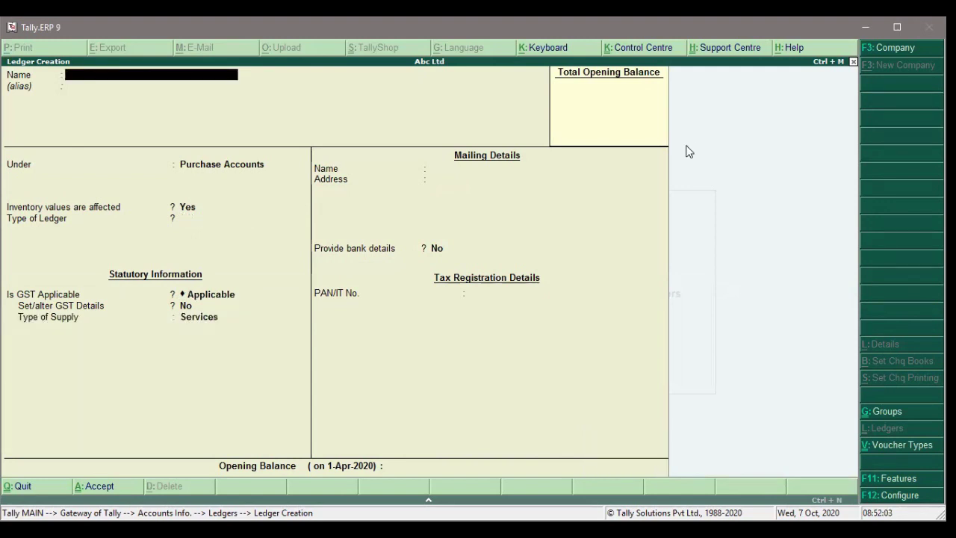
key("Escape")
key("y")
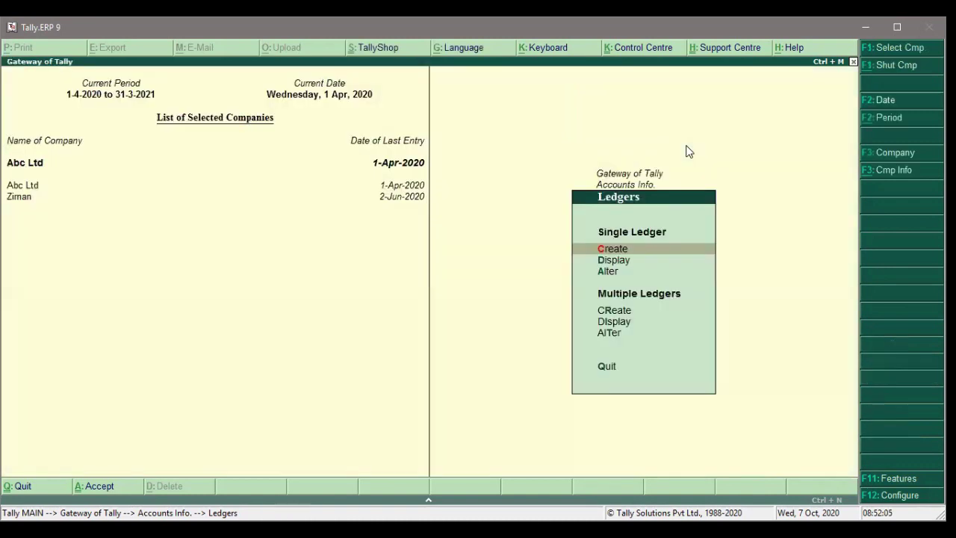
key("Escape")
key("Escape")
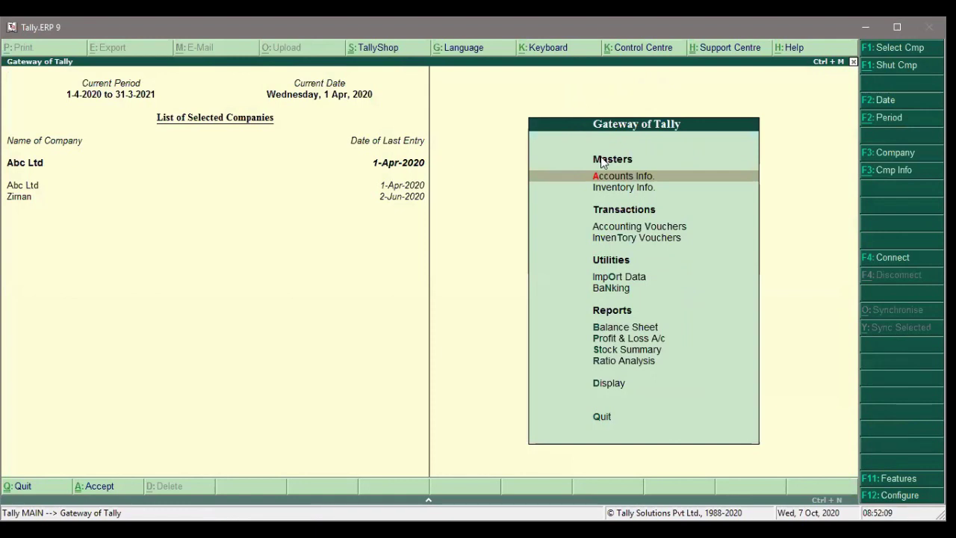
Start a Purchase voucher without a supplier invoice number or date, and choose Cash as the party account.
key("Down")
key("Down")
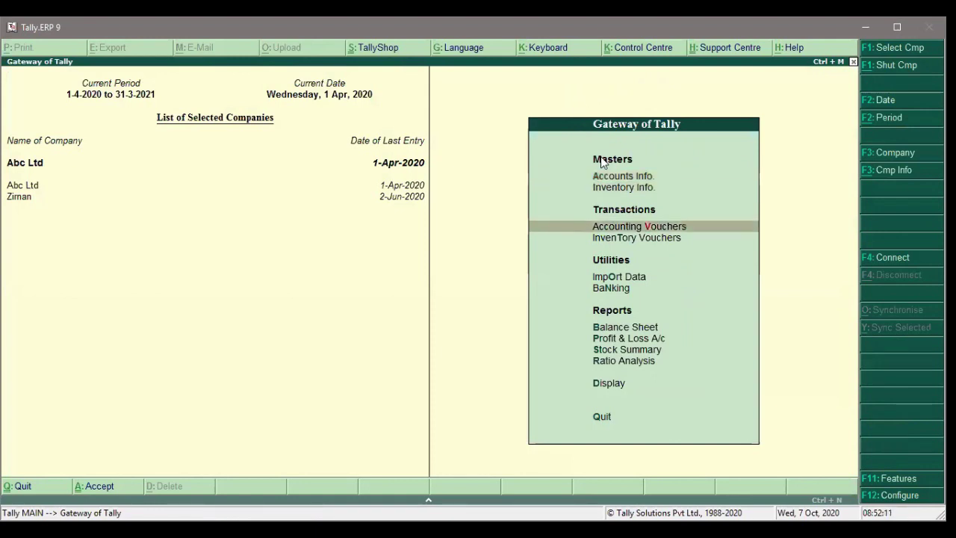
key("Return")
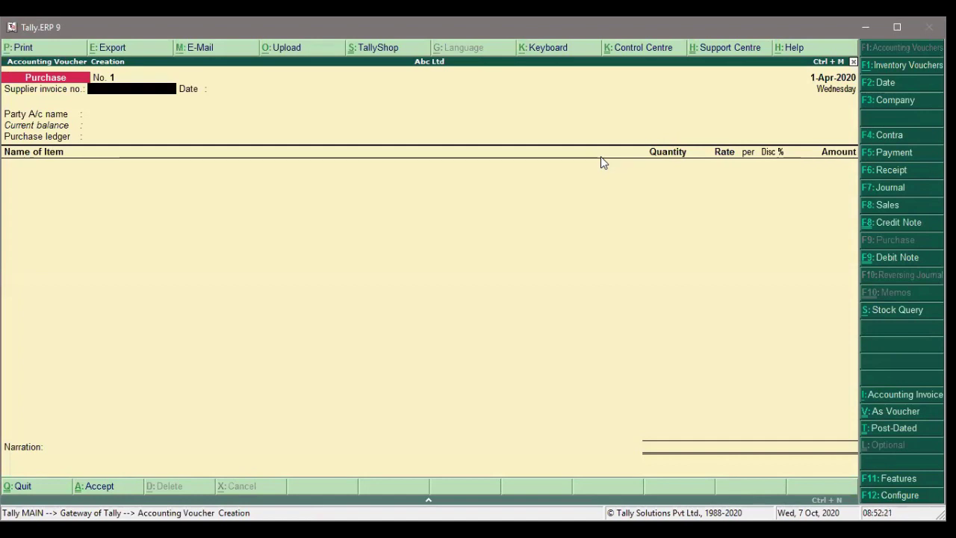
key("Return")
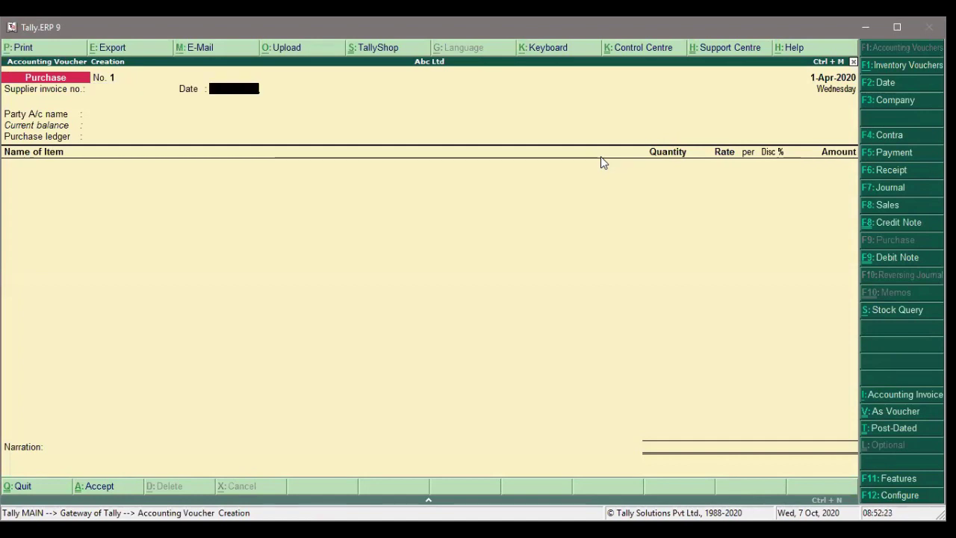
key("Return")
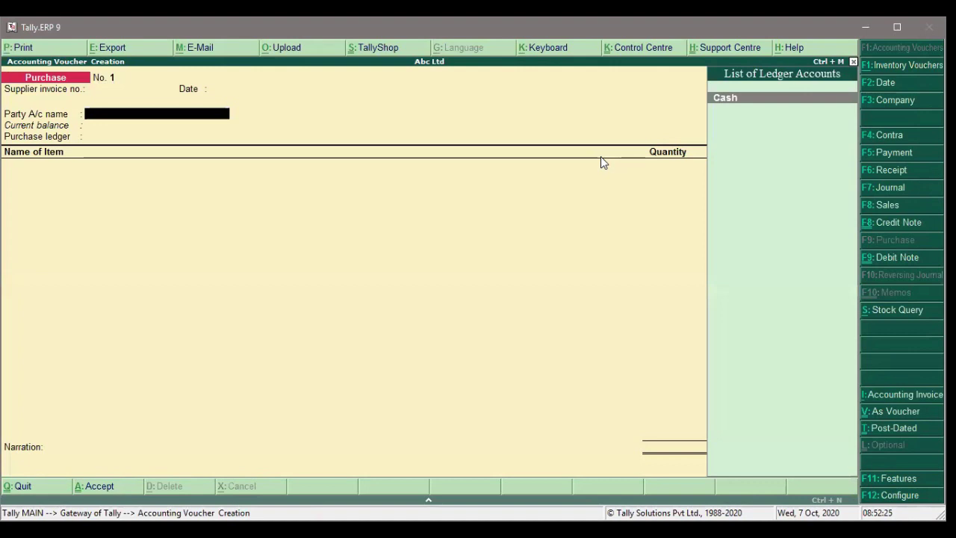
key("Return")
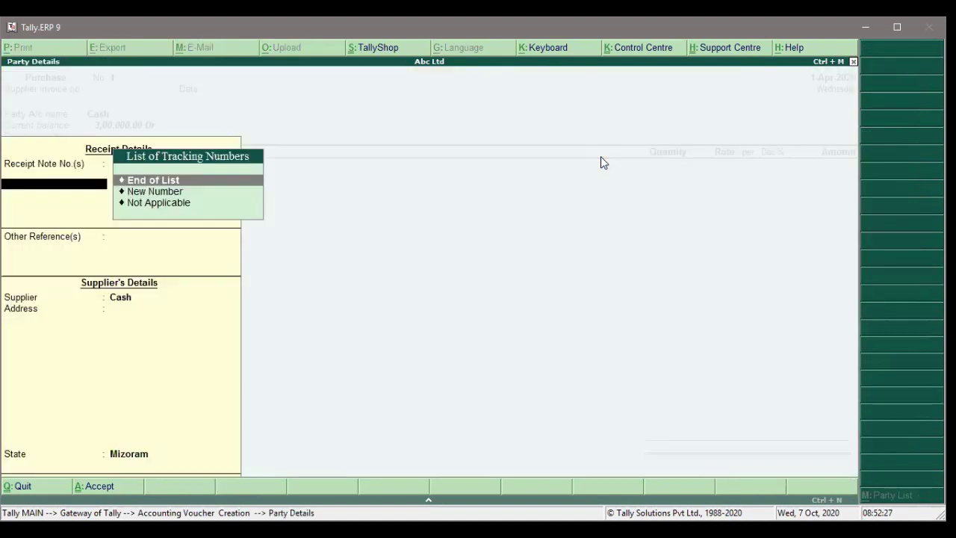
Accept the party details with Cash as supplier and no receipt note or other references, and choose Purchase A/c as the purchase ledger.
key("Return")
key("Return")
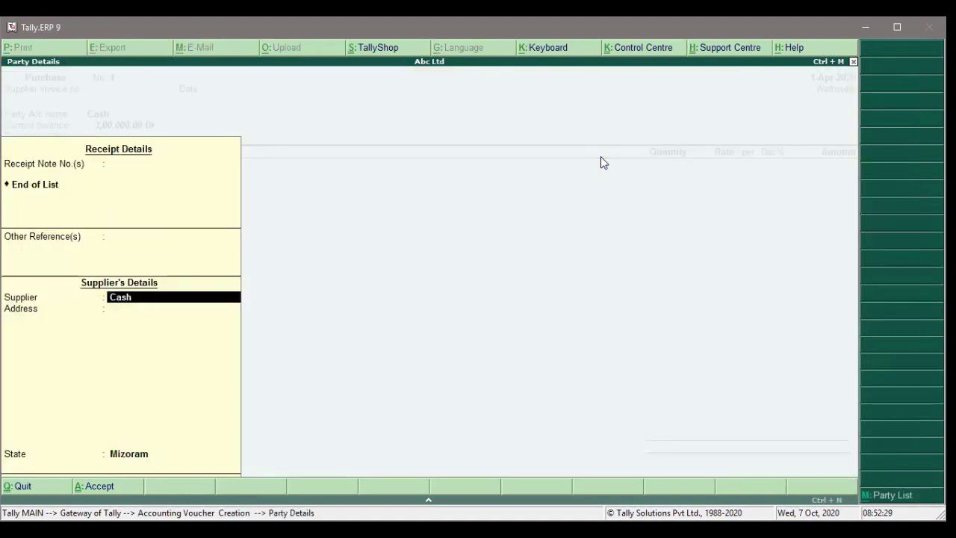
key("Return")
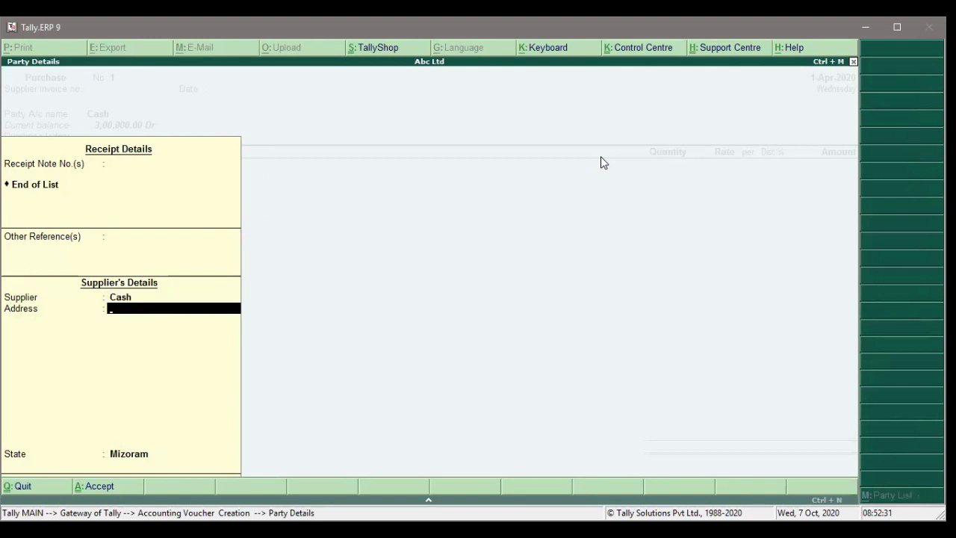
key("ctrl+a")
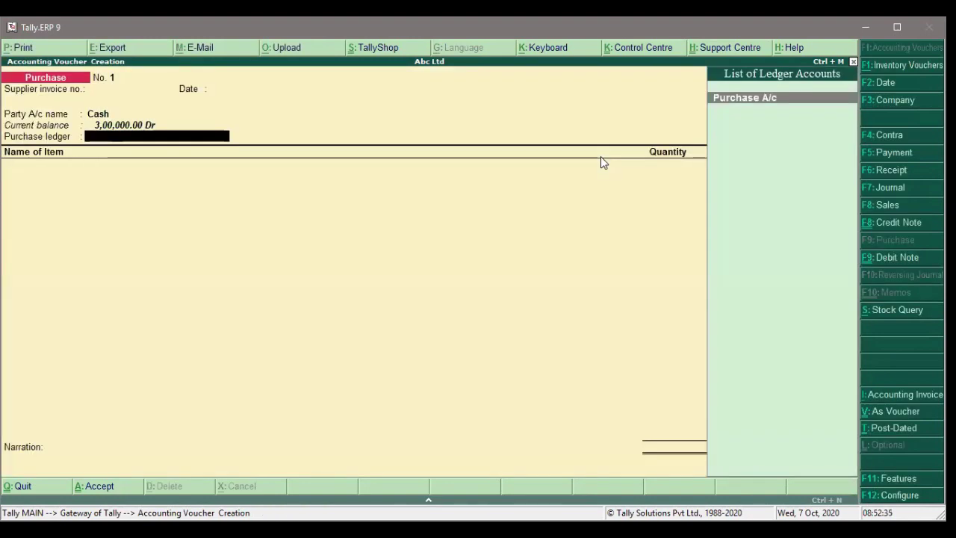
key("Return")
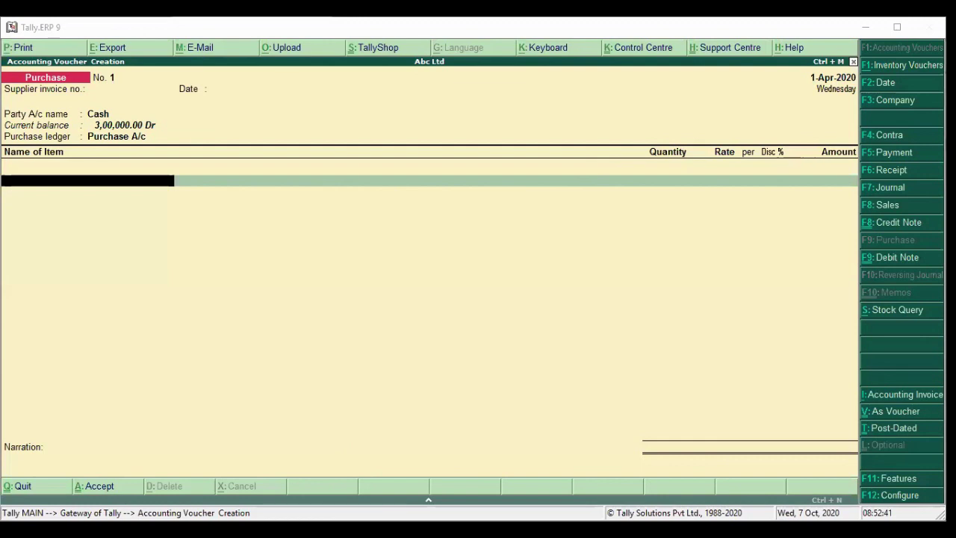
Check the stock items available for the Purchase voucher, abandon the voucher unsaved, and stay at the Gateway of Tally.
left_click(709, 168)
key("Return")
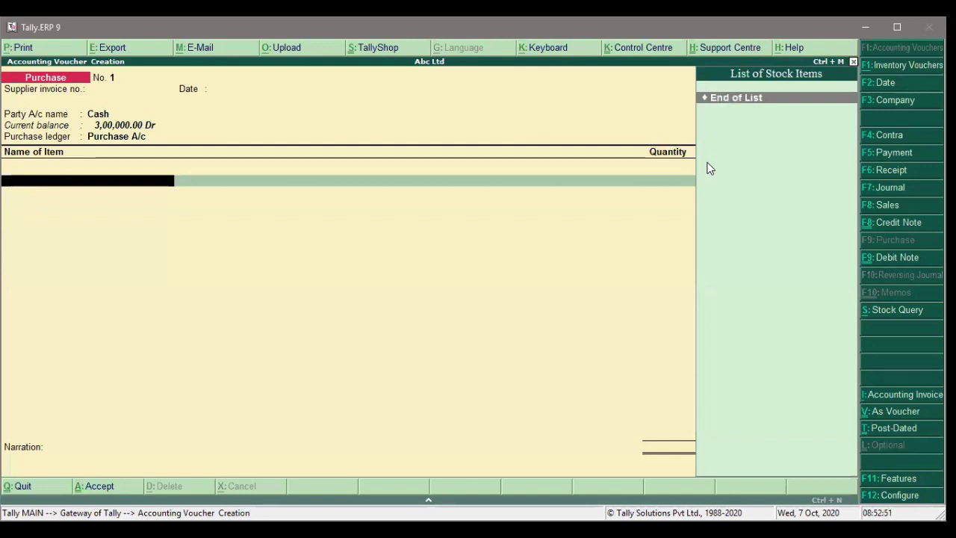
key("Escape")
key("y")
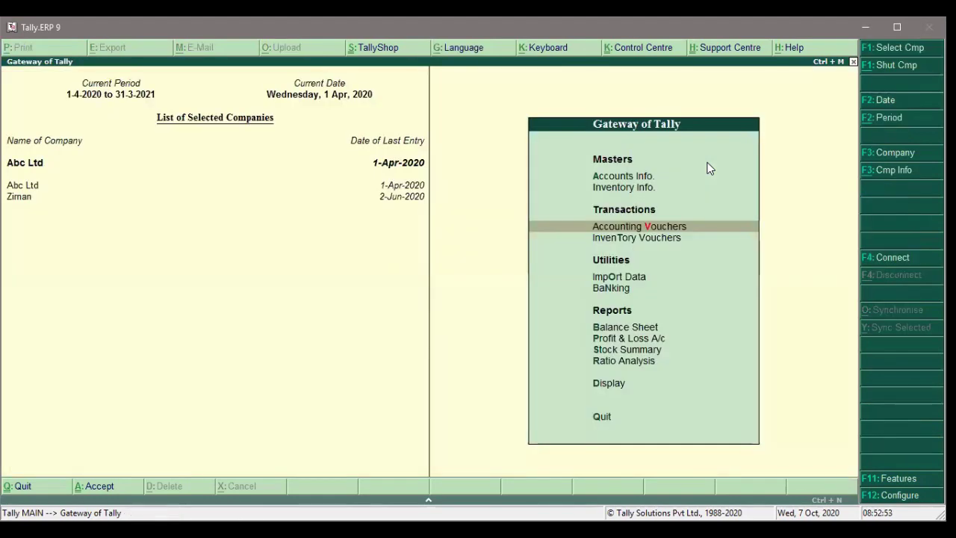
key("Escape")
key("n")
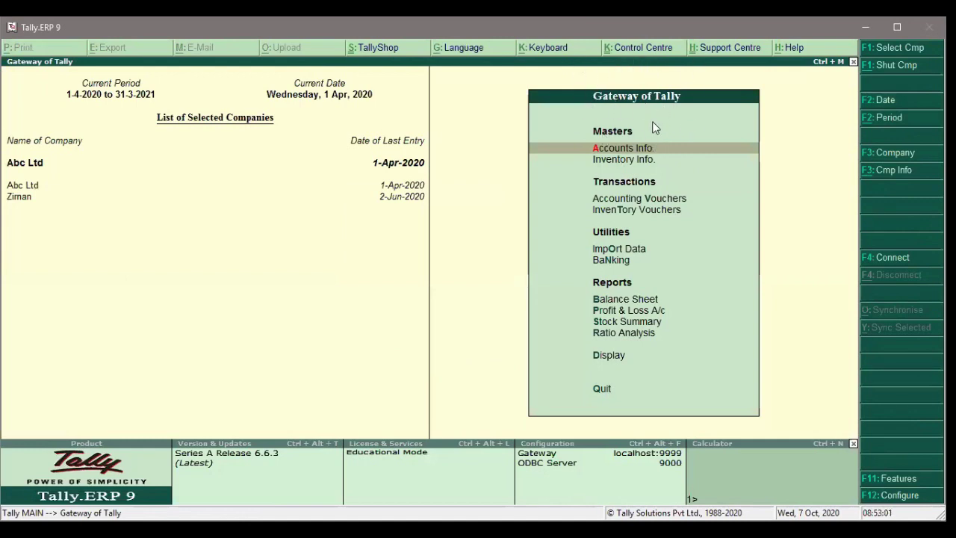
Examine the creation options for stock items and units of measure under Inventory Info., and leave without creating anything.
key("Down")
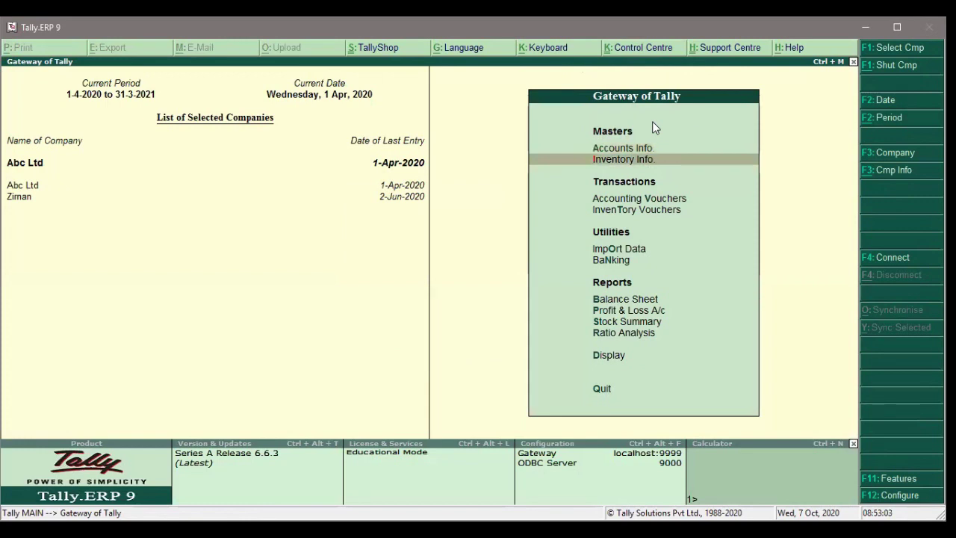
key("Up")
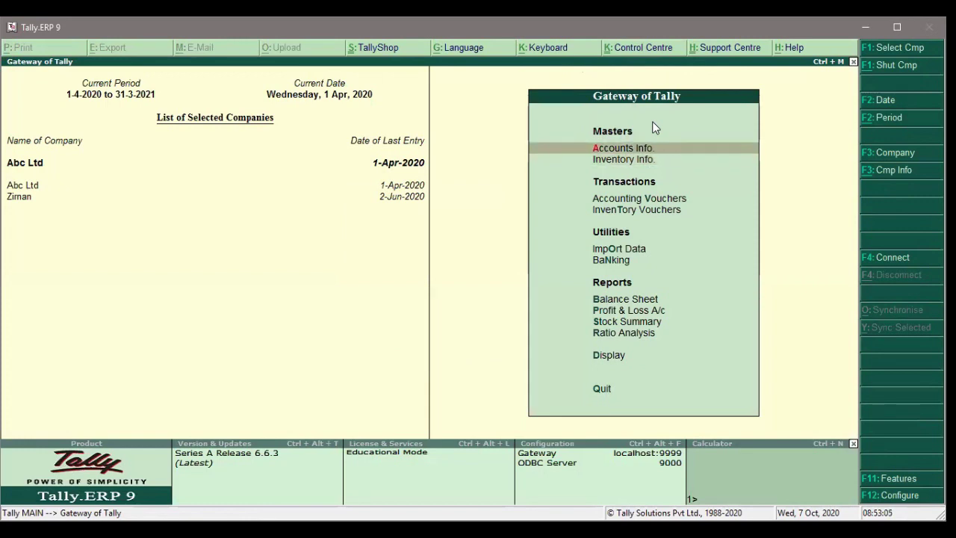
key("Down")
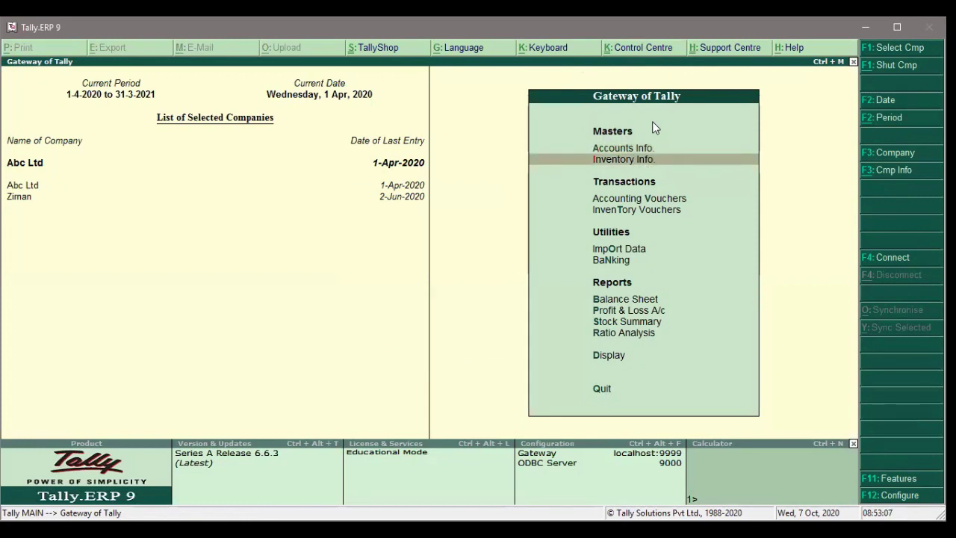
key("Return")
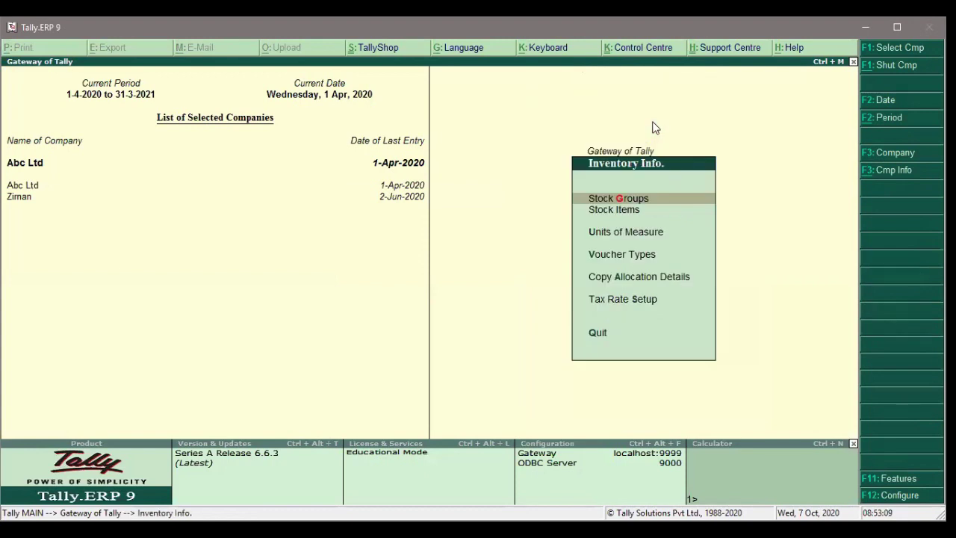
key("Down")
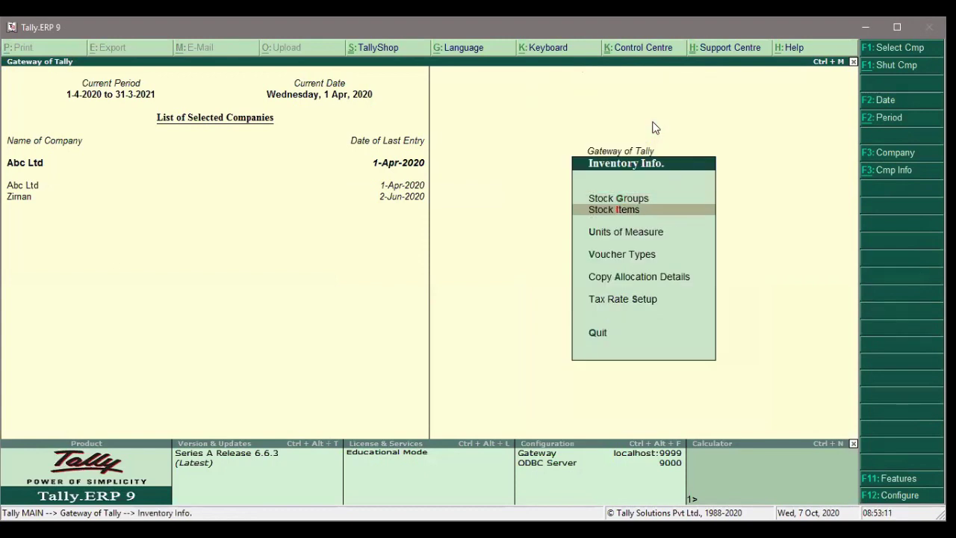
key("Return")
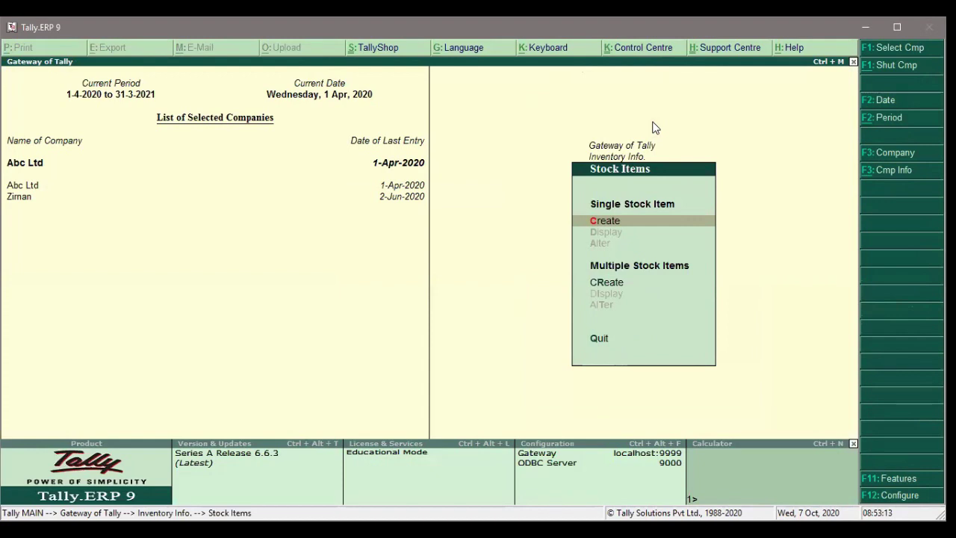
key("Escape")
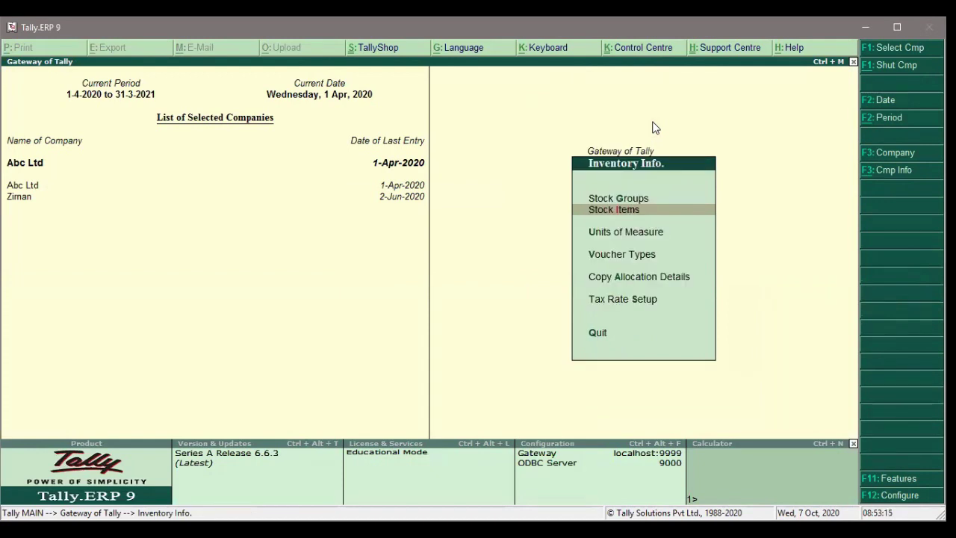
key("Down")
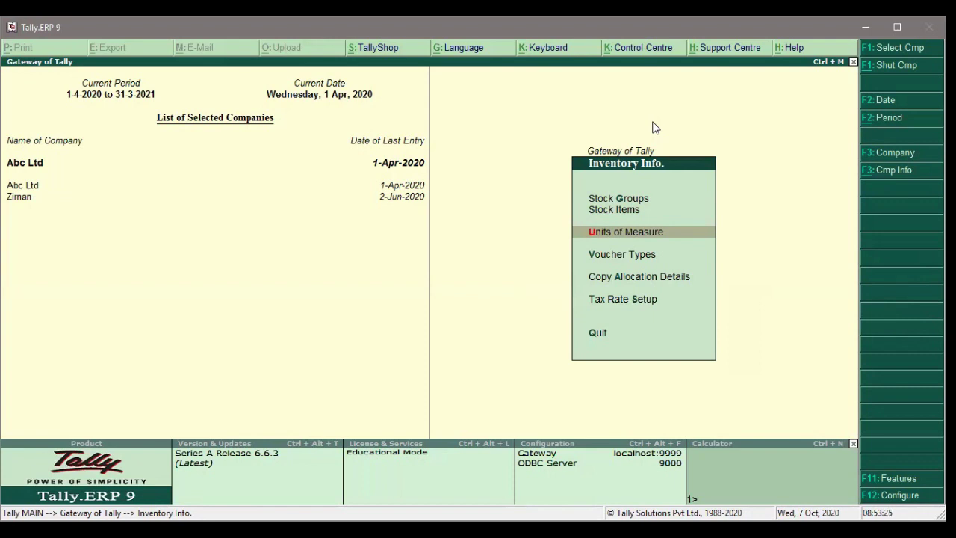
key("Return")
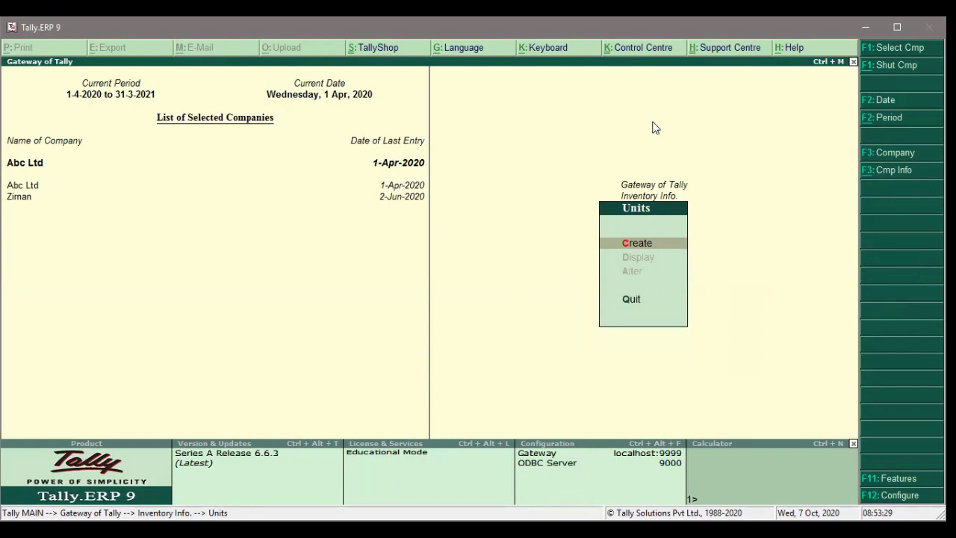
key("Return")
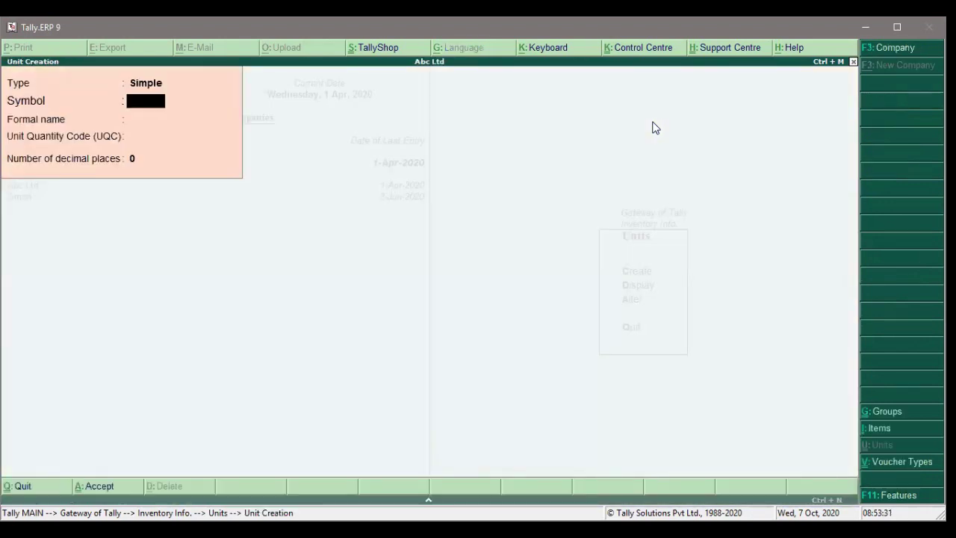
key("Escape")
key("Escape")
key("Escape")
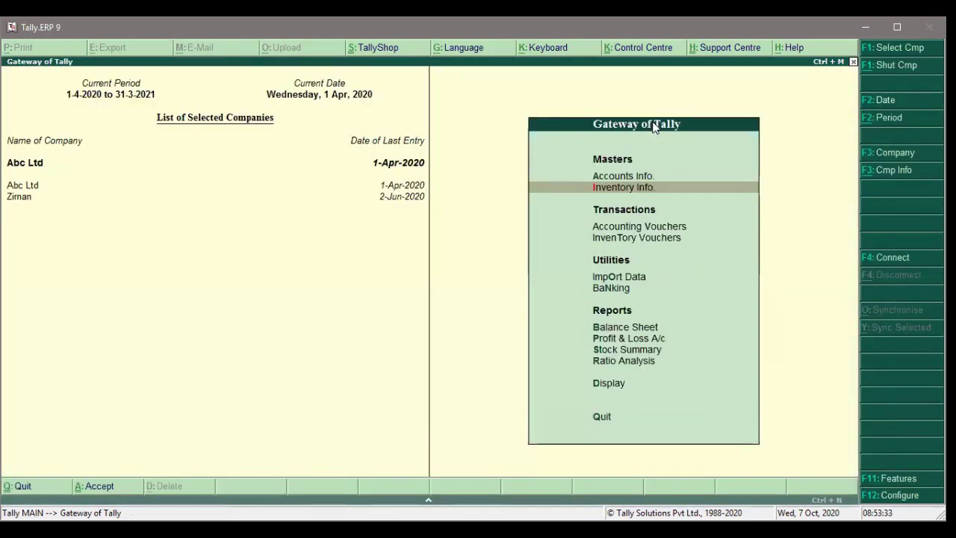
Start a new simple unit of measure in Inventory Info. with symbol nos and formal name Number.
key("Escape")
key("Escape")
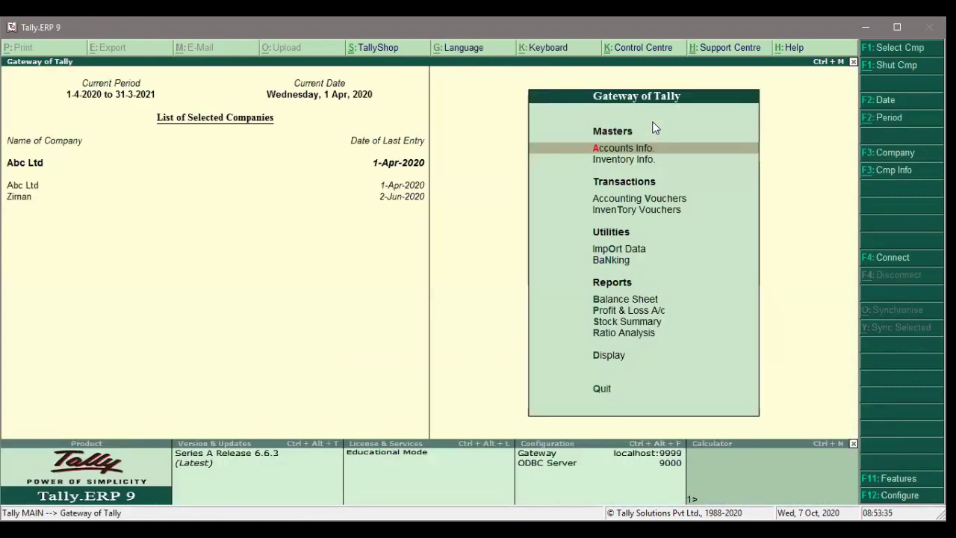
key("Down")
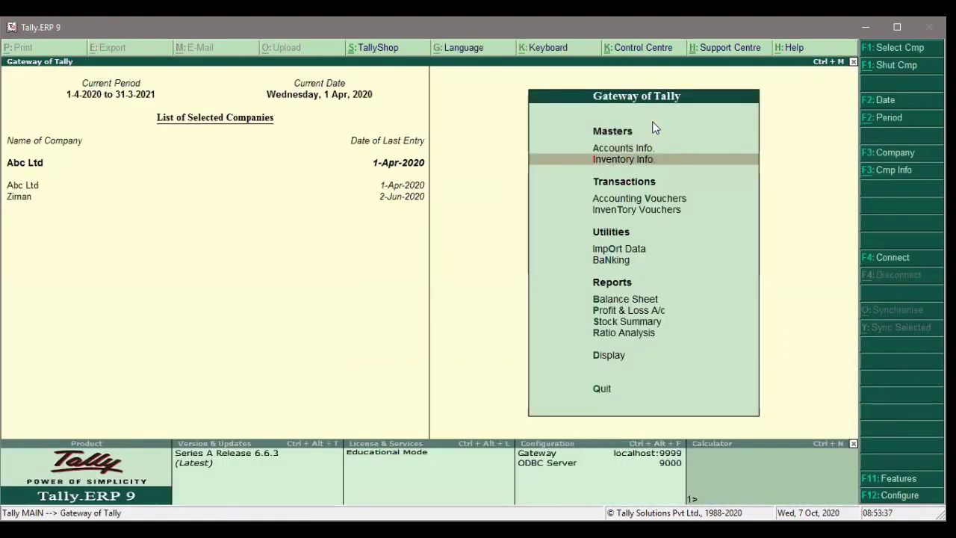
key("Return")
key("Down")
key("Down")
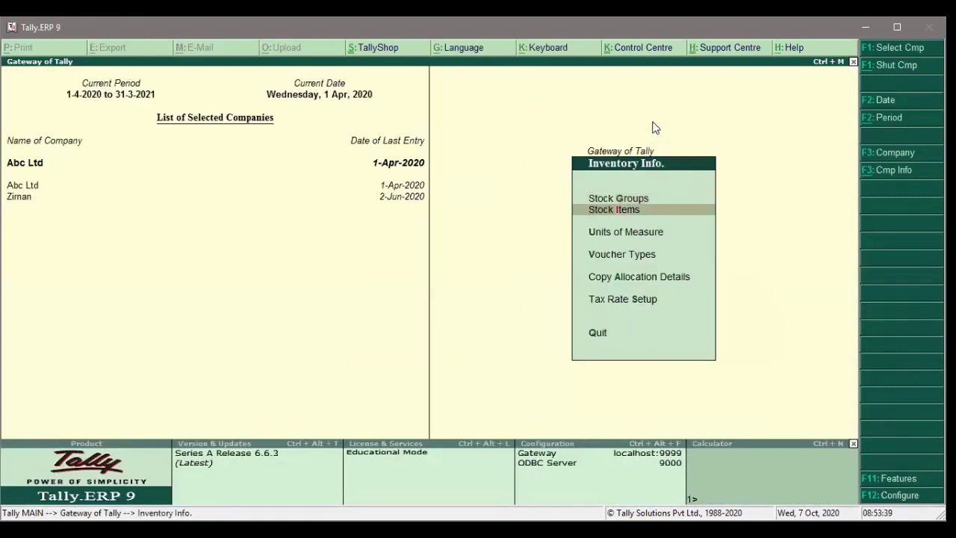
key("Return")
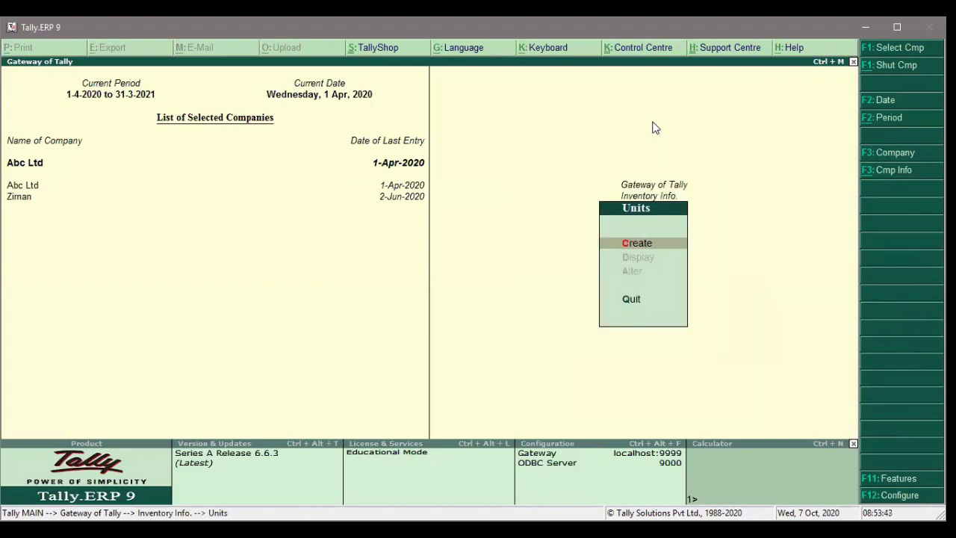
key("Return")
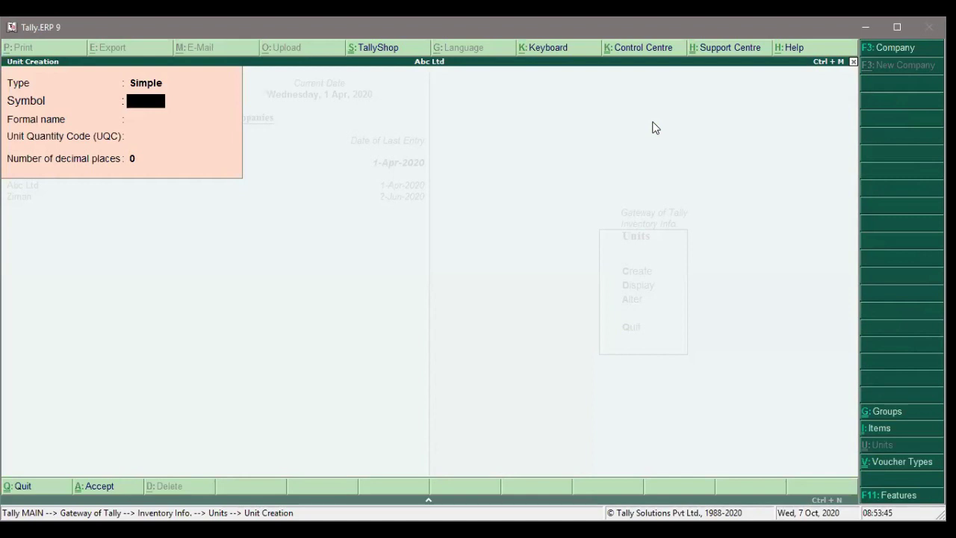
type("nos")
key("Return")
type("Nu")
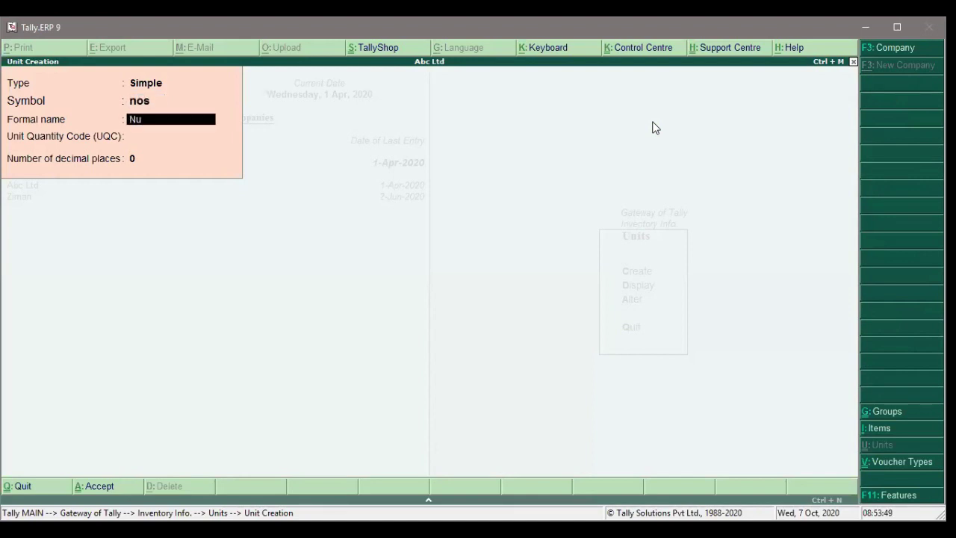
type("mber")
key("Return")
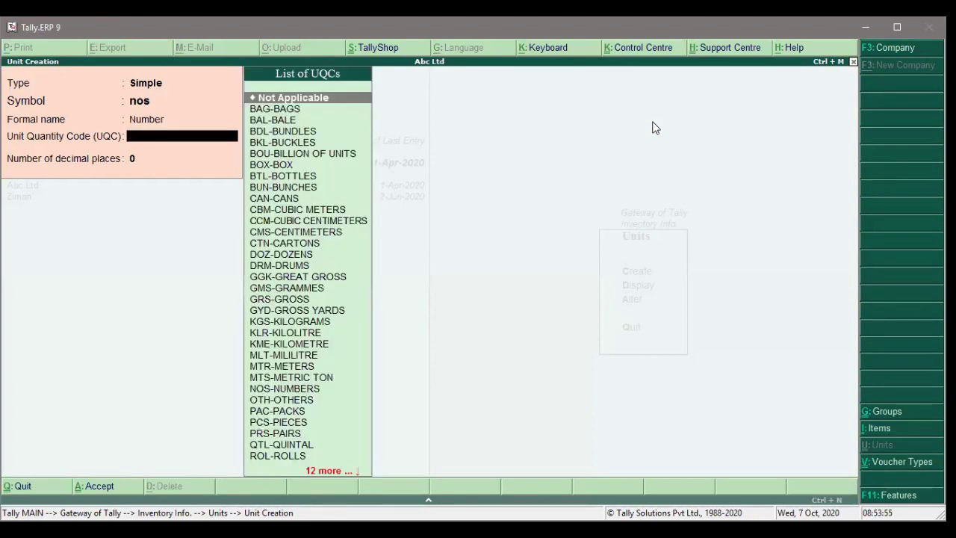
Assign the UQC NOS-NUMBERS with 0 decimal places, save the unit, and return to the Gateway of Tally.
key("Down")
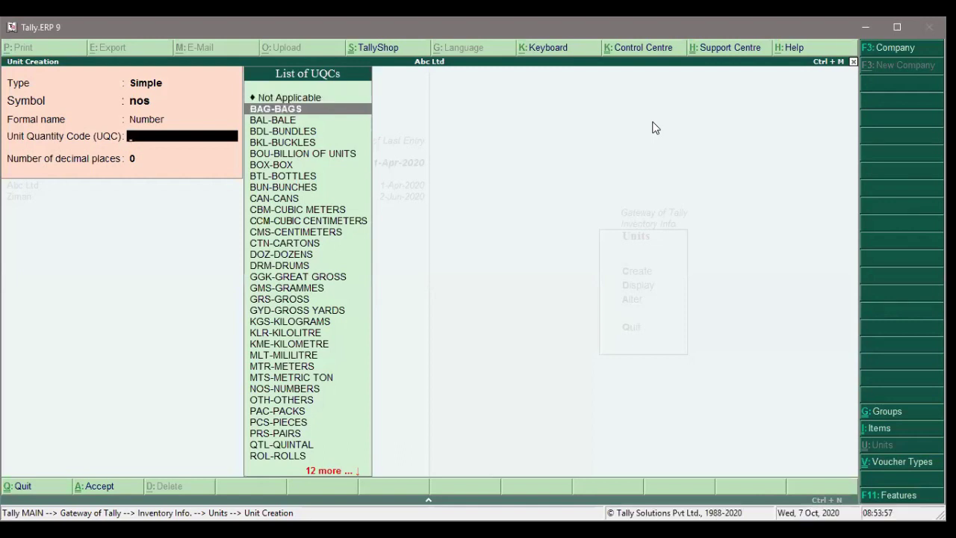
key("Down")
key("Down")
key("Down")
key("Down")
key("Down")
key("Down")
key("Down")
key("Down")
key("Down")
key("Down")
key("Down")
key("Down")
key("Down")
key("Down")
key("Down")
key("Down")
key("Down")
key("Down")
key("Down")
key("Down")
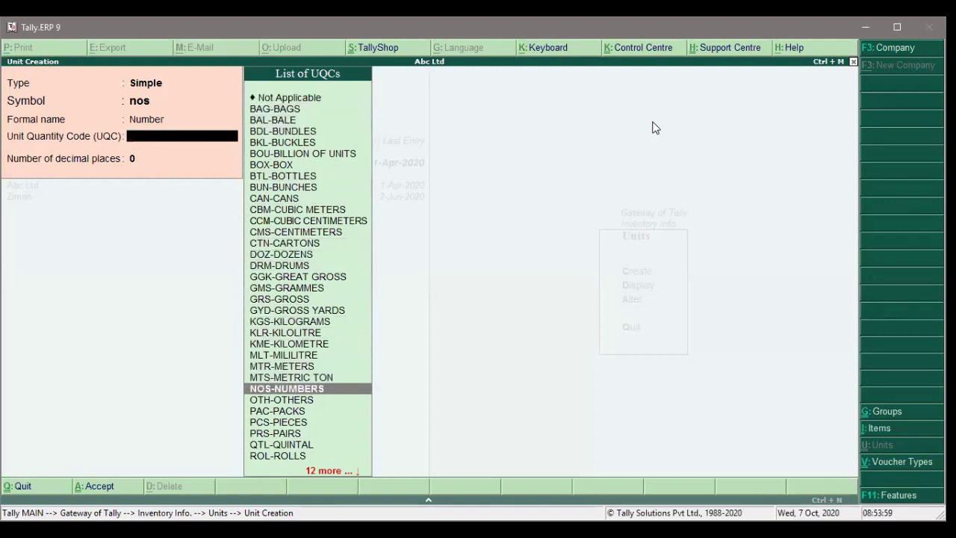
key("Return")
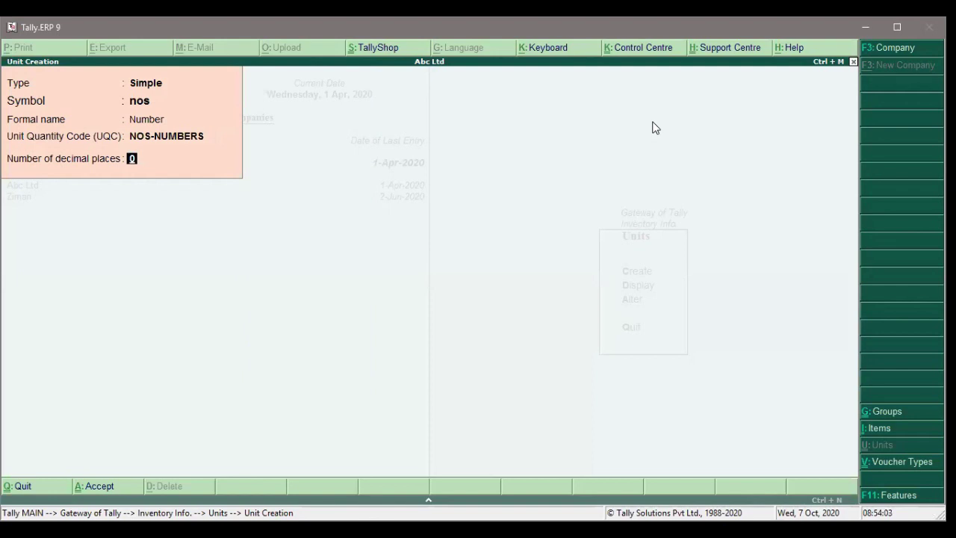
key("Return")
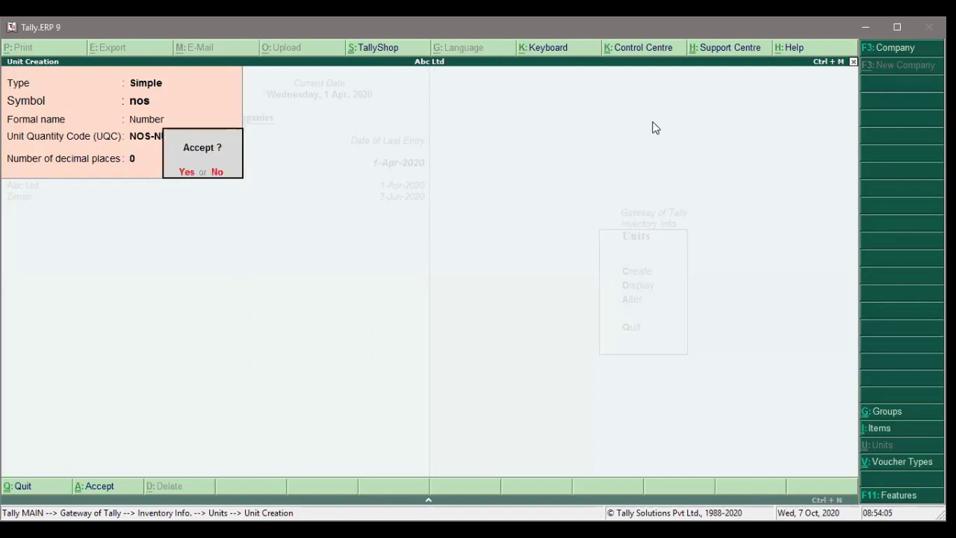
key("Return")
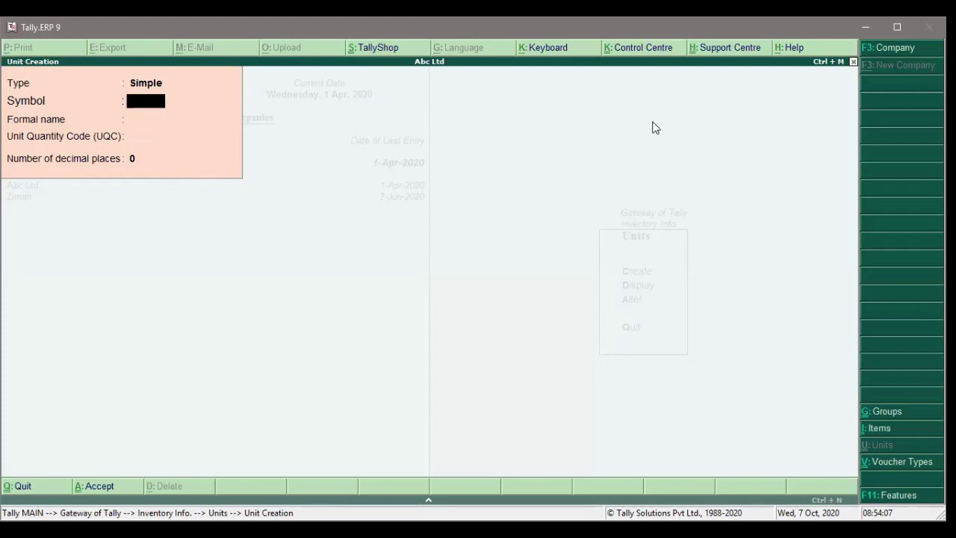
key("Escape")
key("Return")
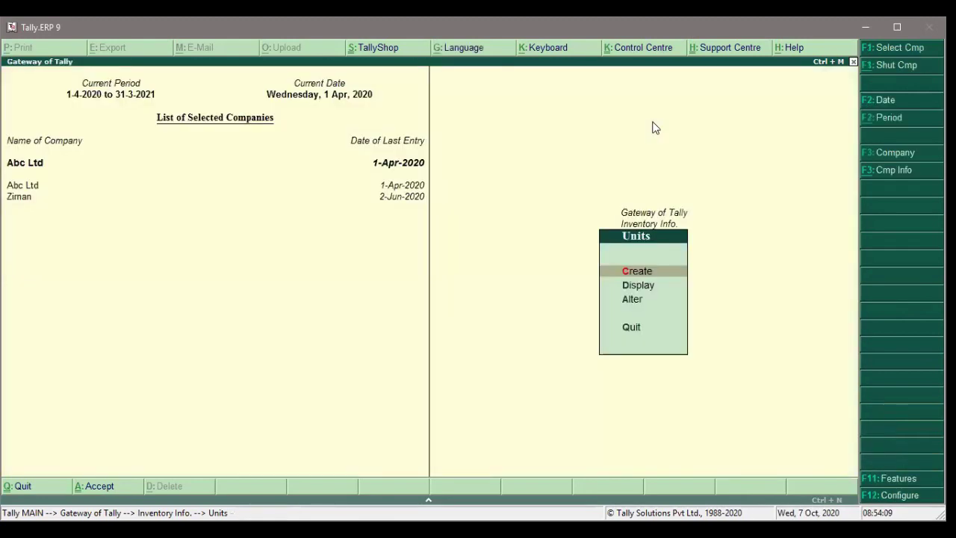
key("Escape")
key("Escape")
key("Escape")
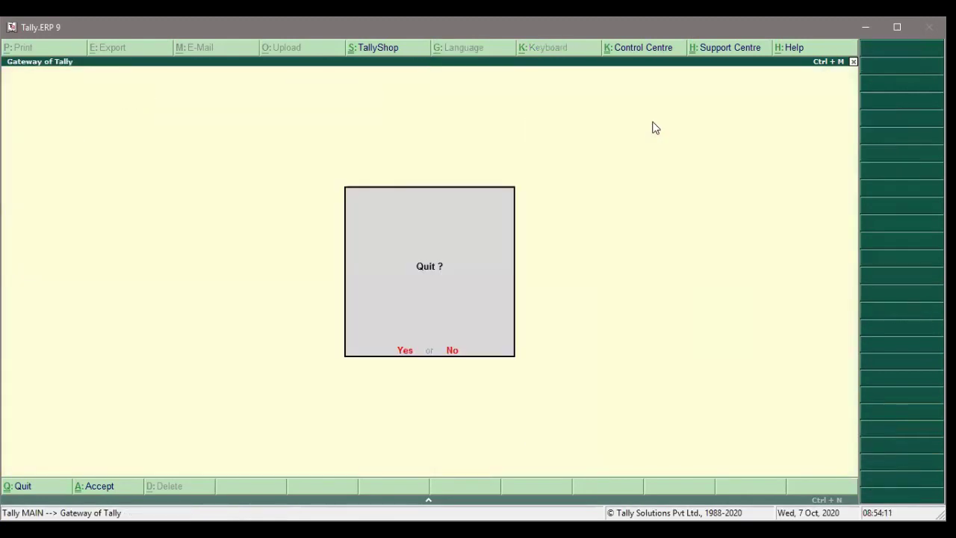
key("Escape")
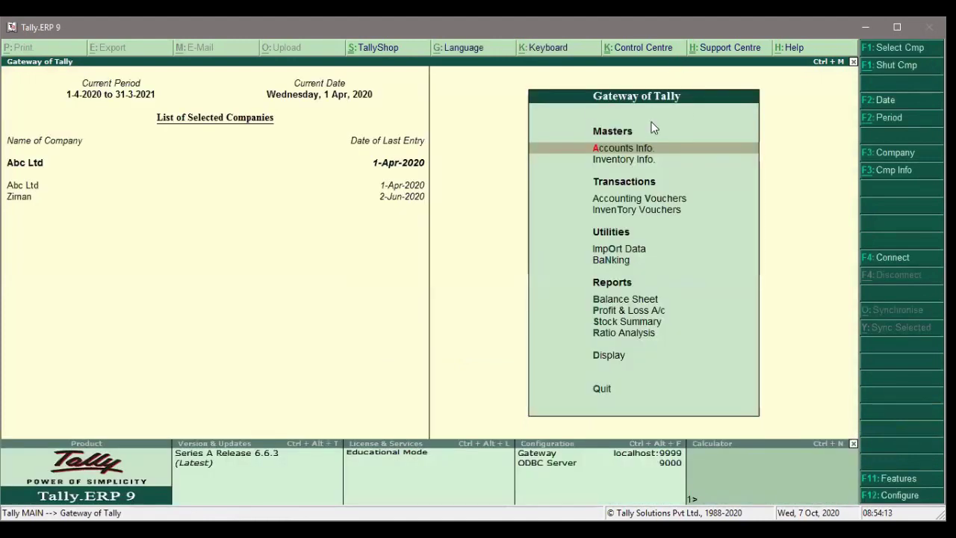
Check the list of existing units of measure under Inventory Info., and return to the Gateway of Tally.
key("Down")
key("Return")
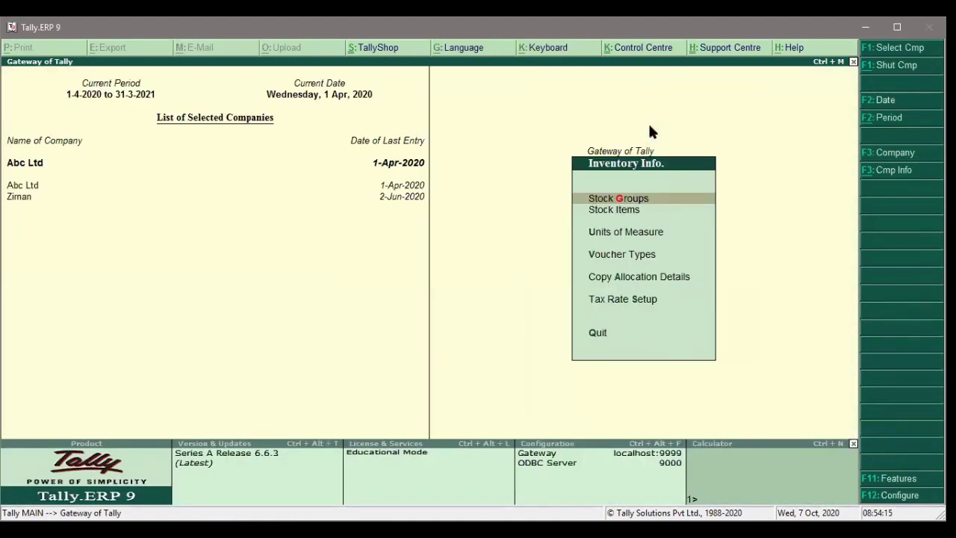
key("Down")
key("Down")
key("Return")
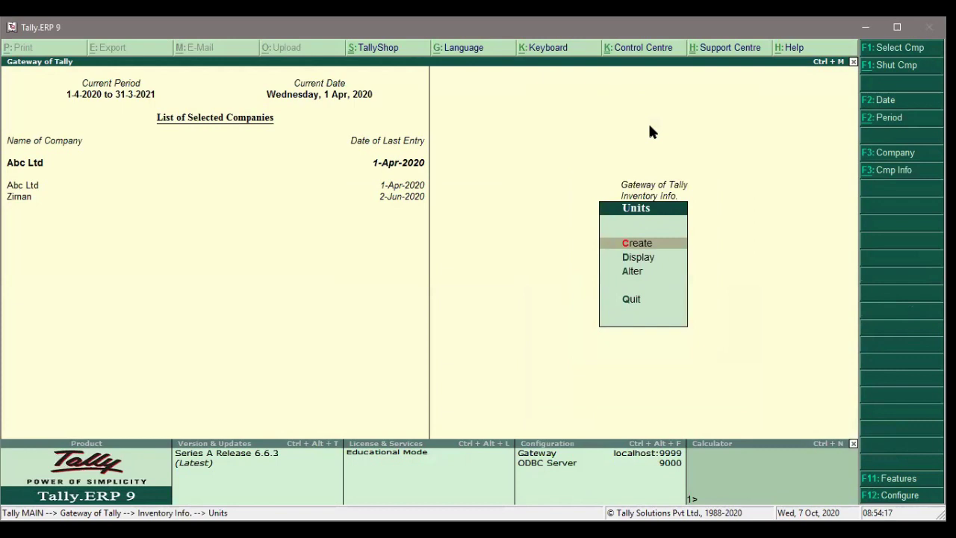
key("Down")
key("Return")
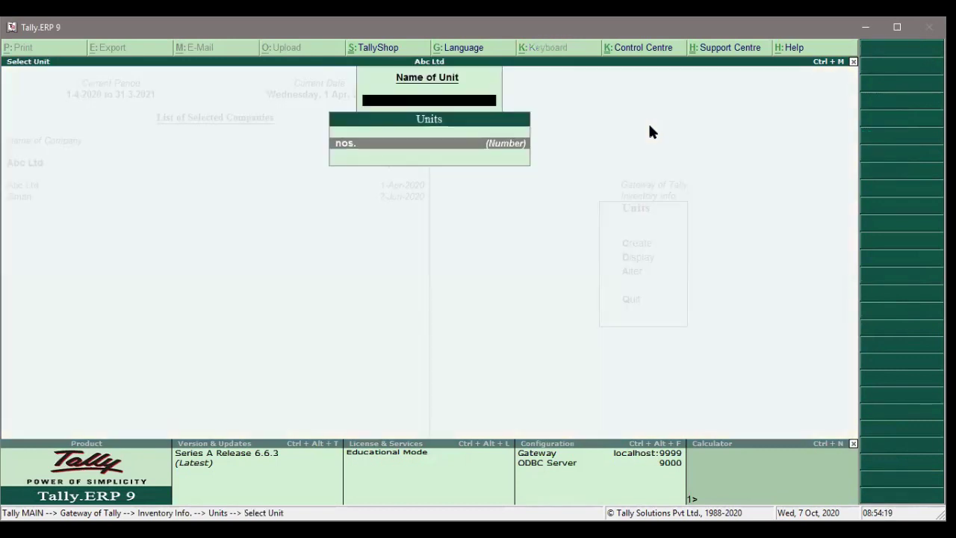
key("Escape")
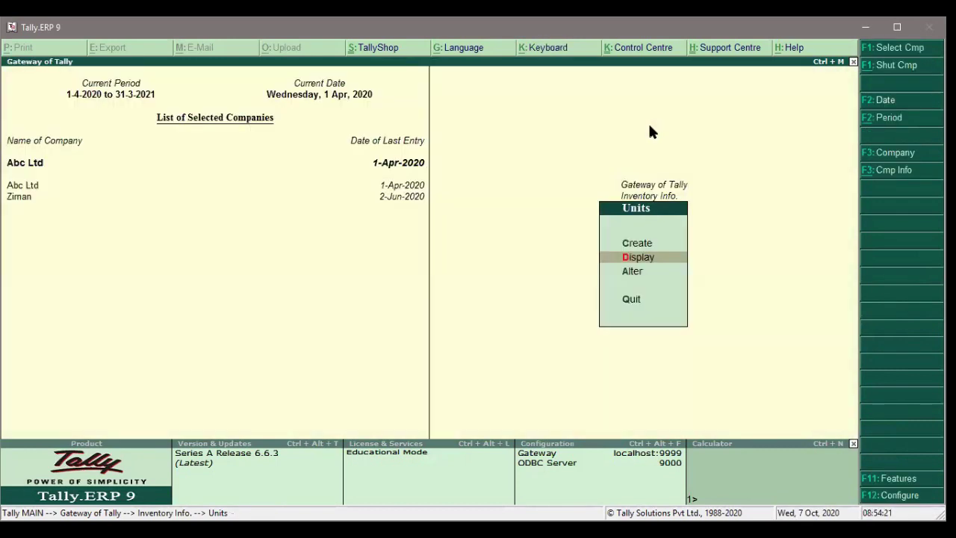
key("Up")
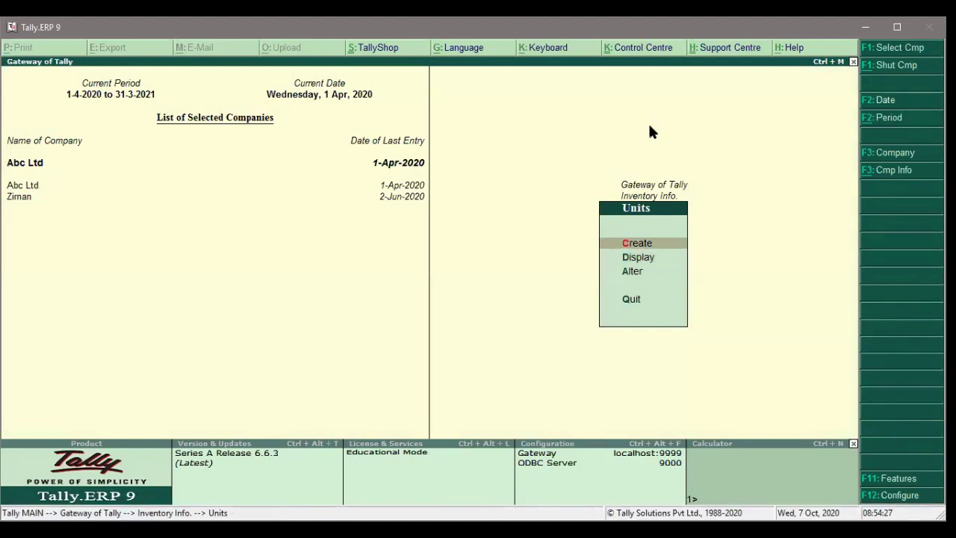
key("Escape")
key("Escape")
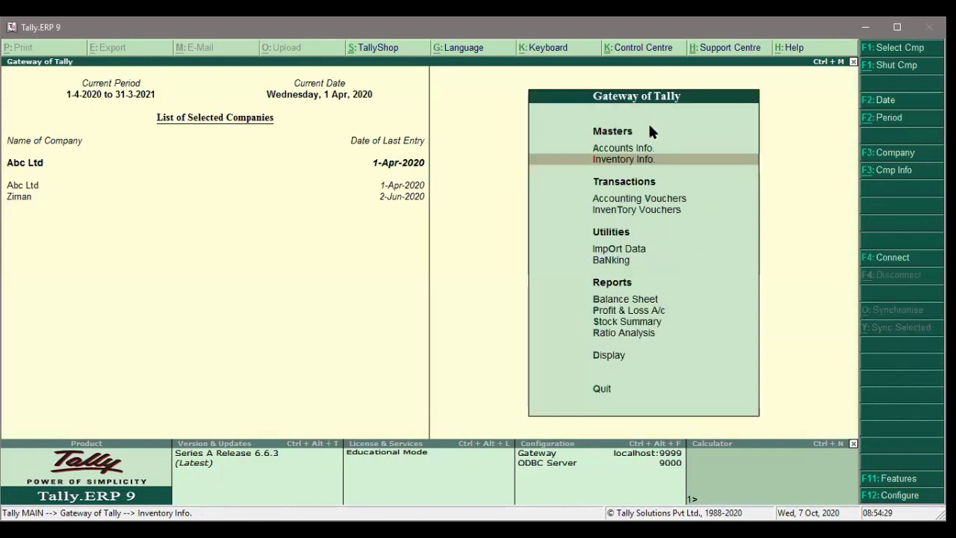
key("Escape")
key("n")
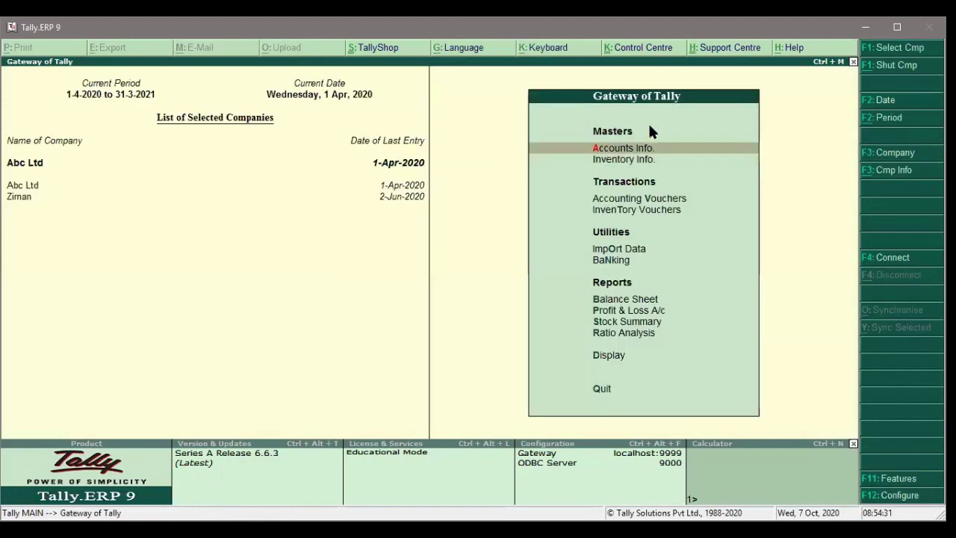
Start a new single stock item named Pen under Inventory Info., without an alias.
key("Down")
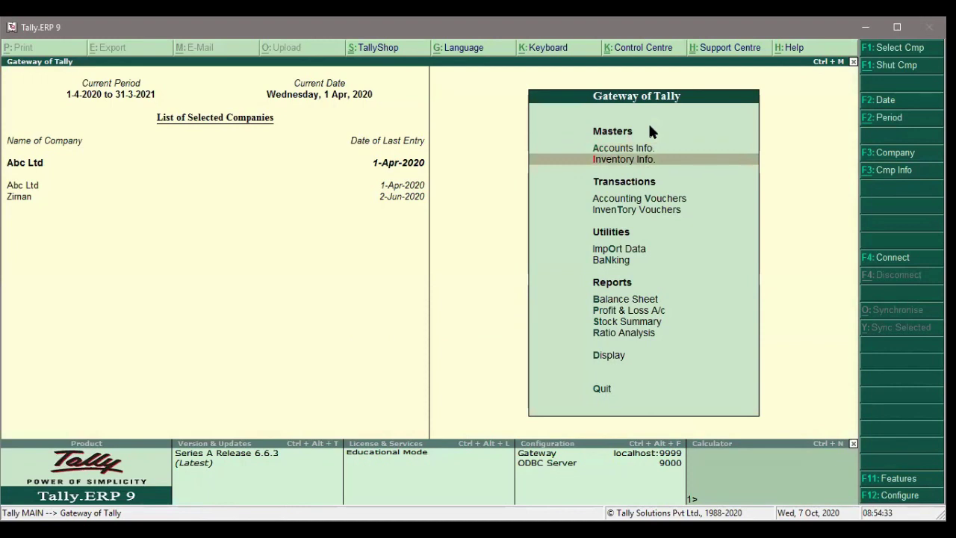
key("Return")
key("Down")
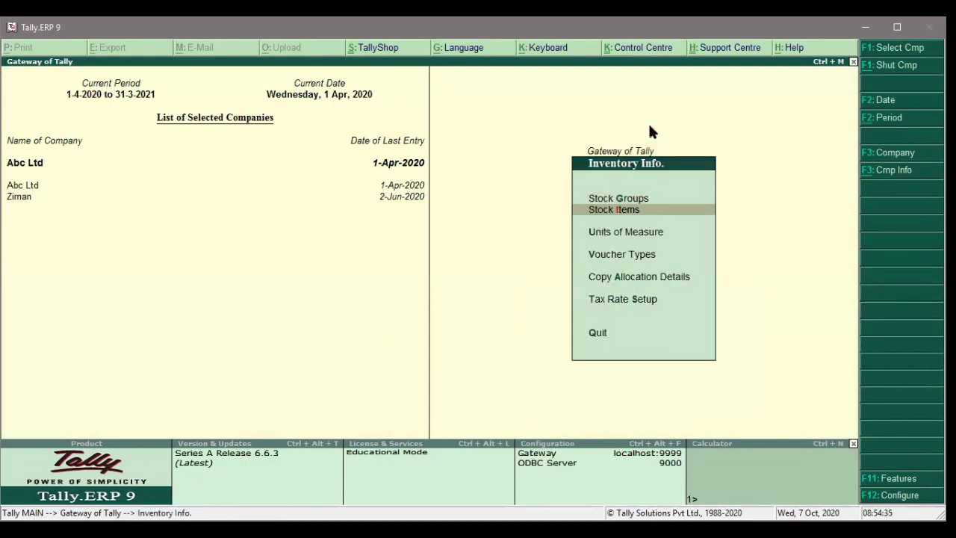
key("Return")
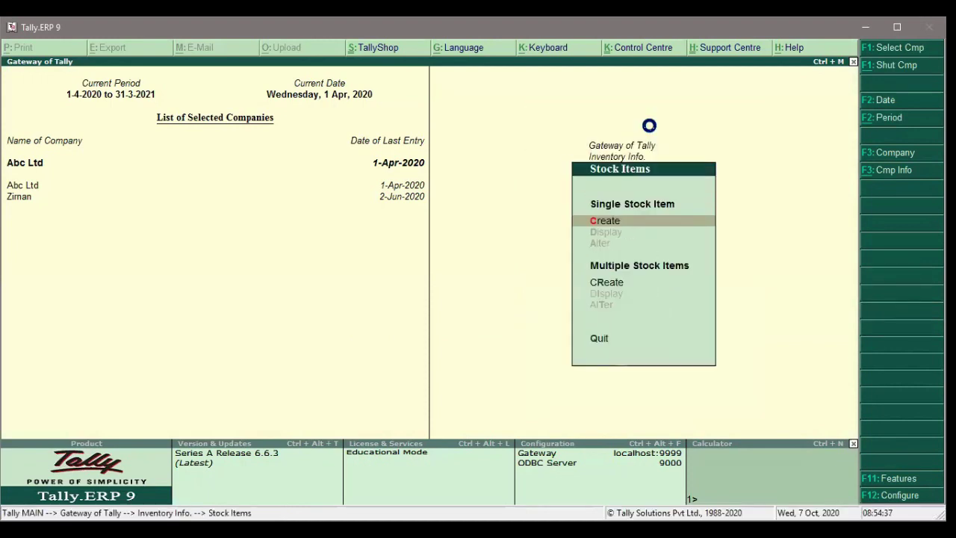
key("Return")
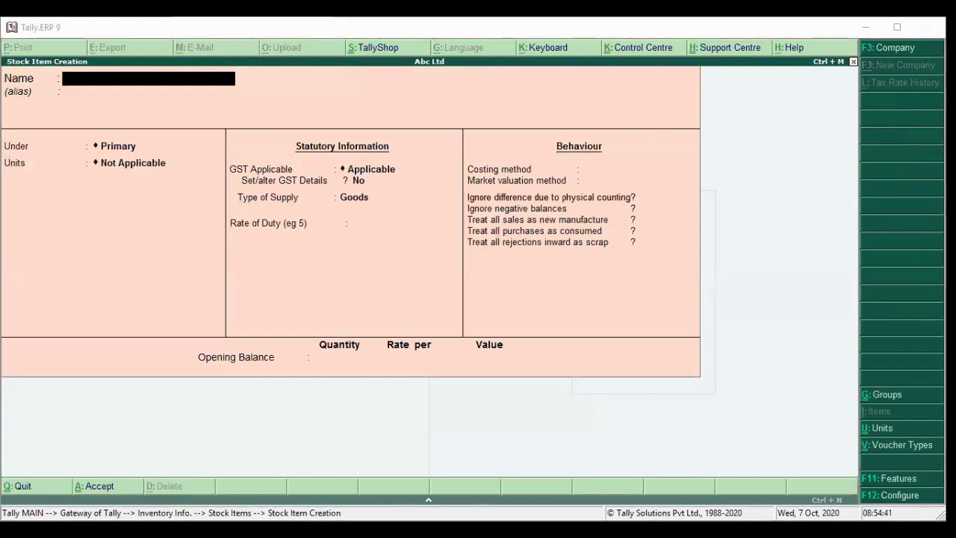
type("Pen")
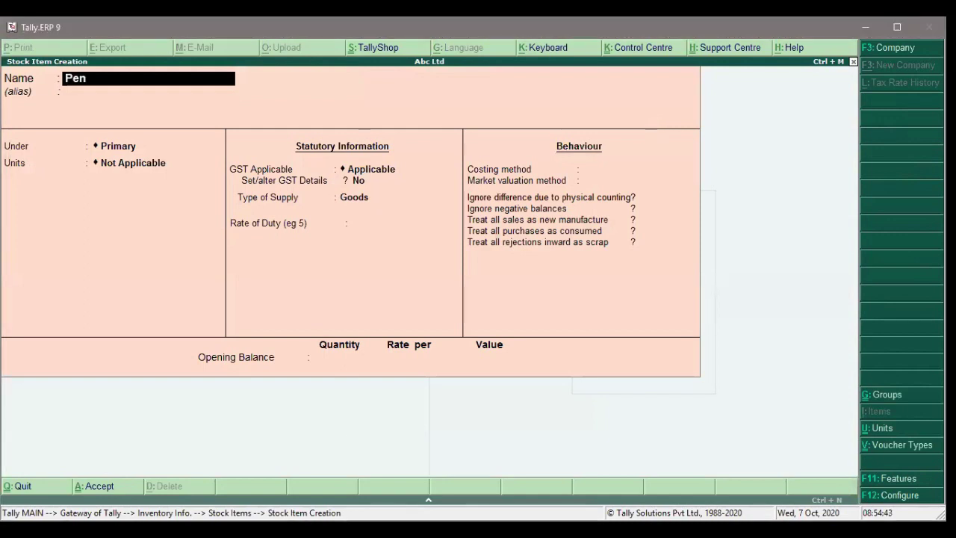
key("Return")
key("Return")
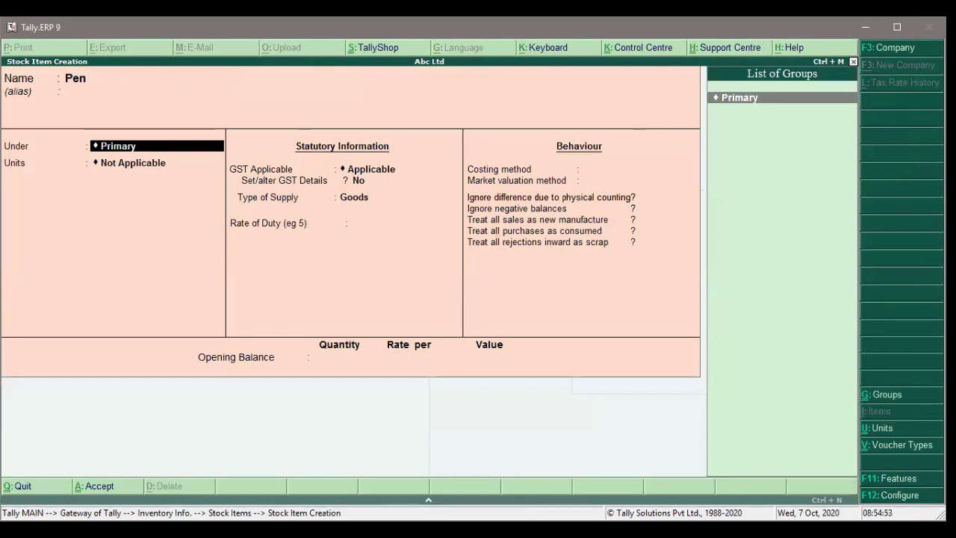
Place the Pen stock item under the Primary group and set its unit to nos.
key("alt+c")
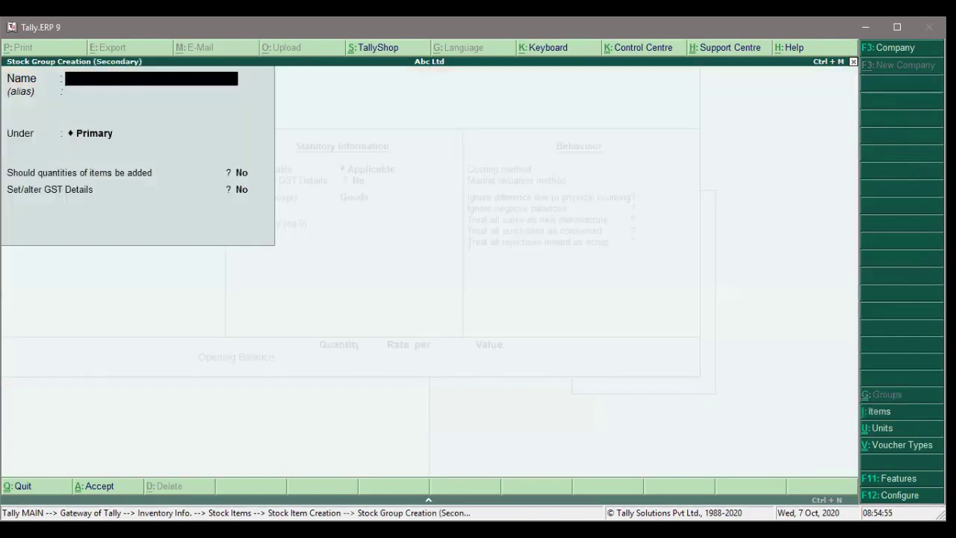
key("Escape")
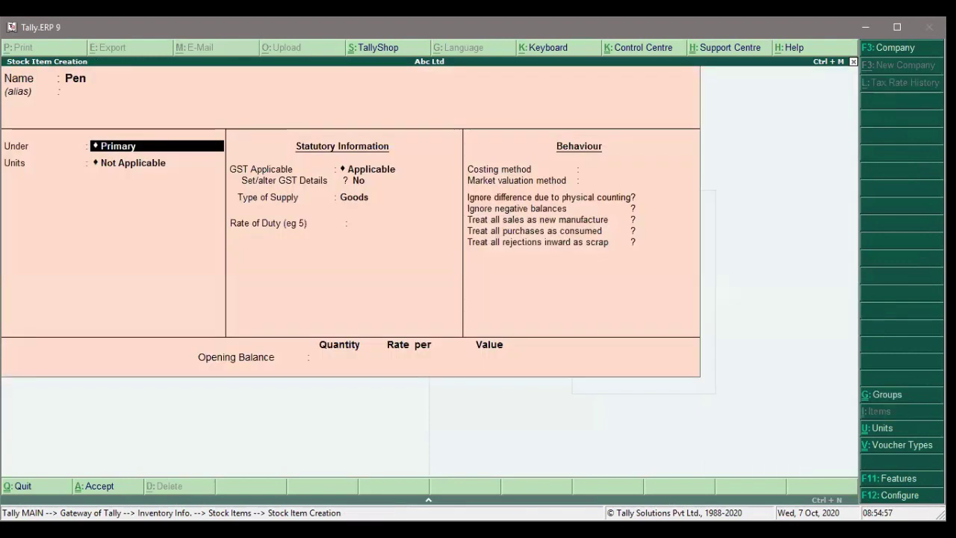
key("Return")
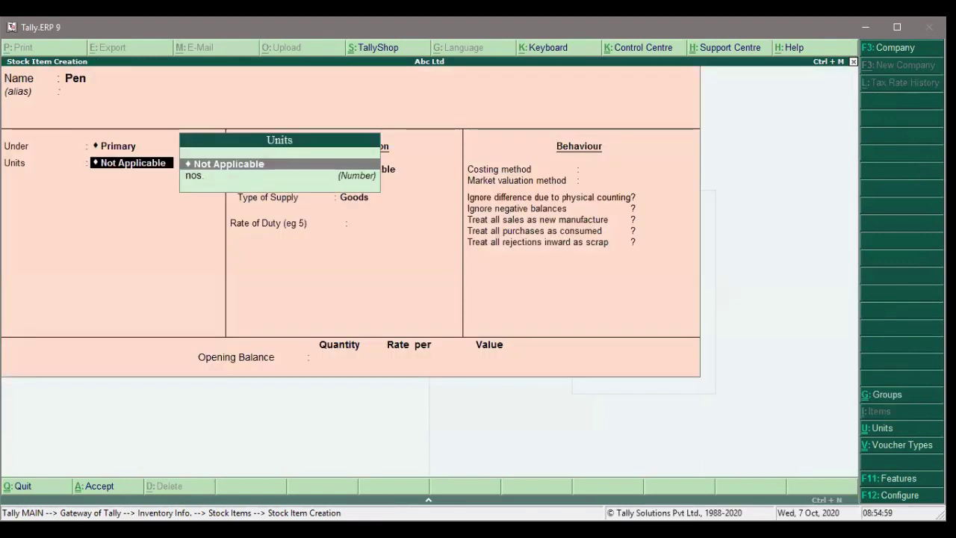
key("Down")
key("Return")
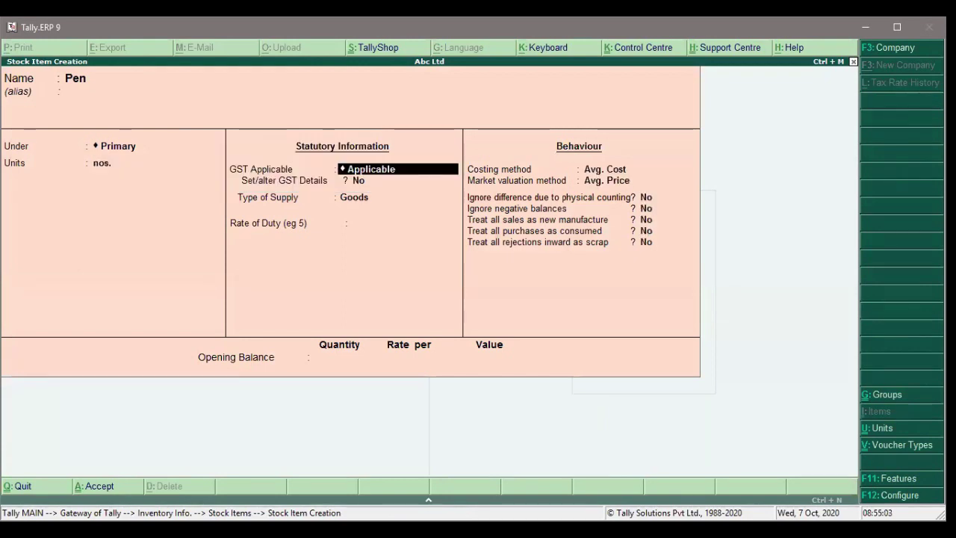
Set GST to Not Applicable for the Pen stock item.
key("Return")
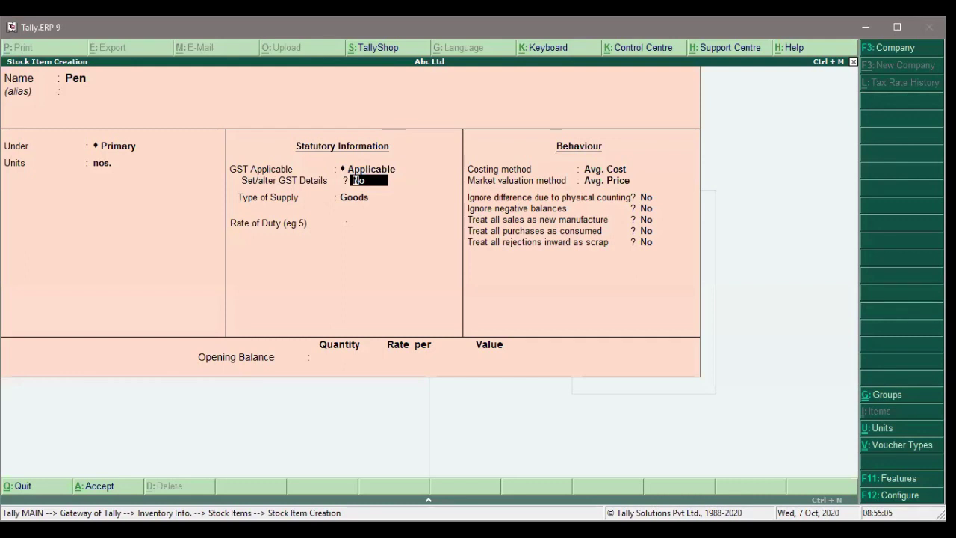
key("BackSpace")
key("Down")
key("Return")
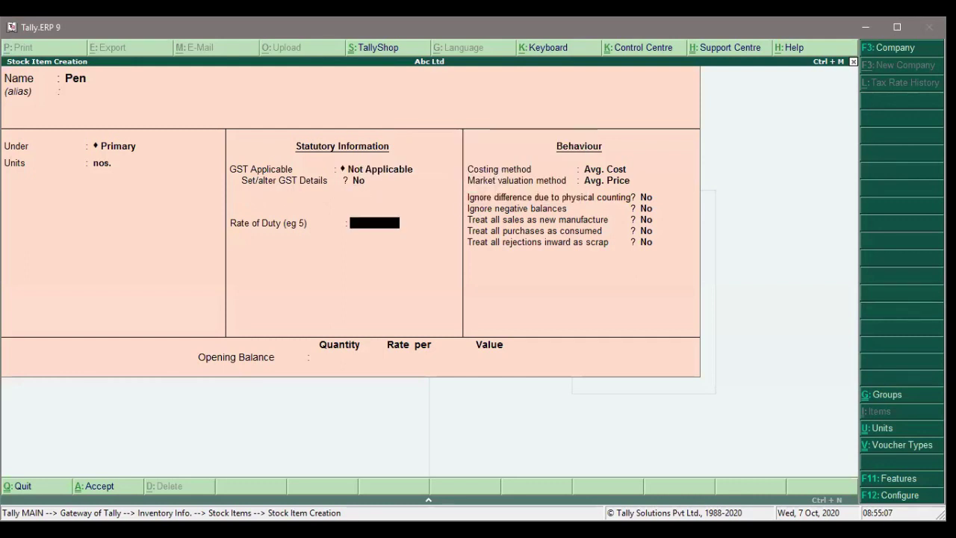
Save the Pen stock item with the default duty rate and behaviour settings, without an opening balance.
key("Return")
key("Return")
key("Return")
key("Return")
key("Return")
key("Return")
key("Return")
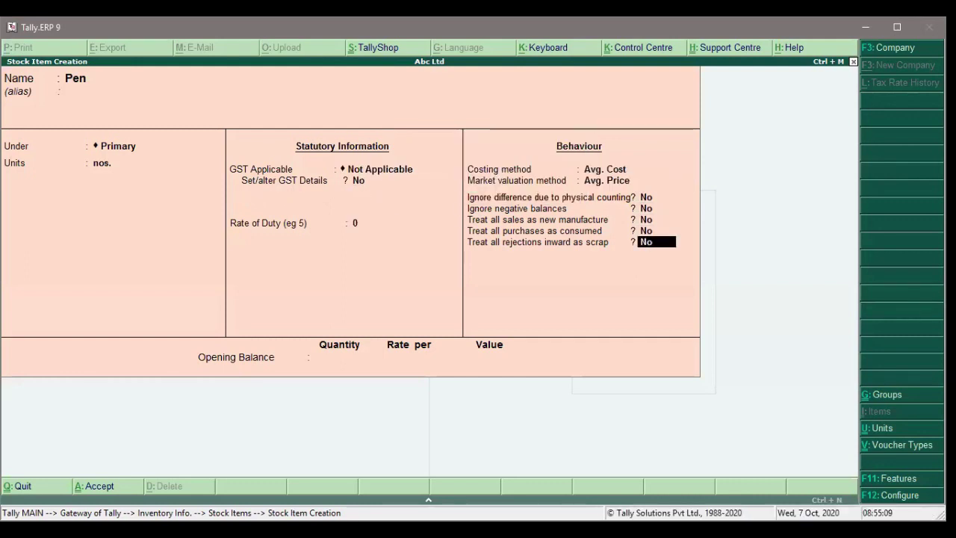
key("Return")
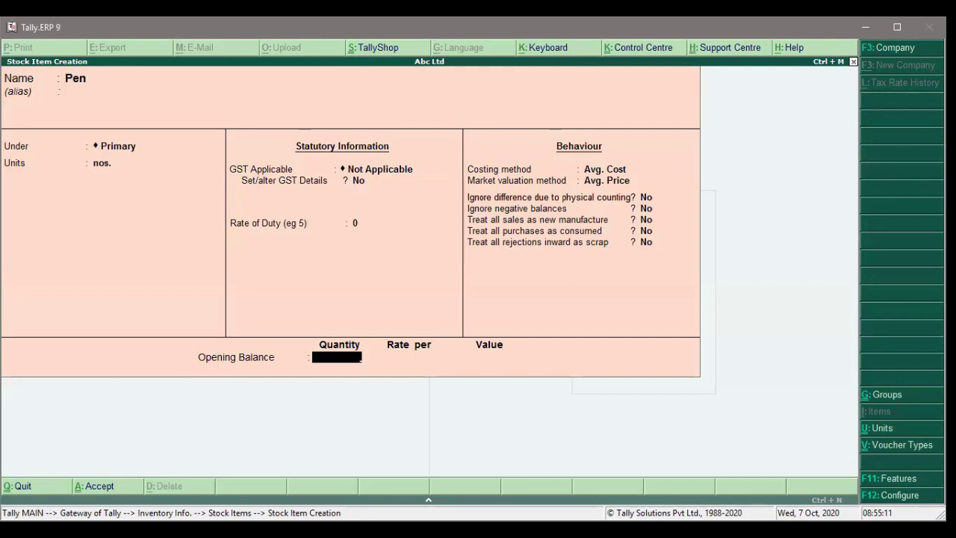
key("Return")
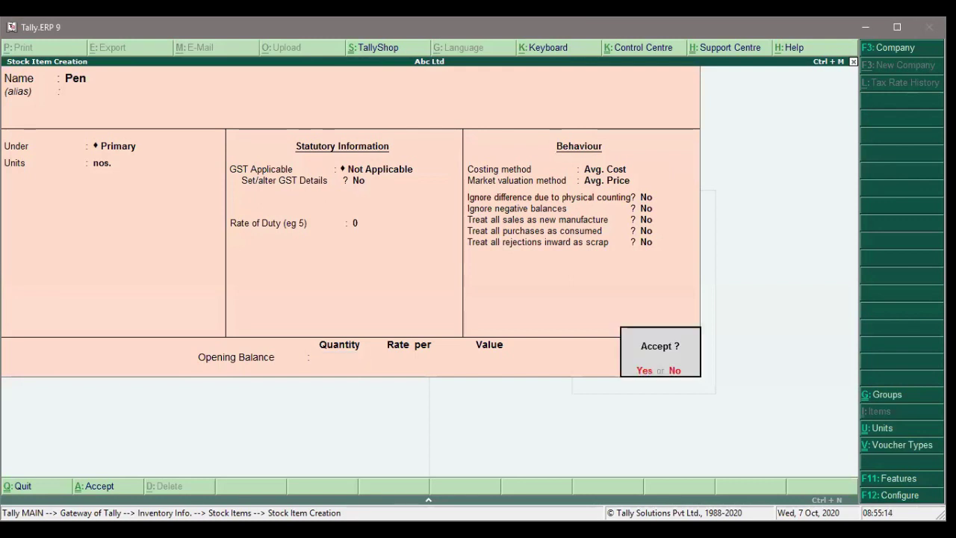
key("Return")
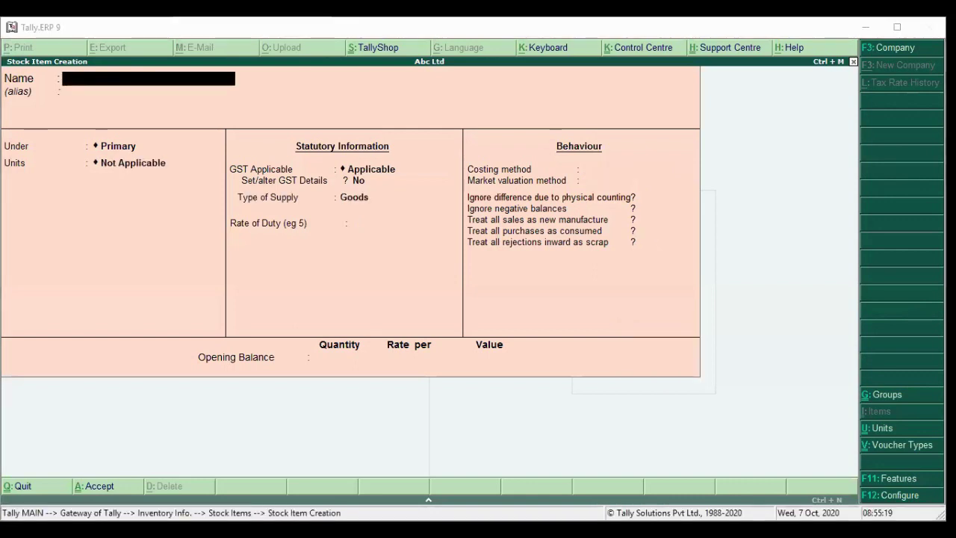
Enter a second stock item named Notebook under the Primary group, without an alias, and set its unit to nos.
type("No")
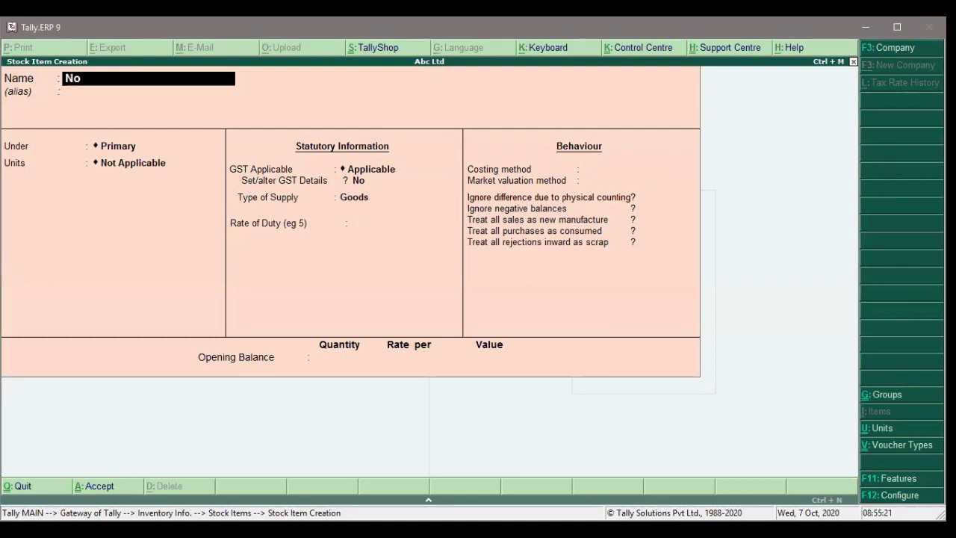
type("tebook")
key("Return")
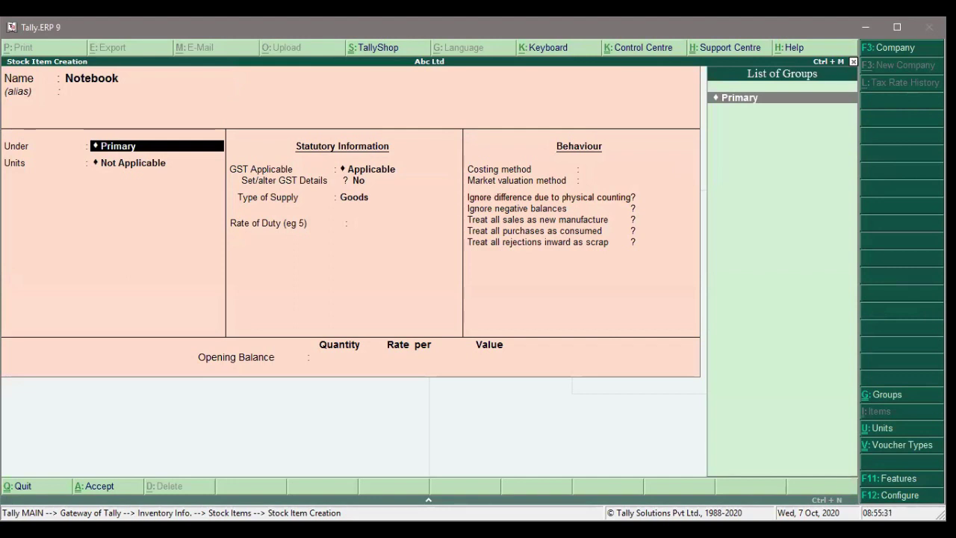
key("Return")
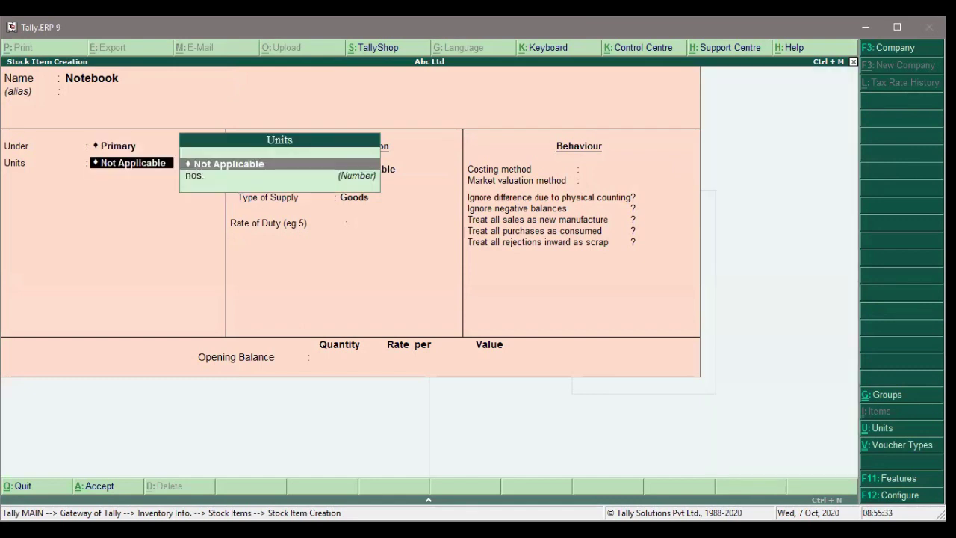
key("Down")
key("Return")
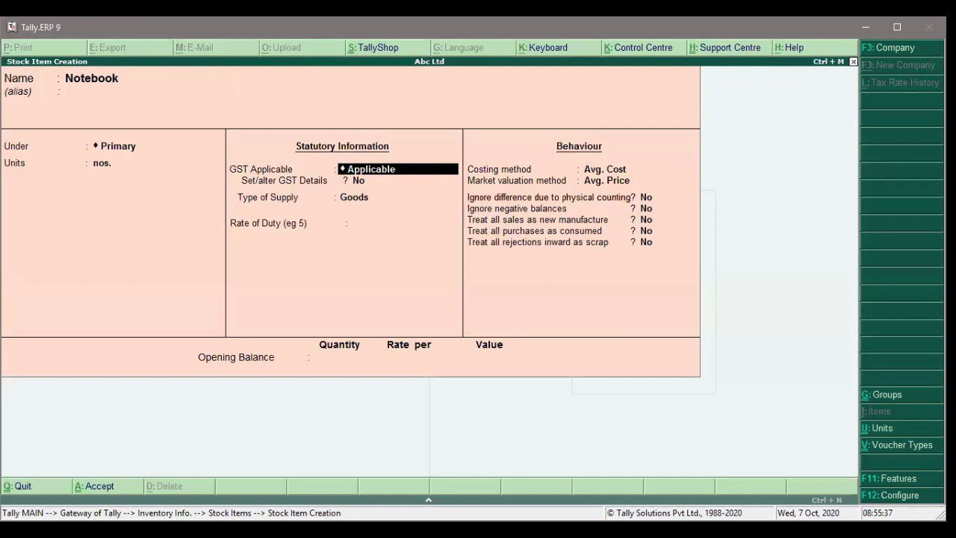
Set GST to Not Applicable for the Notebook stock item.
key("Return")
key("BackSpace")
key("Down")
key("Return")
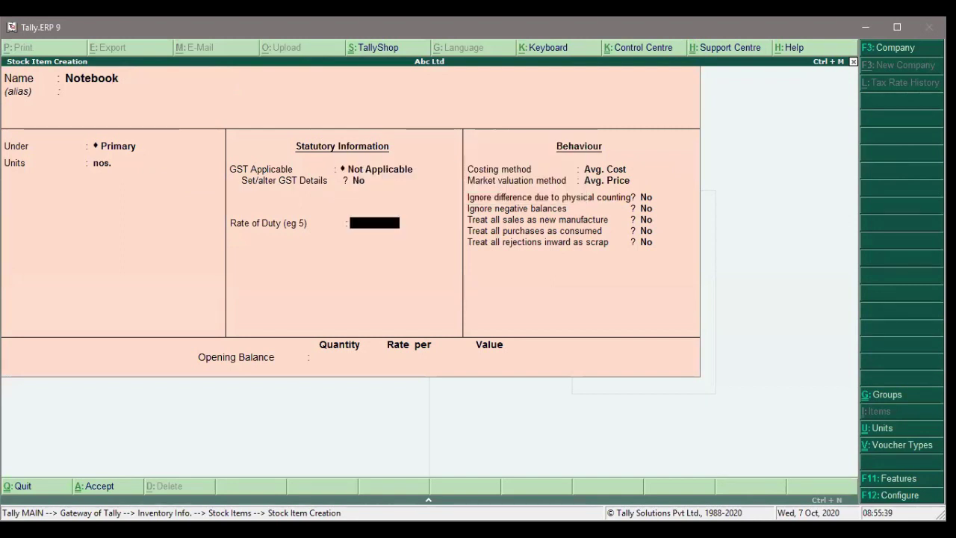
Save the Notebook stock item with default duty and behaviour settings and no opening balance, and return to the Gateway of Tally.
key("Return")
key("Return")
key("Return")
key("Return")
key("Return")
key("Return")
key("Return")
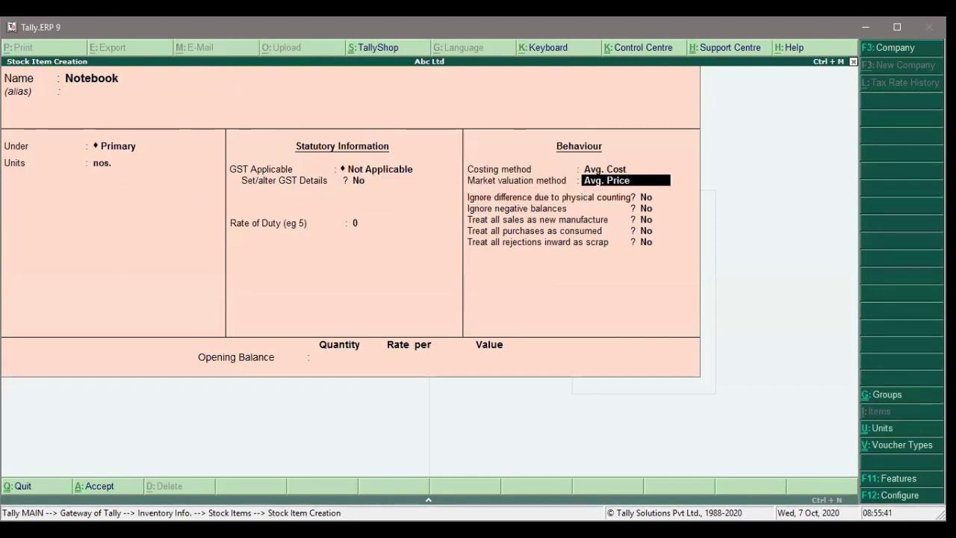
key("Return")
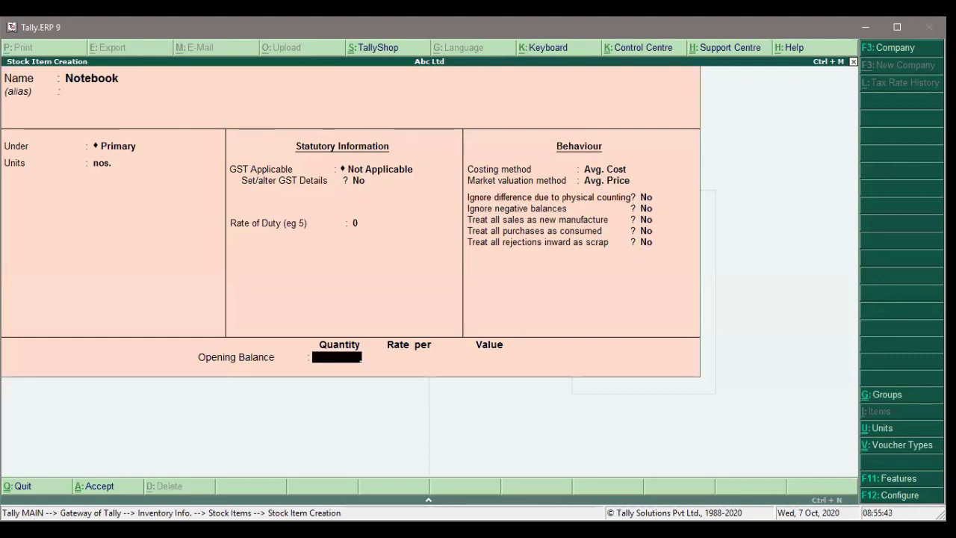
key("Return")
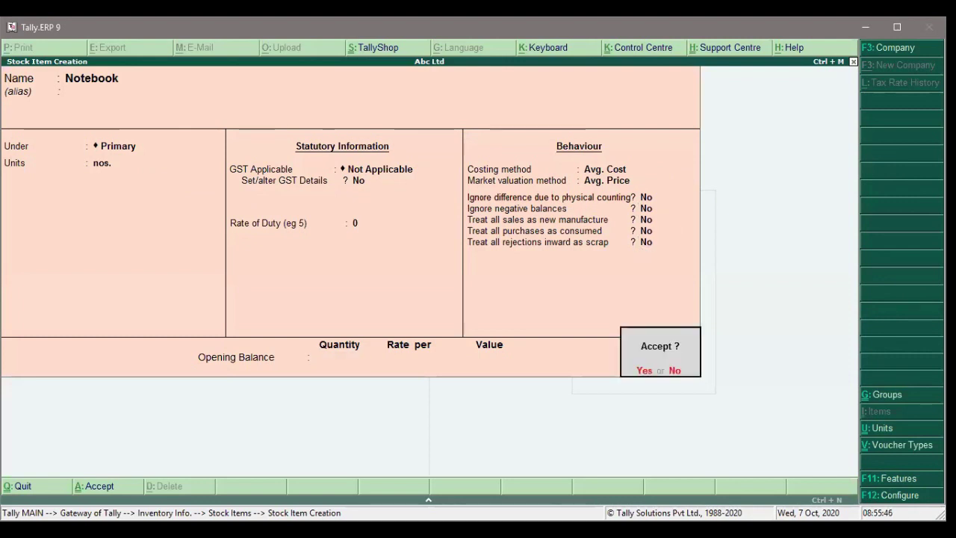
key("Return")
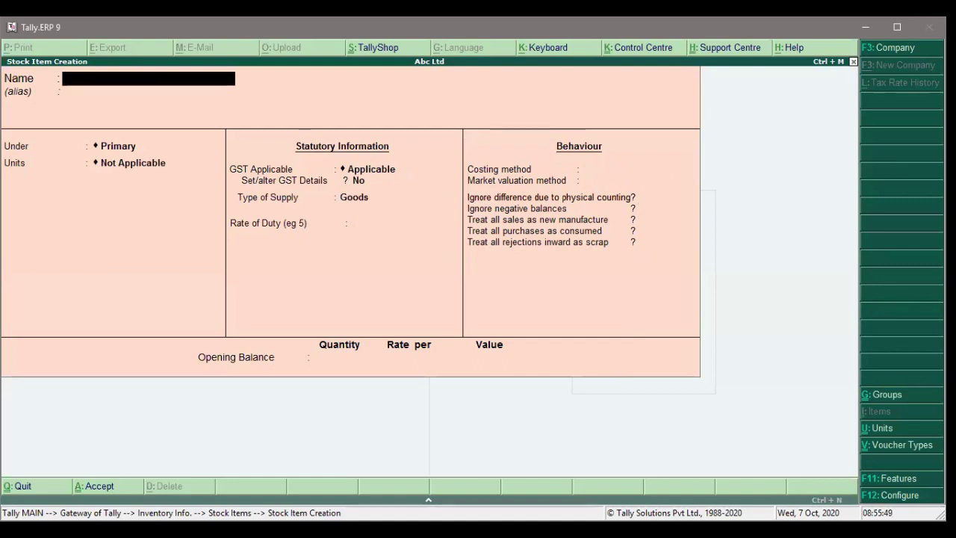
key("Escape")
key("Return")
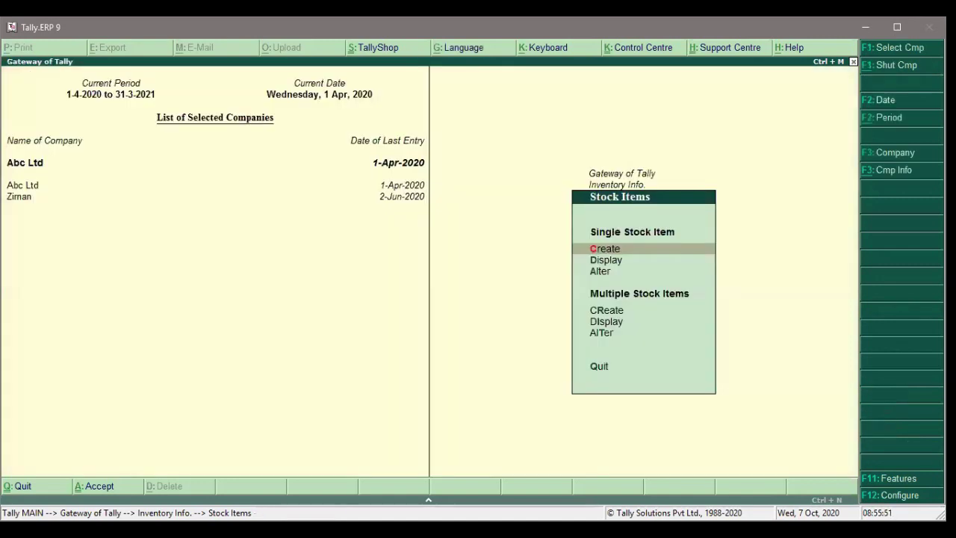
key("Escape")
key("Escape")
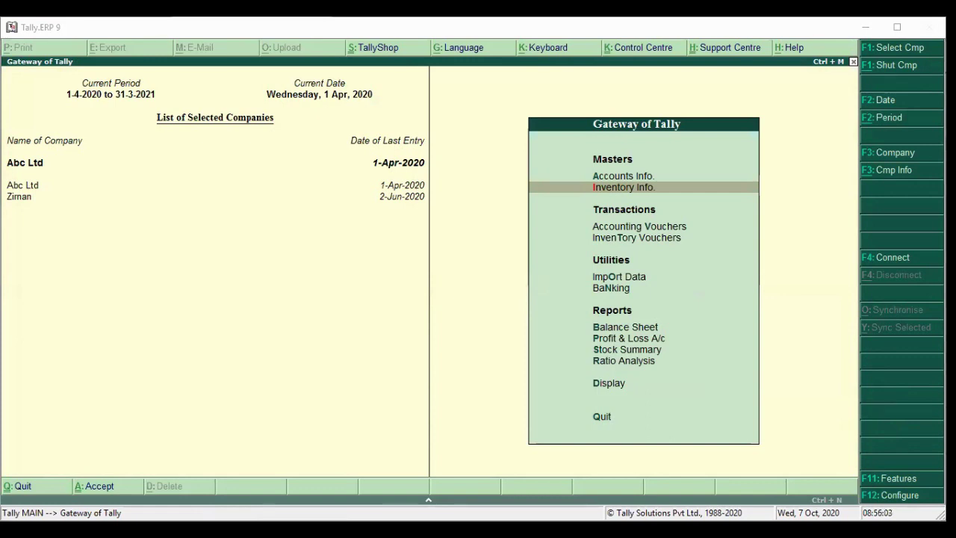
Start a new single ledger under Accounts Info. with the customer's name, without an alias.
left_click(714, 145)
key("Up")
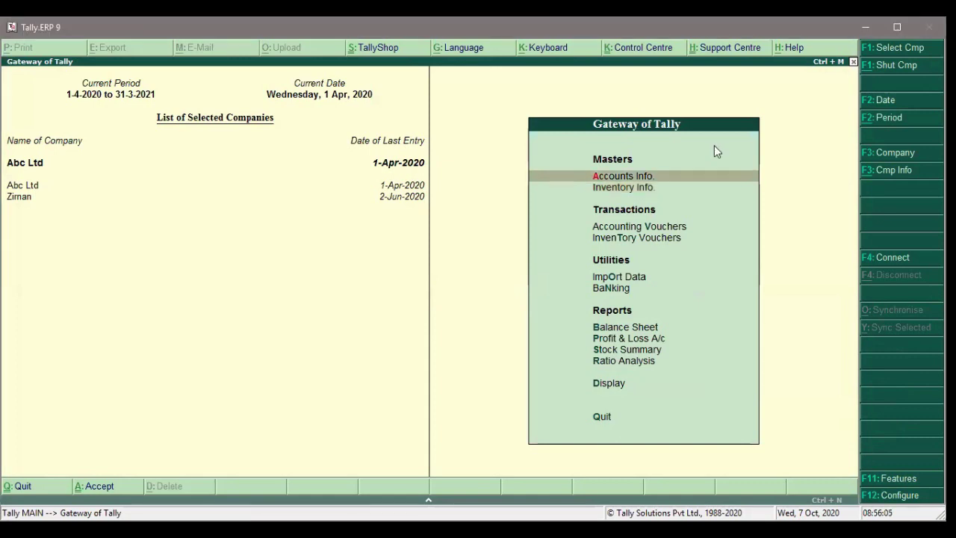
key("Return")
key("Down")
key("Return")
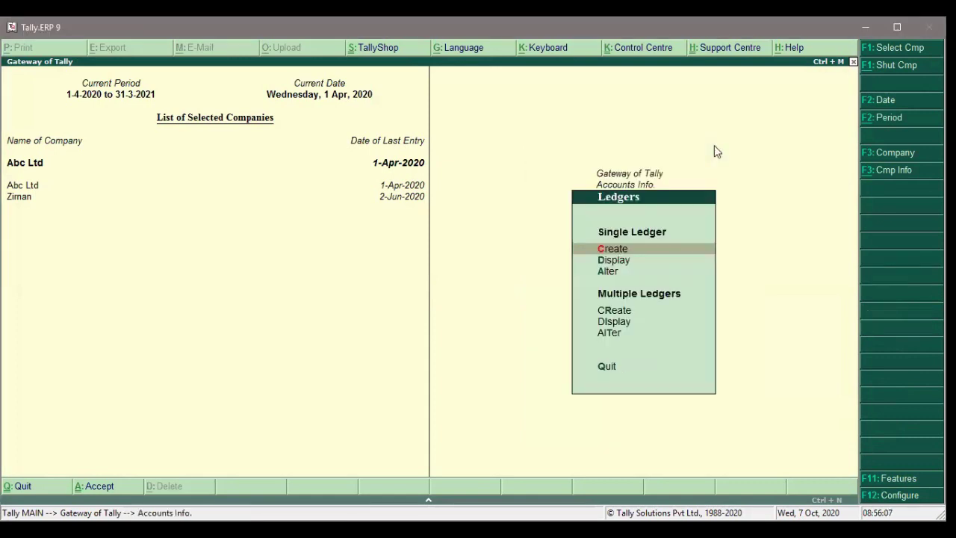
key("Return")
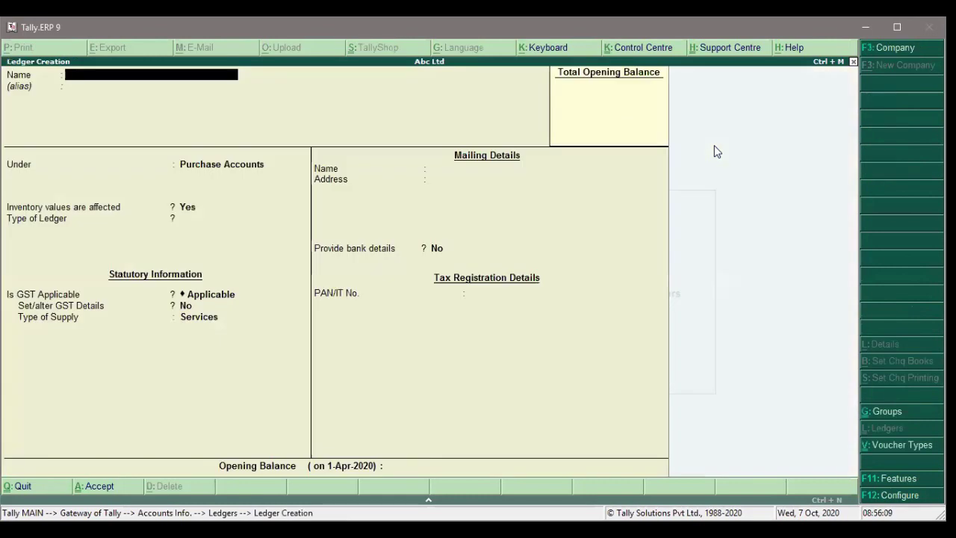
type("Samuel")
key("Return")
key("Return")
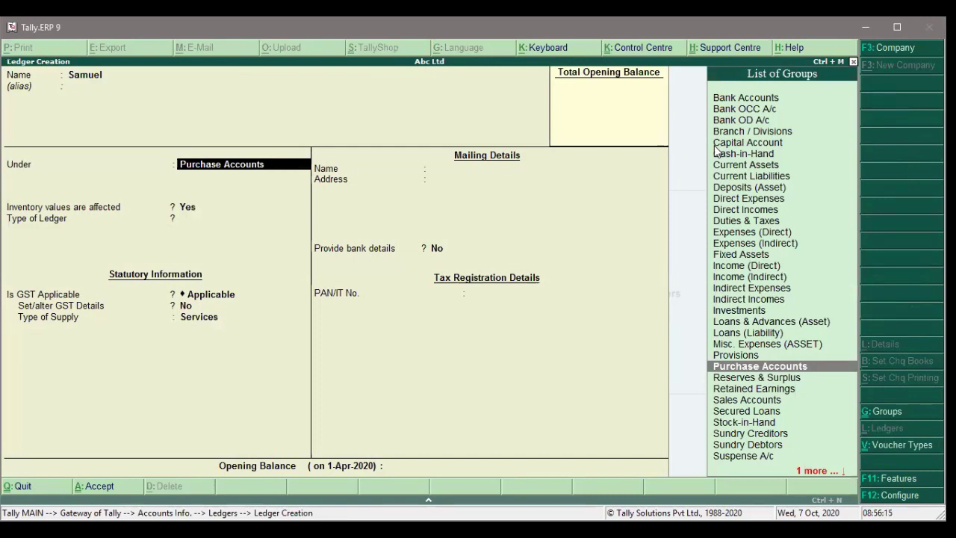
Place the customer ledger under Sundry Debtors and keep India and Mizoram in its mailing details, leaving the address blank.
type("Sund")
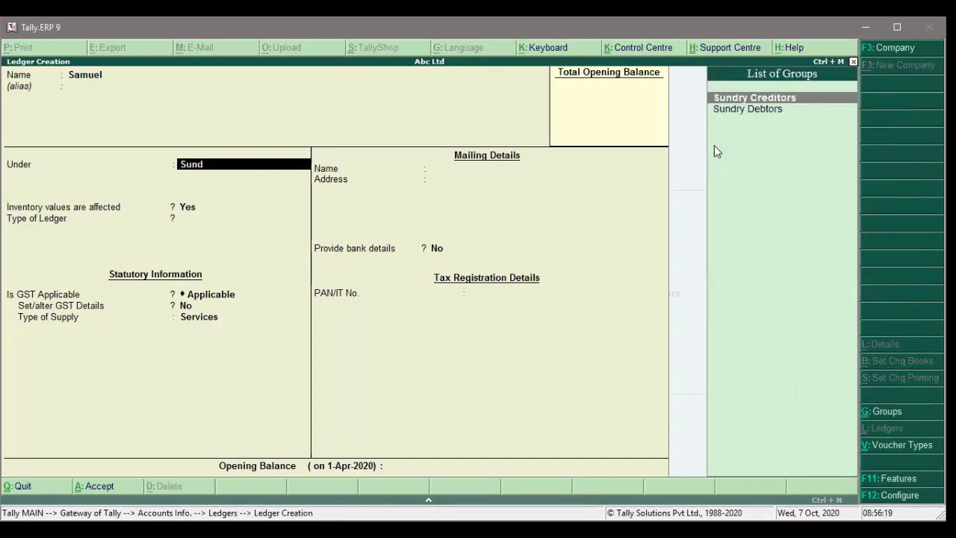
key("Down")
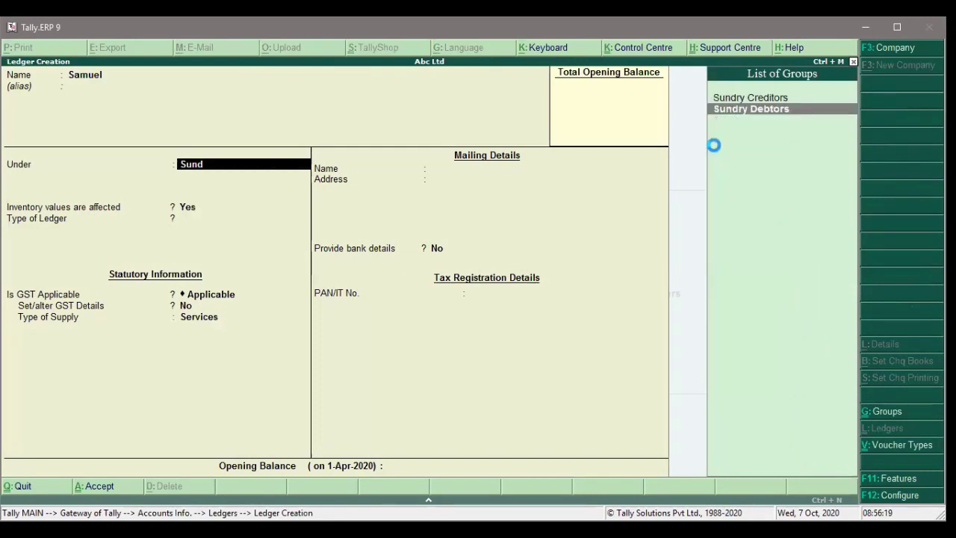
key("Return")
key("Return")
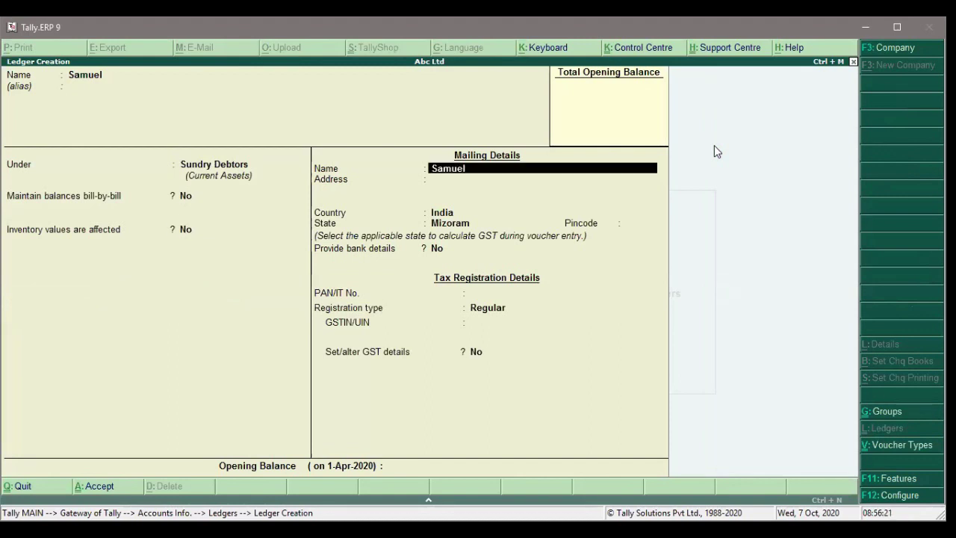
key("Return")
key("Return")
key("Return")
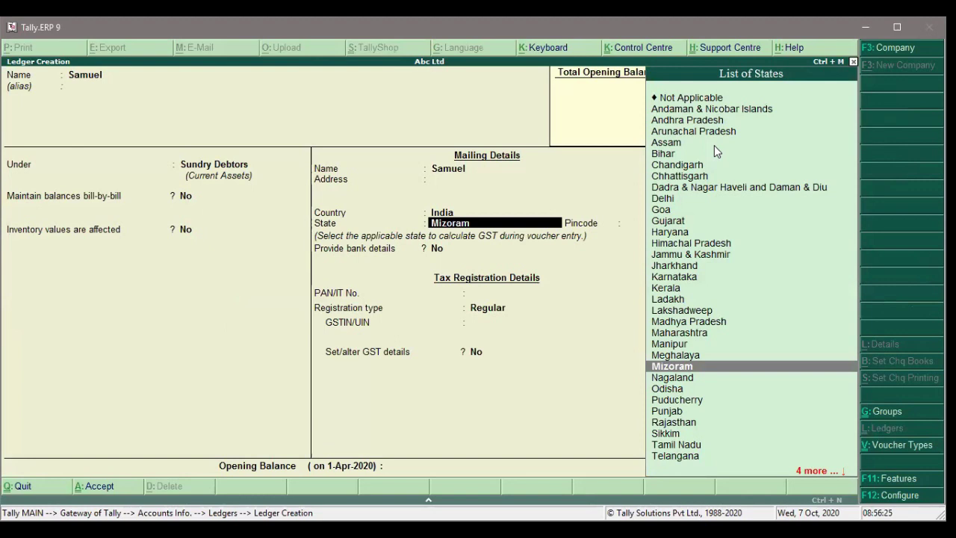
key("Return")
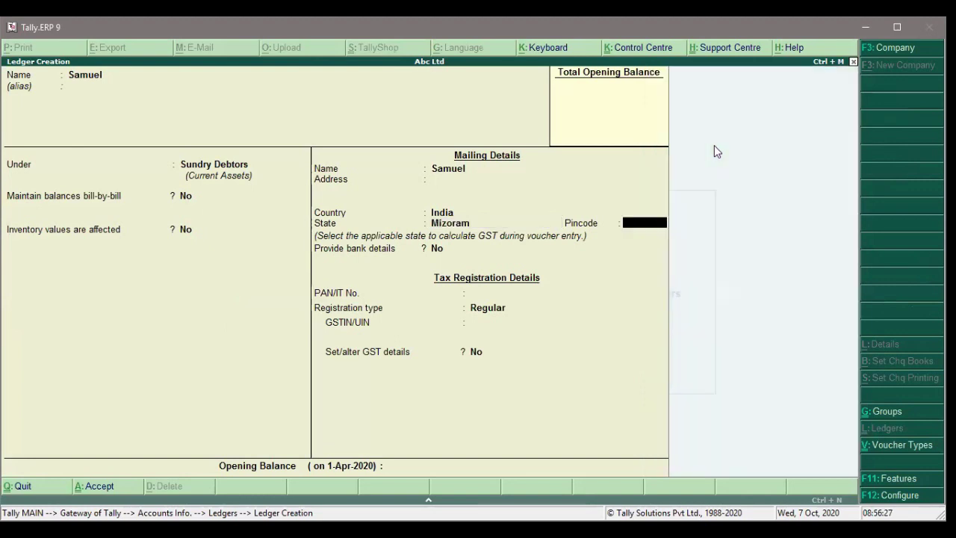
Set the customer ledger's registration type to Unregistered and save the ledger without pincode, bank or PAN details.
key("Return")
key("Return")
key("Return")
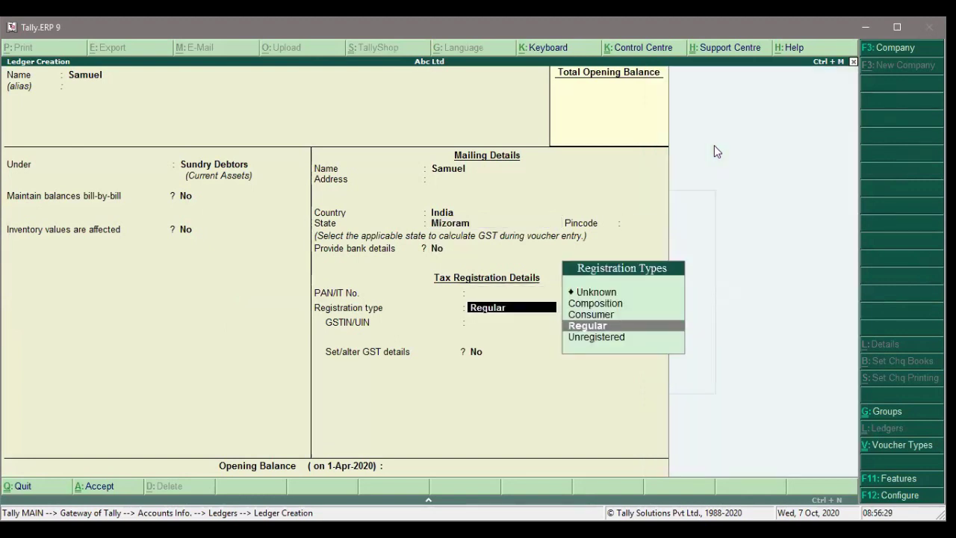
key("Down")
key("Return")
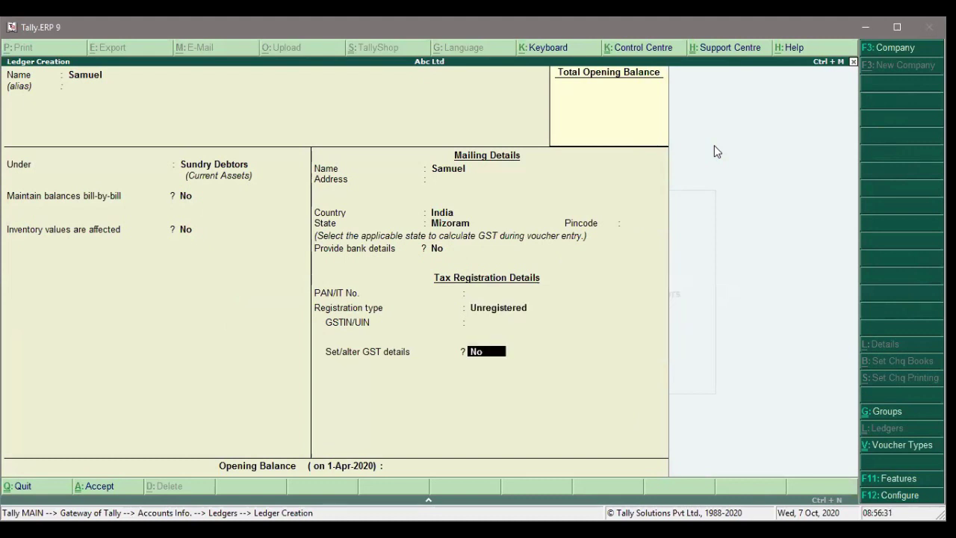
key("Return")
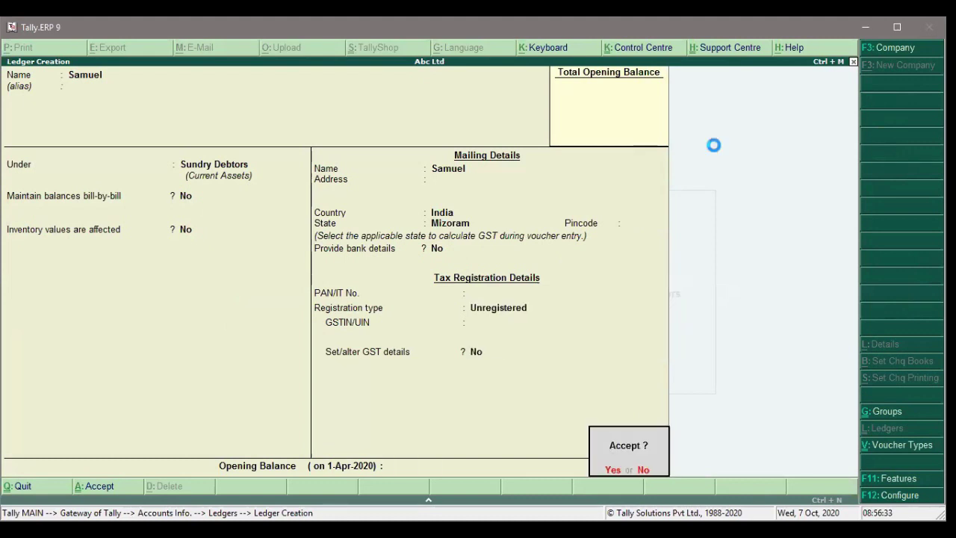
key("Return")
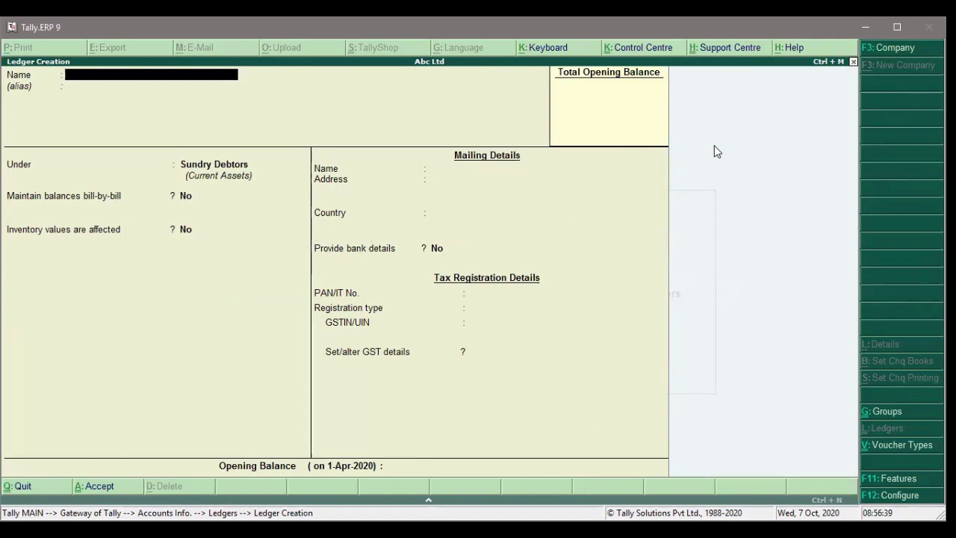
Enter a new ledger named Sales A/c, without an alias, under the Sales Accounts group.
type("Sales a/c")
key("Return")
key("Return")
type("Sa")
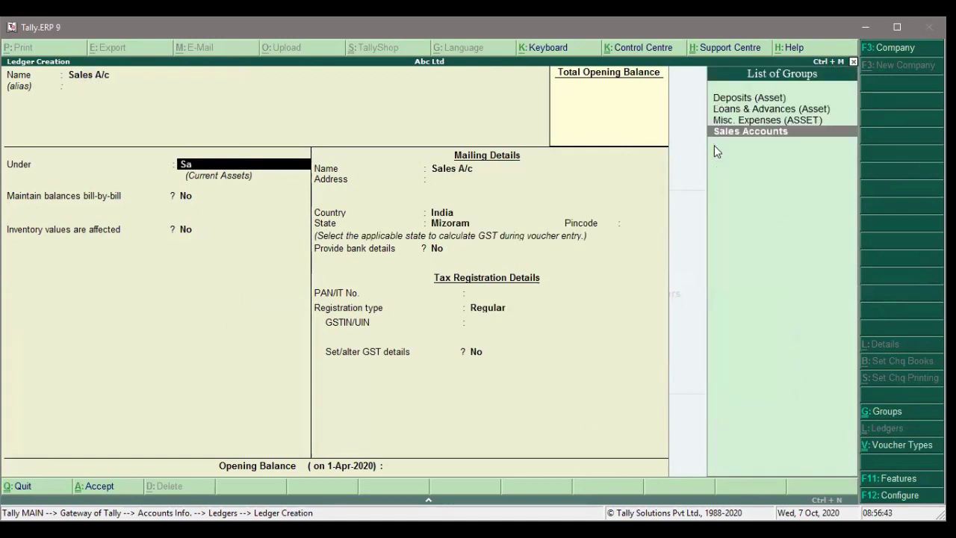
type("l")
key("Return")
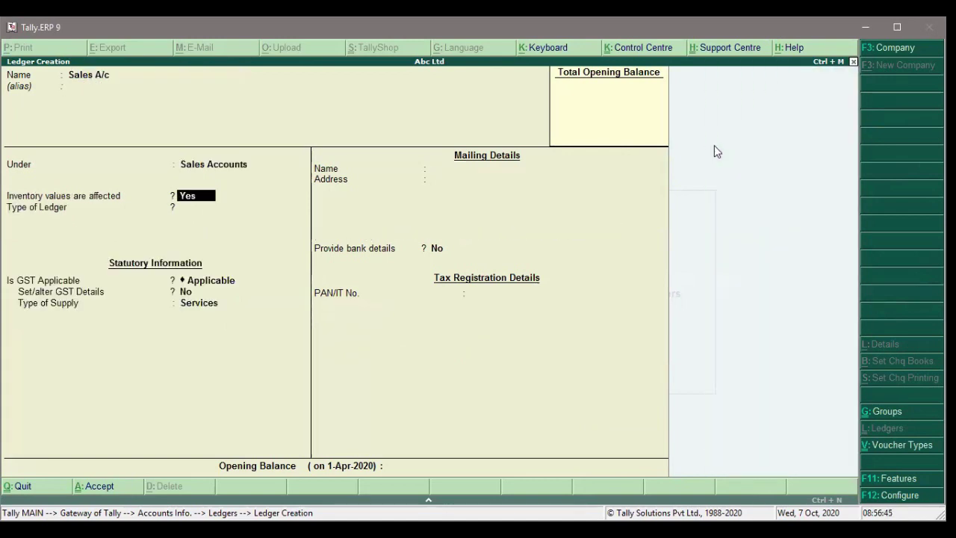
Keep inventory values affected and the ledger type Not Applicable for Sales A/c, and set its GST applicability to Not Applicable.
key("Return")
key("Return")
key("Return")
key("Return")
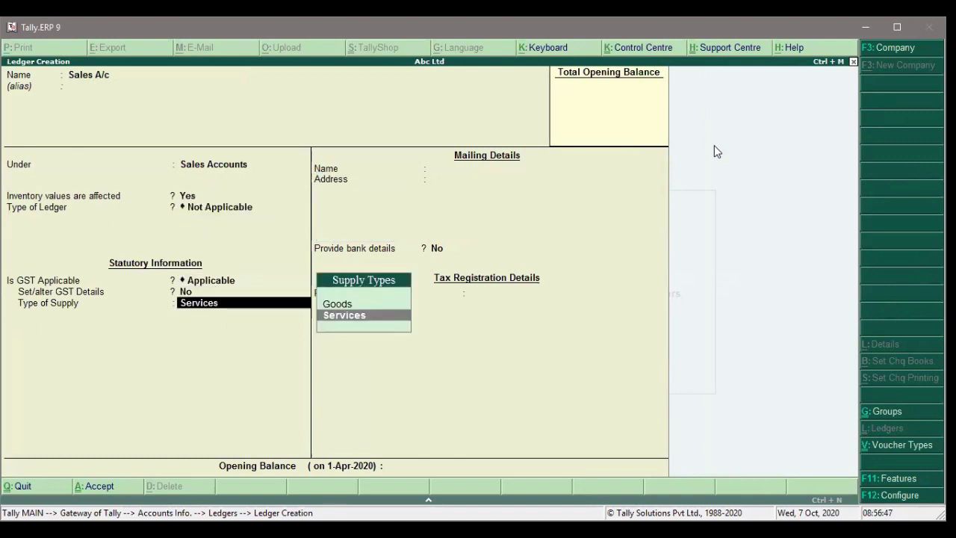
key("BackSpace")
key("BackSpace")
key("Down")
key("Down")
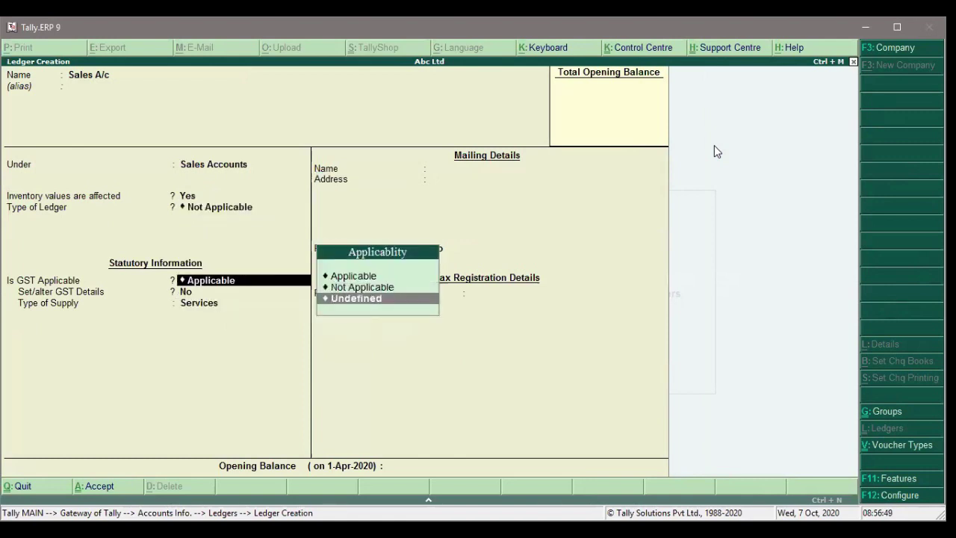
key("Up")
key("Return")
Save the Sales A/c ledger with assessable value calculation Not Applicable, and return to the Gateway of Tally.
key("Return")
key("Return")
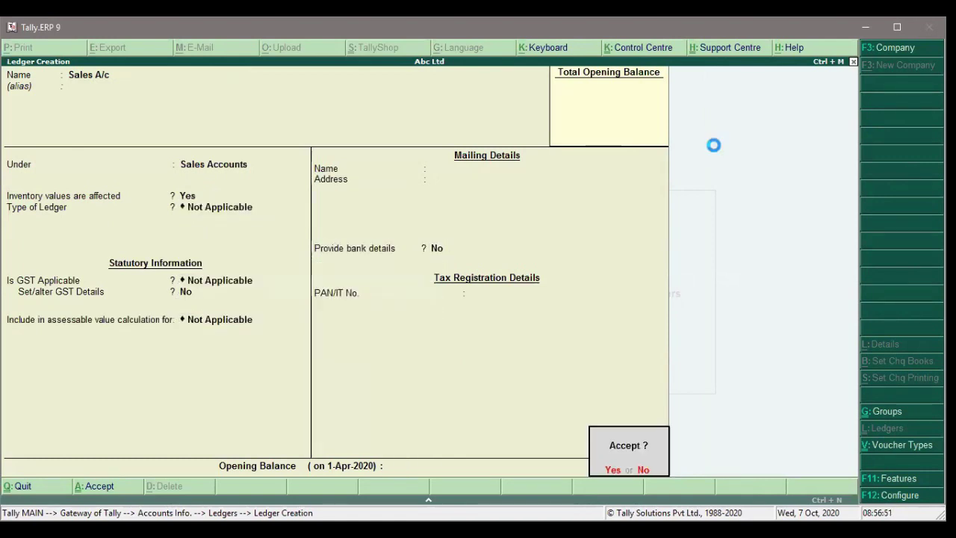
key("Return")
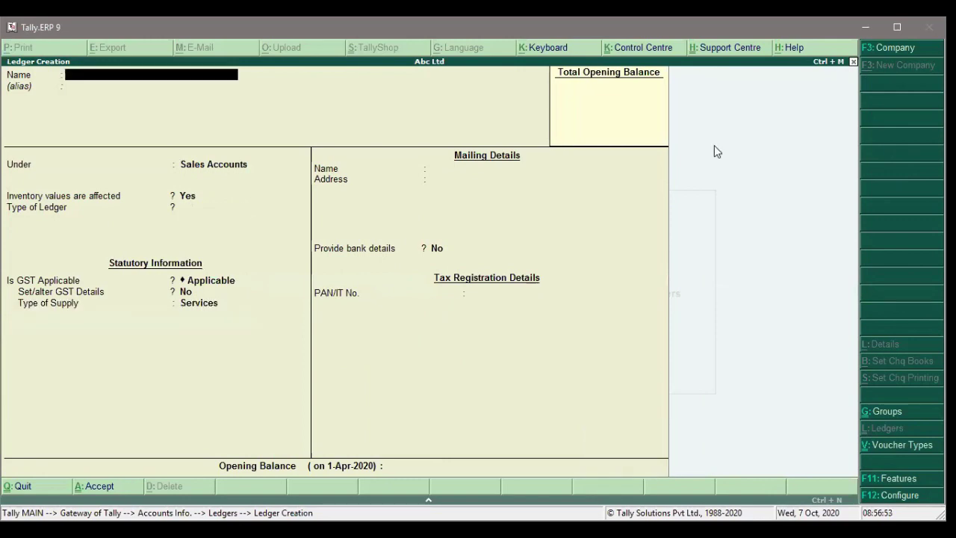
key("Escape")
key("Return")
key("Escape")
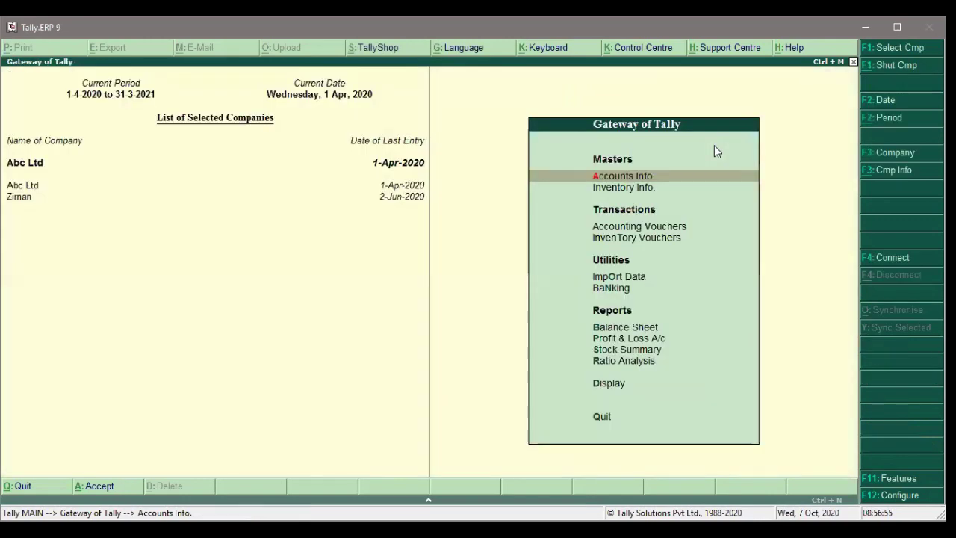
Open accounting voucher creation and start a new Purchase voucher dated 1-Apr-2020.
key("Escape")
key("Escape")
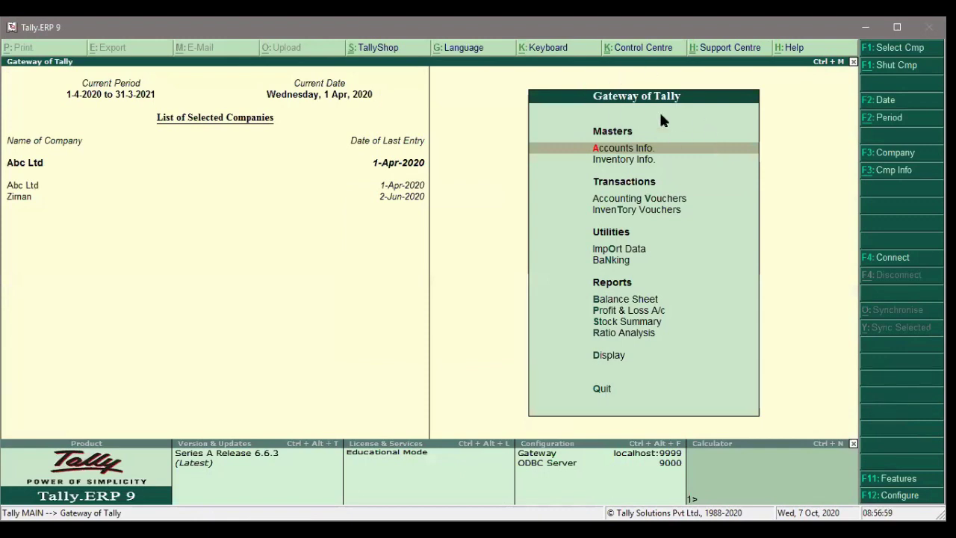
key("Down")
key("Down")
key("Down")
key("Up")
key("Return")
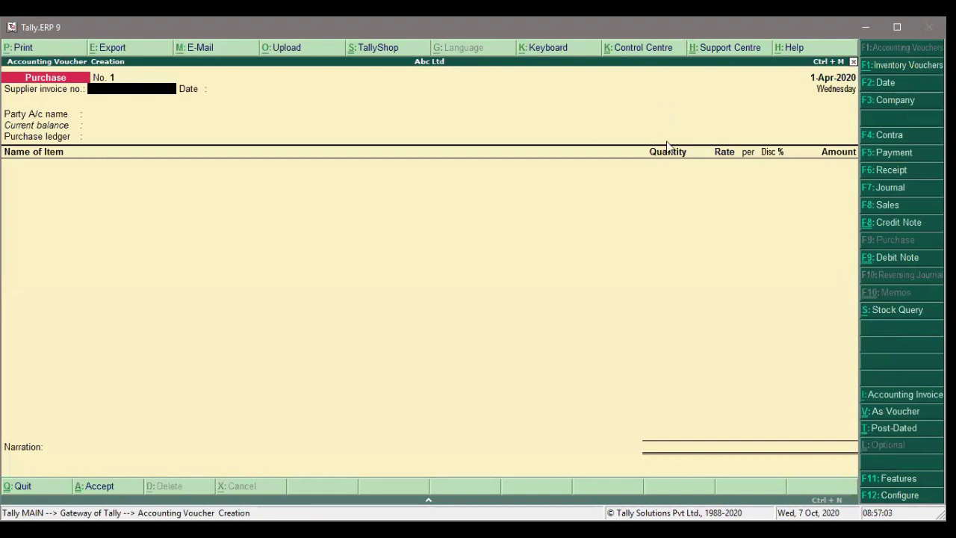
left_click(896, 222)
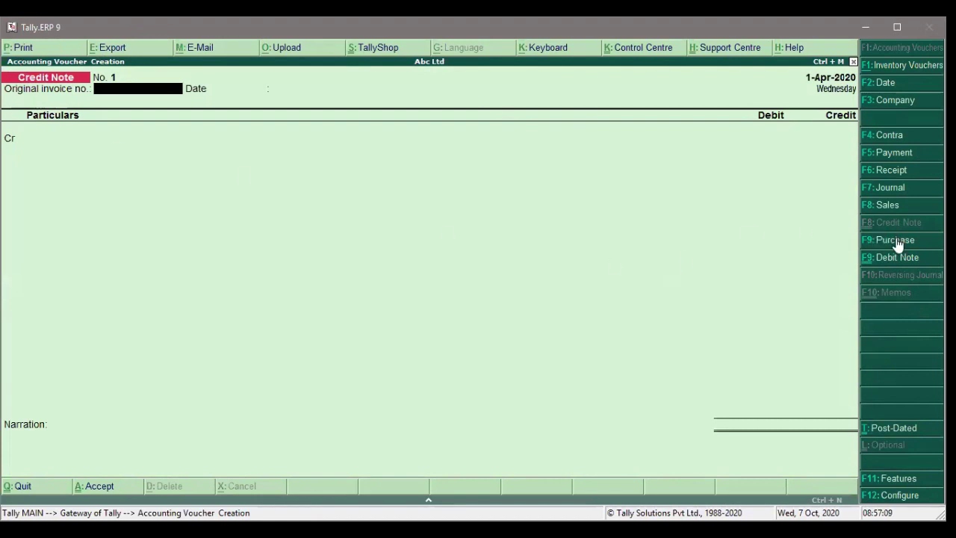
key("F9")
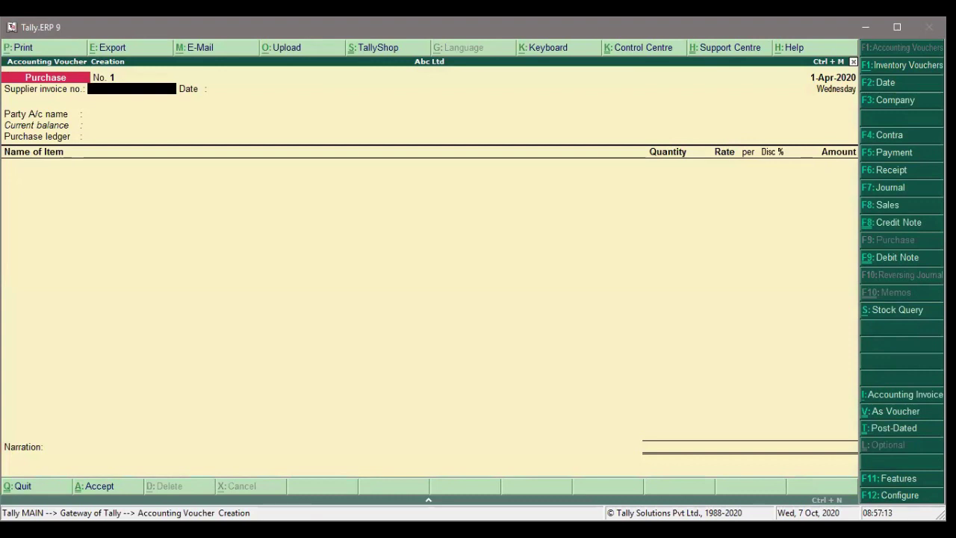
Choose Cash as the purchase's party account without a supplier invoice number, and add a new receipt note number 1.
key("Return")
key("Return")
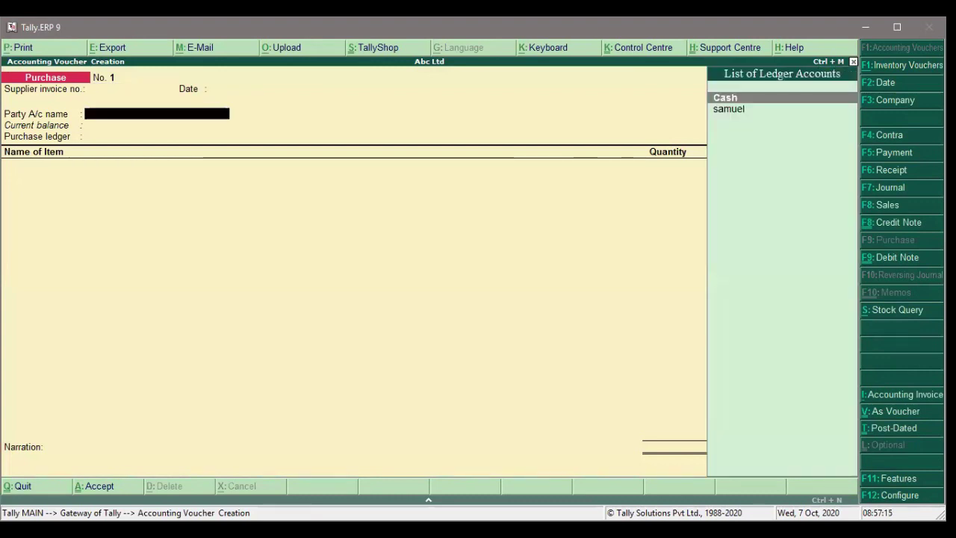
key("Return")
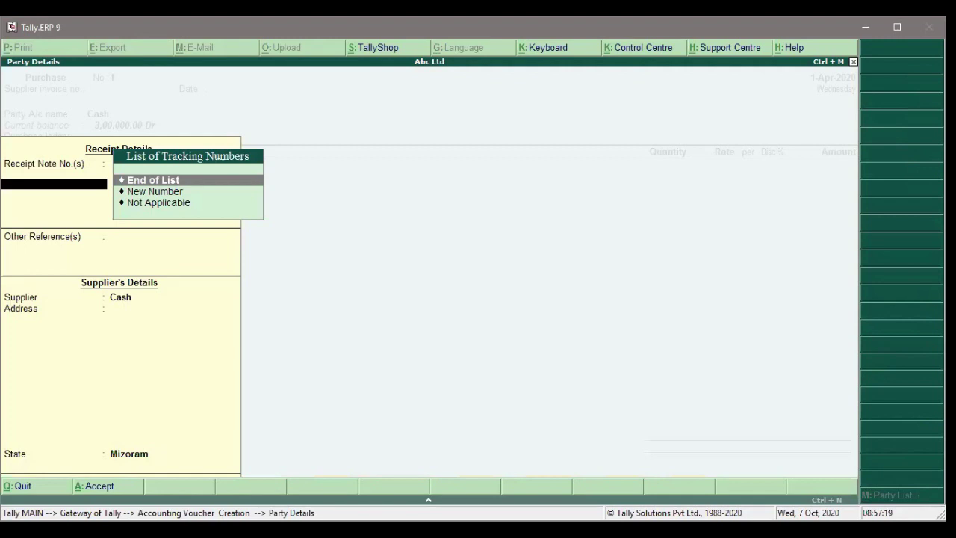
key("Down")
key("Return")
type("1")
key("Return")
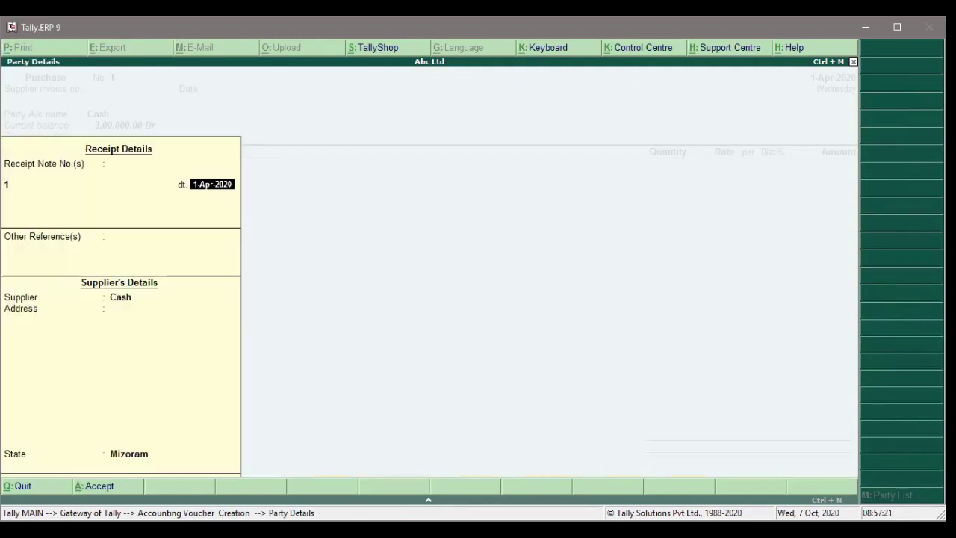
Accept the Cash supplier details with receipt note date 1-Apr-2020 and state Mizoram, and select Purchase A/c as the purchase ledger.
key("Return")
key("Return")
key("Return")
key("Return")
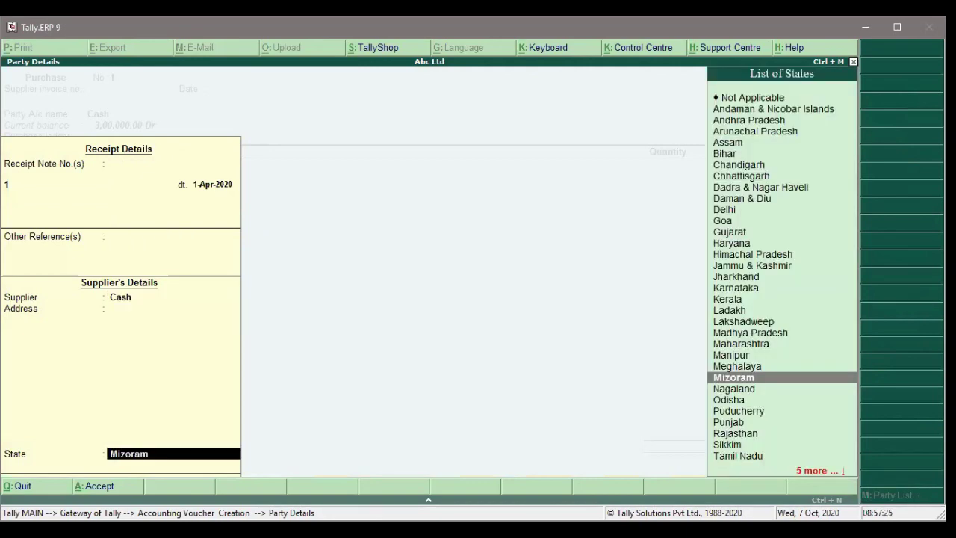
key("Return")
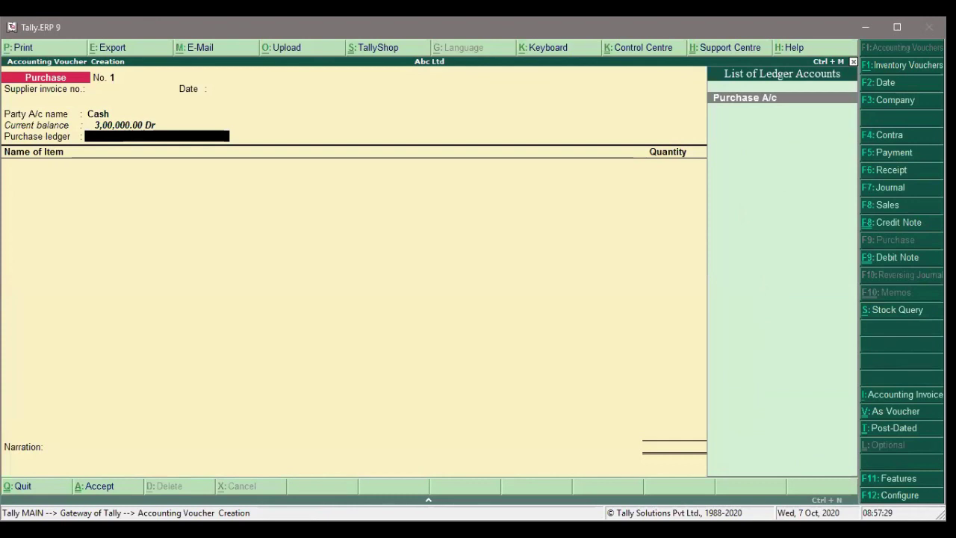
key("Return")
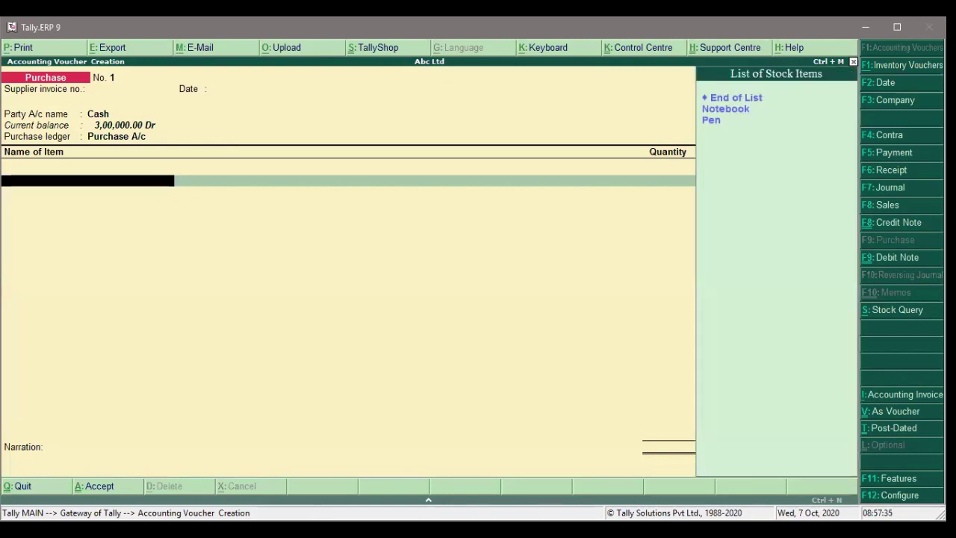
Add the Pen stock item to the purchase with its tracking number set to Not Applicable.
key("Down")
key("Down")
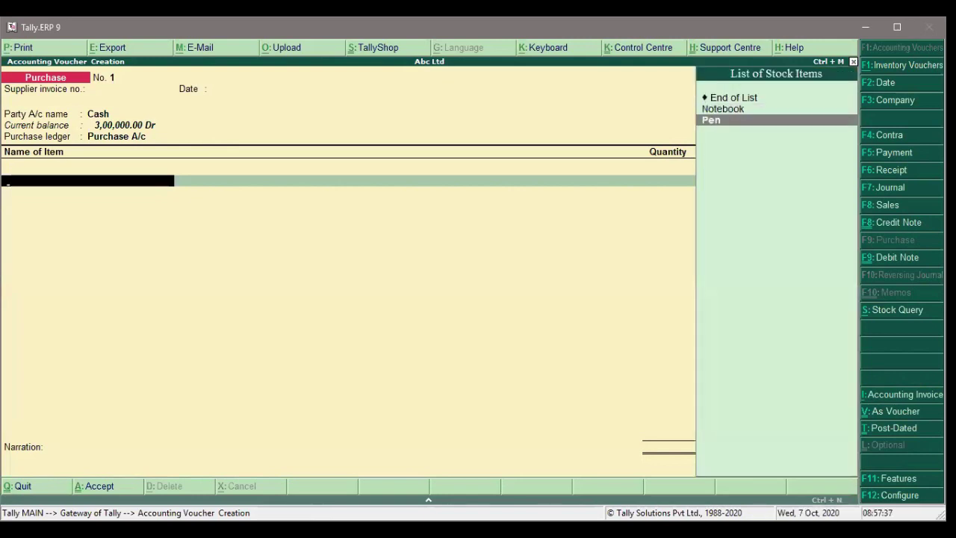
key("Return")
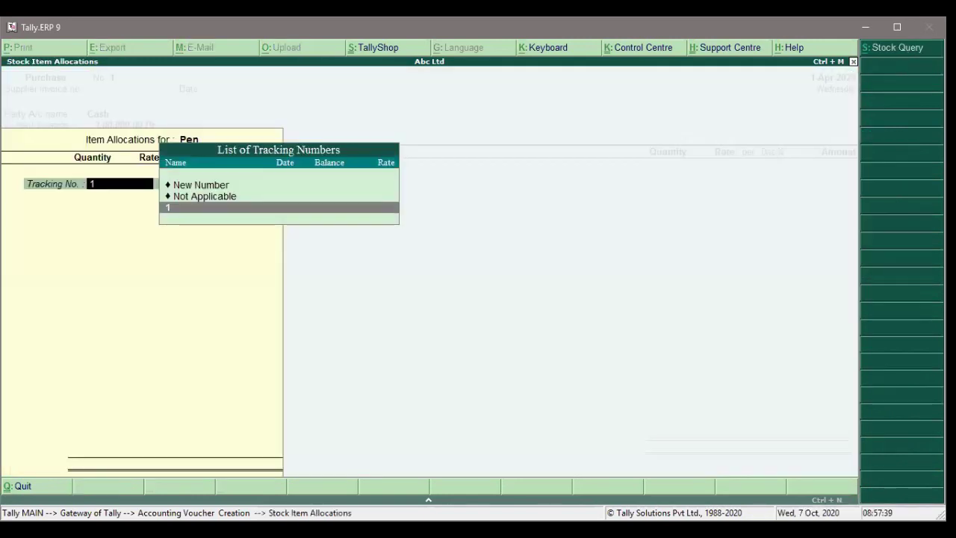
key("Down")
key("Down")
key("Down")
key("Up")
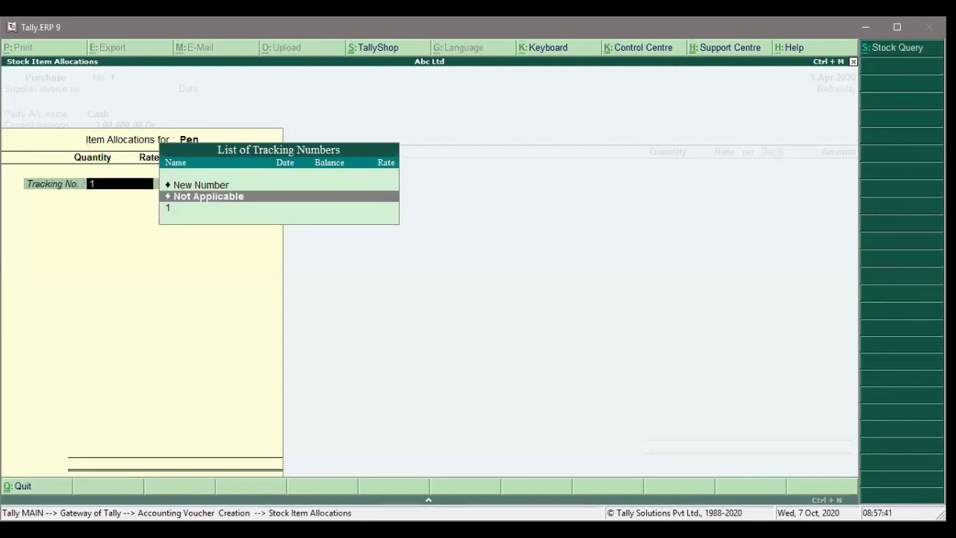
key("Return")
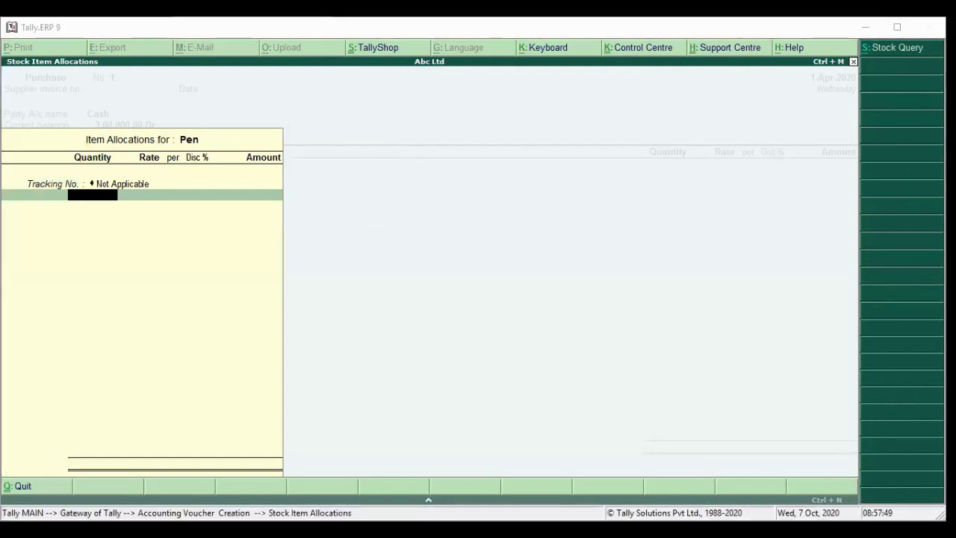
Allocate 200 nos. of Pen at a rate of 10 per nos. without discount, and accept the item line.
type("200")
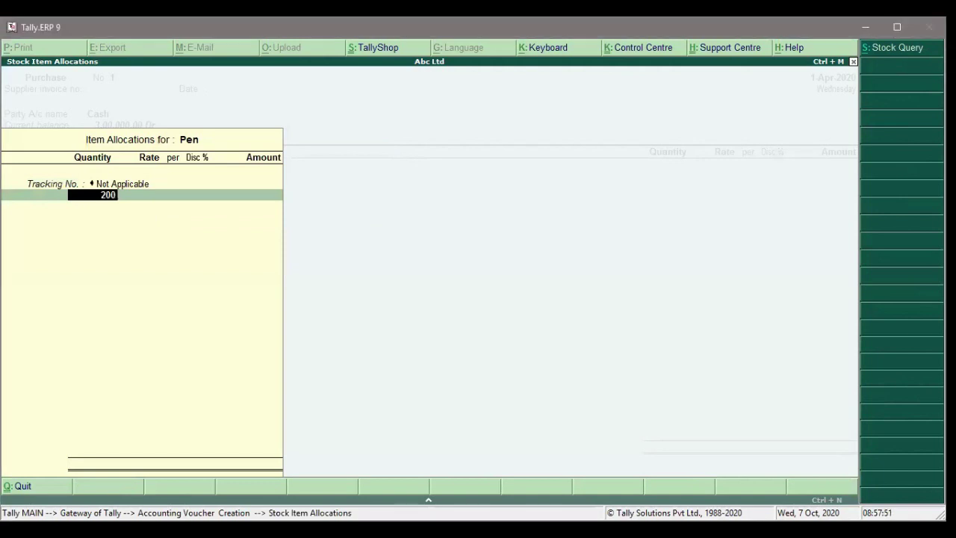
key("Return")
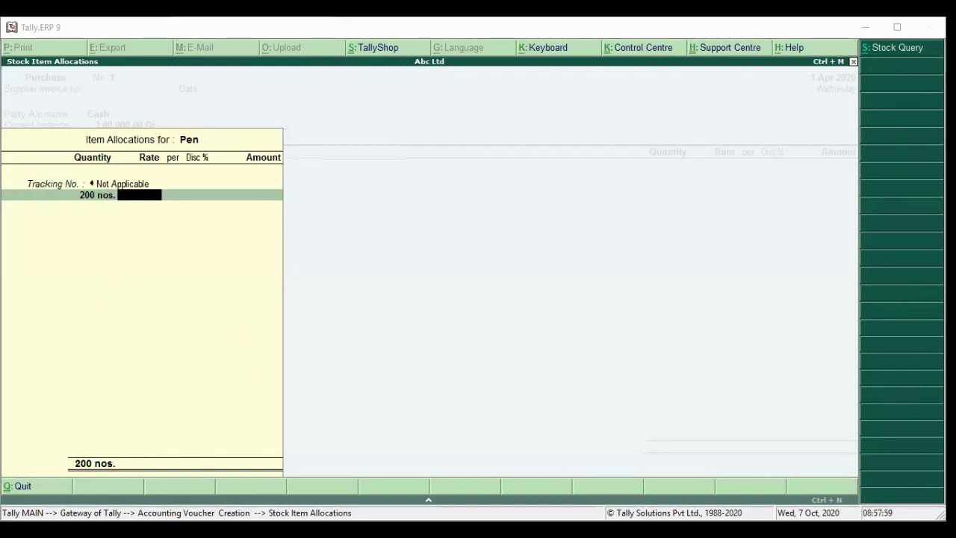
type("10")
key("Return")
key("Return")
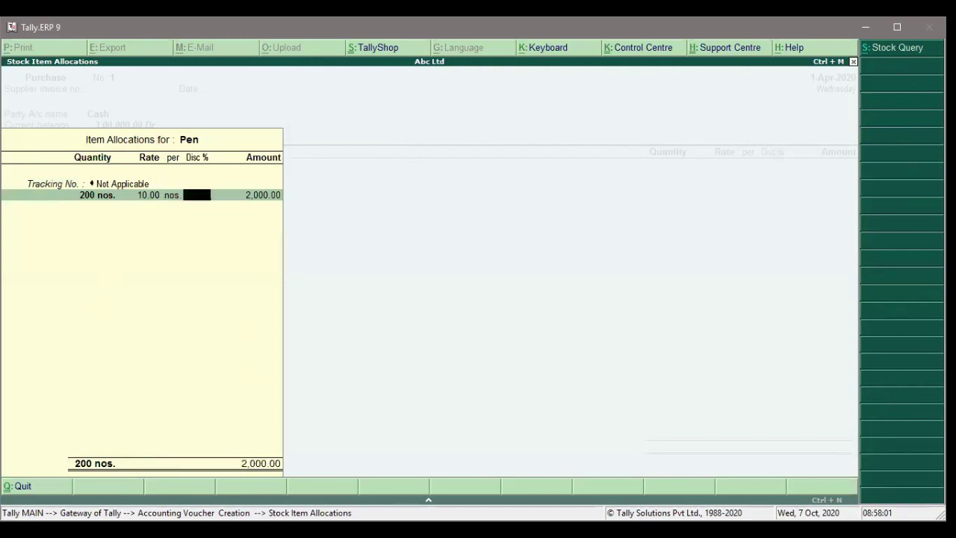
key("Return")
key("Return")
key("Return")
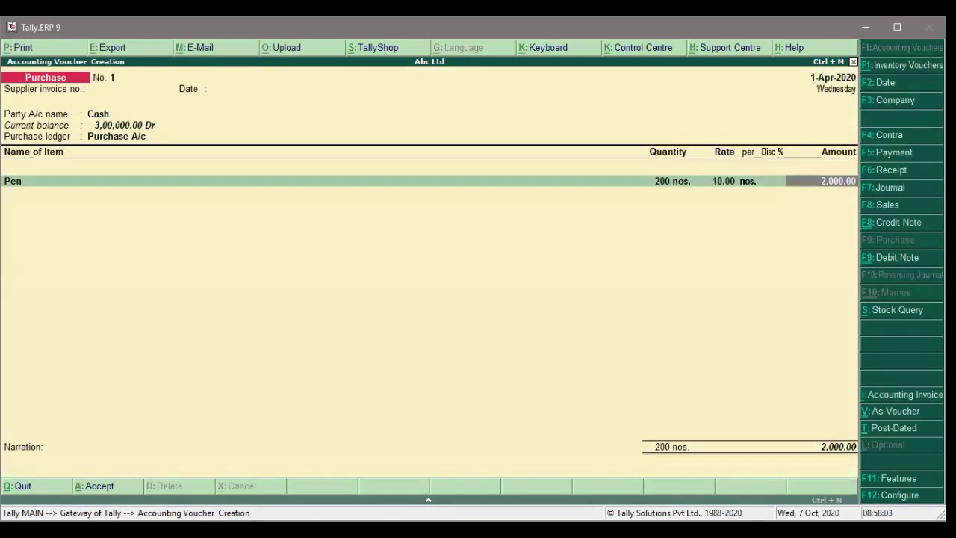
key("Return")
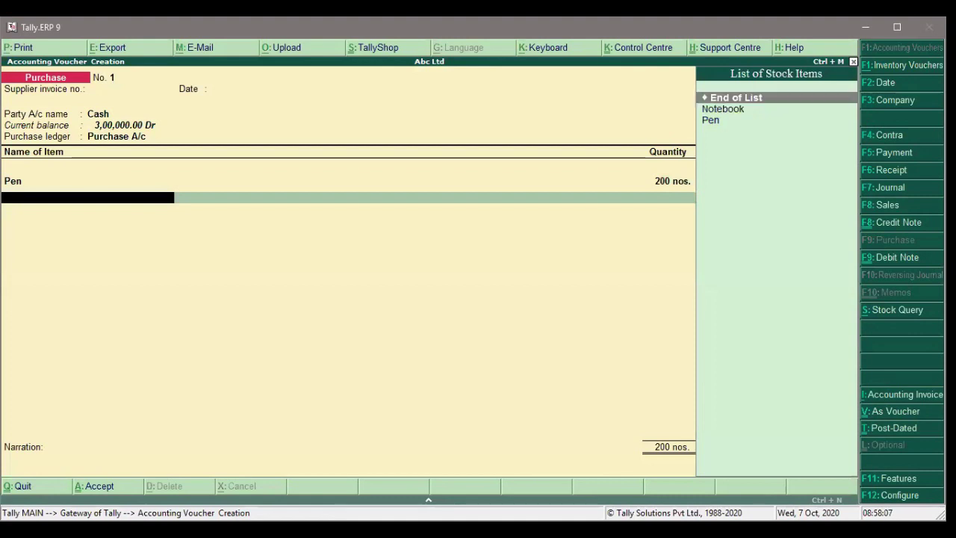
Add the Notebook stock item to the purchase with its tracking number set to Not Applicable.
key("Down")
key("Return")
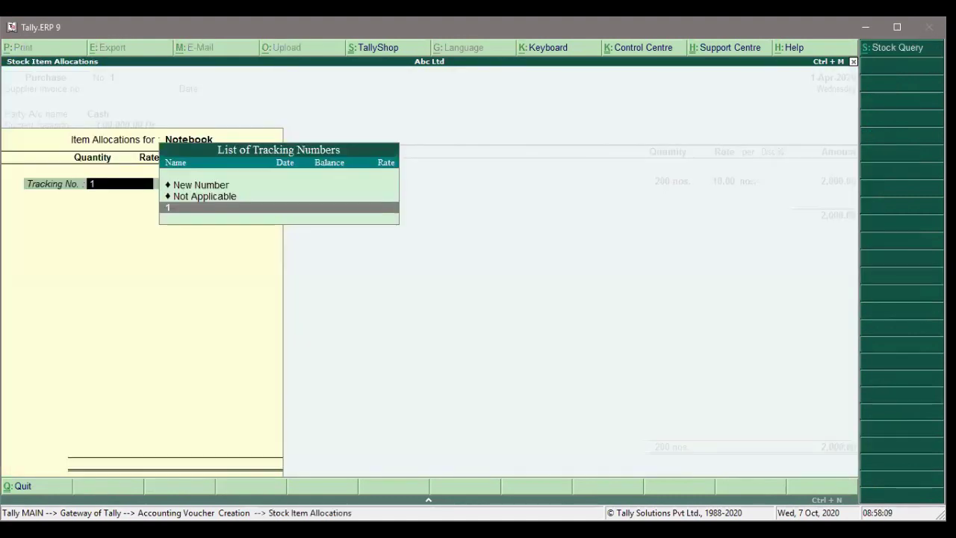
key("Up")
key("Up")
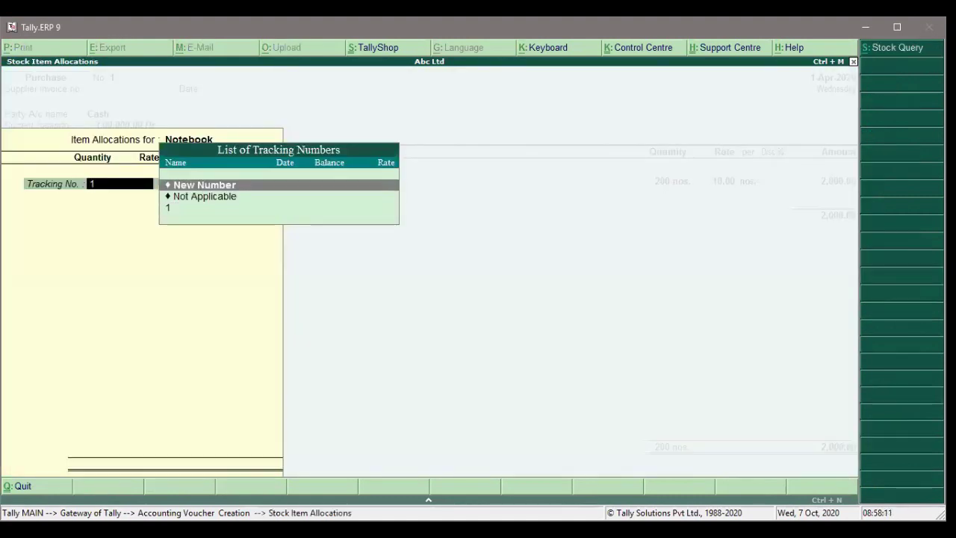
key("Down")
key("Return")
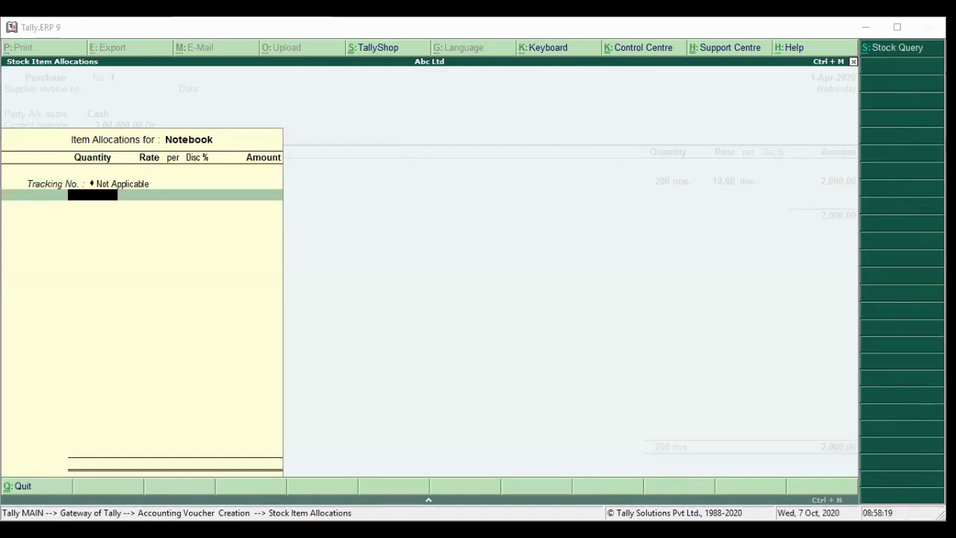
Allocate 30 nos. of Notebook at a rate of 22 per nos. without discount, and accept the item line.
type("30")
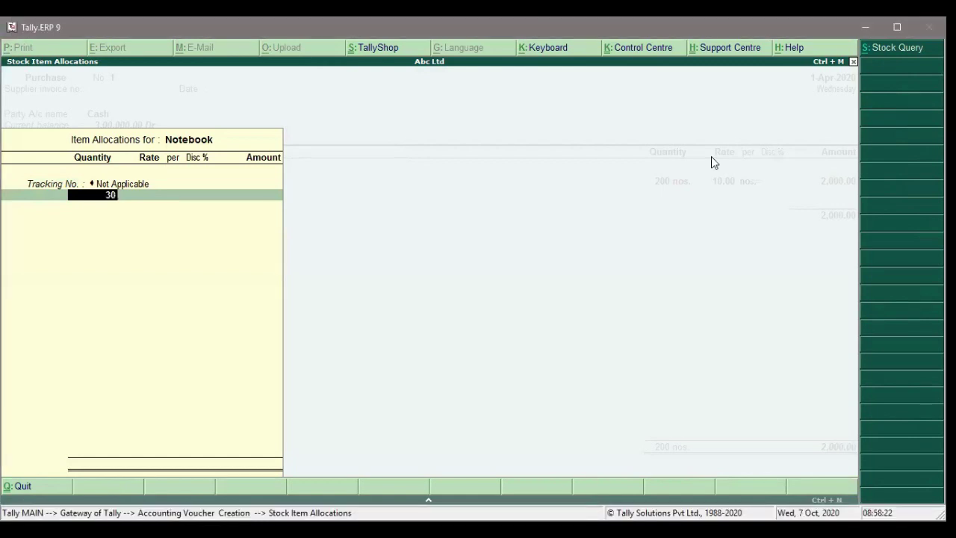
key("Return")
type("22")
key("Return")
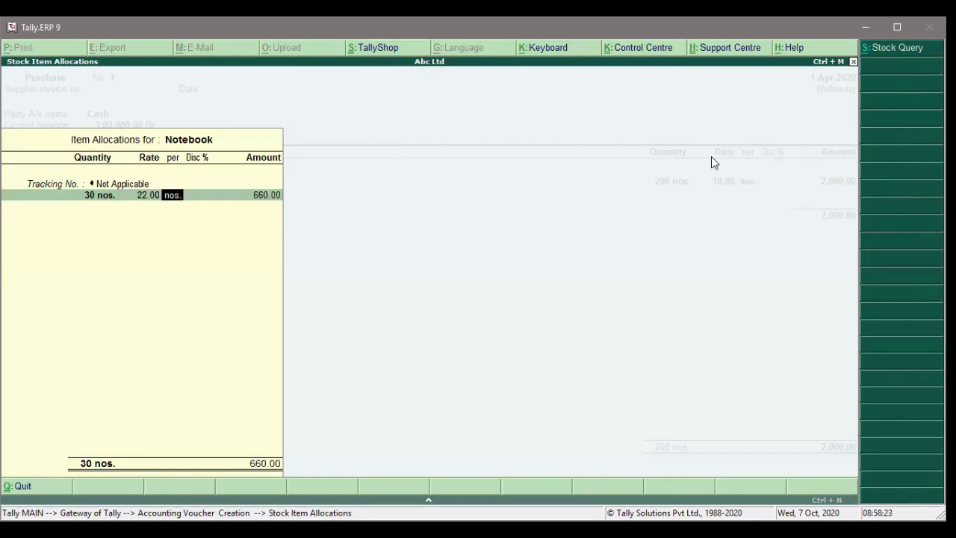
key("Return")
key("Return")
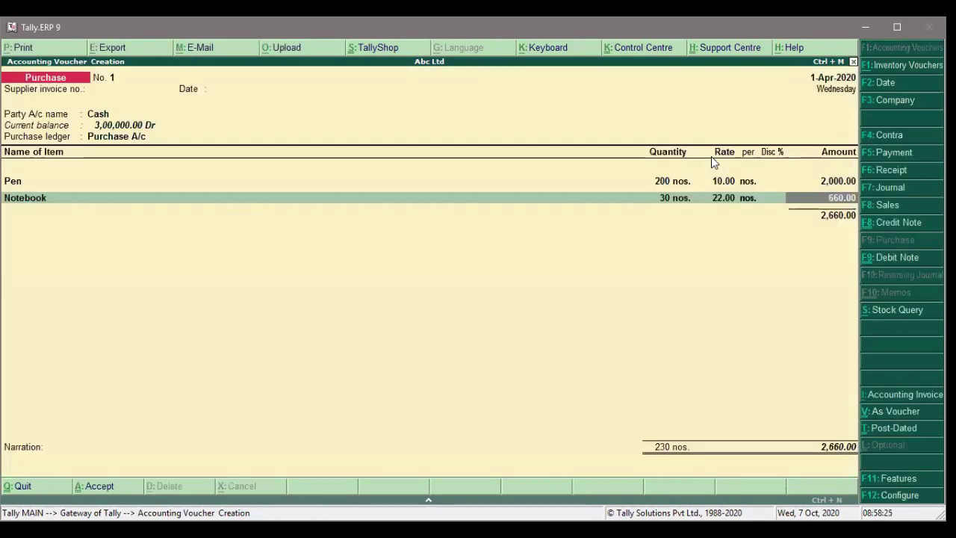
key("Return")
End the item list and save the purchase voucher without a narration.
key("Return")
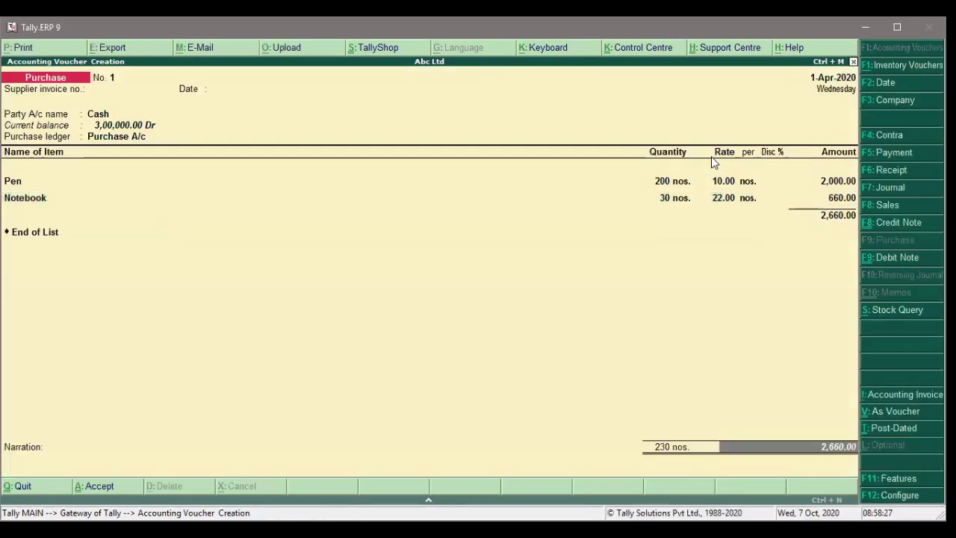
key("Return")
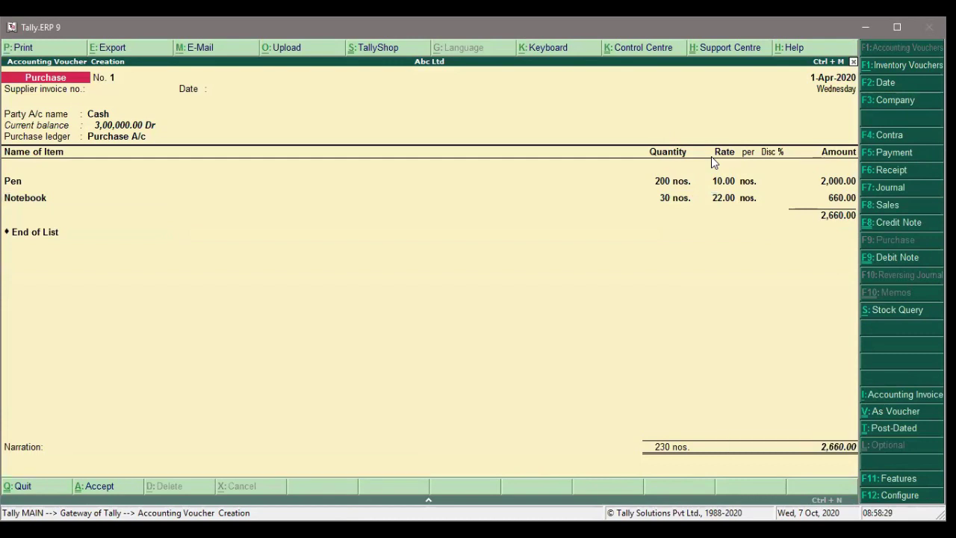
key("Return")
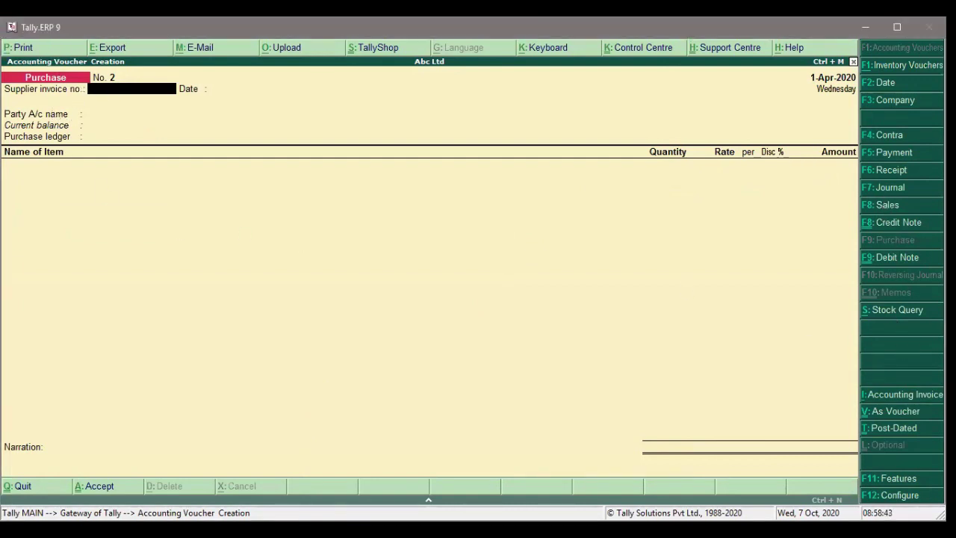
Start a Sales voucher without a reference number and choose the customer's ledger as the party account.
key("F8")
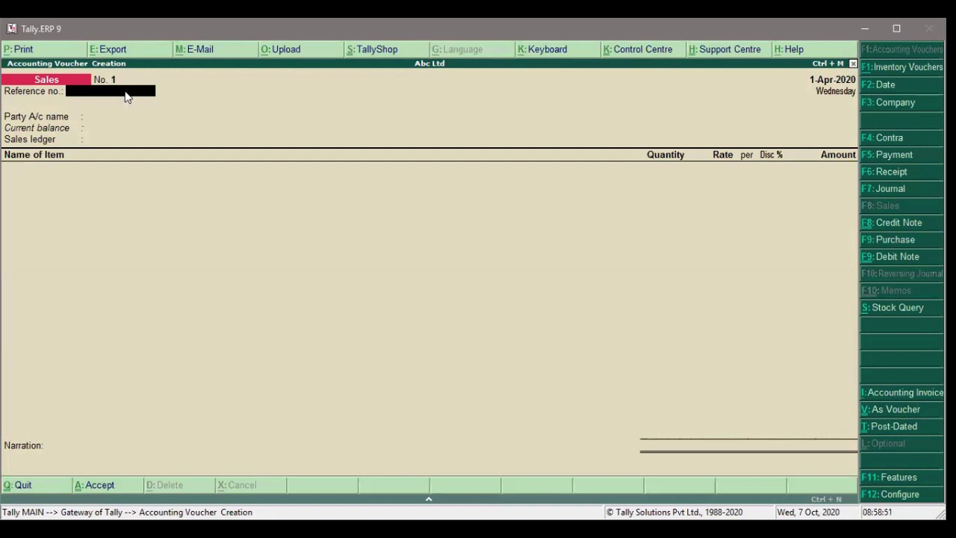
key("Return")
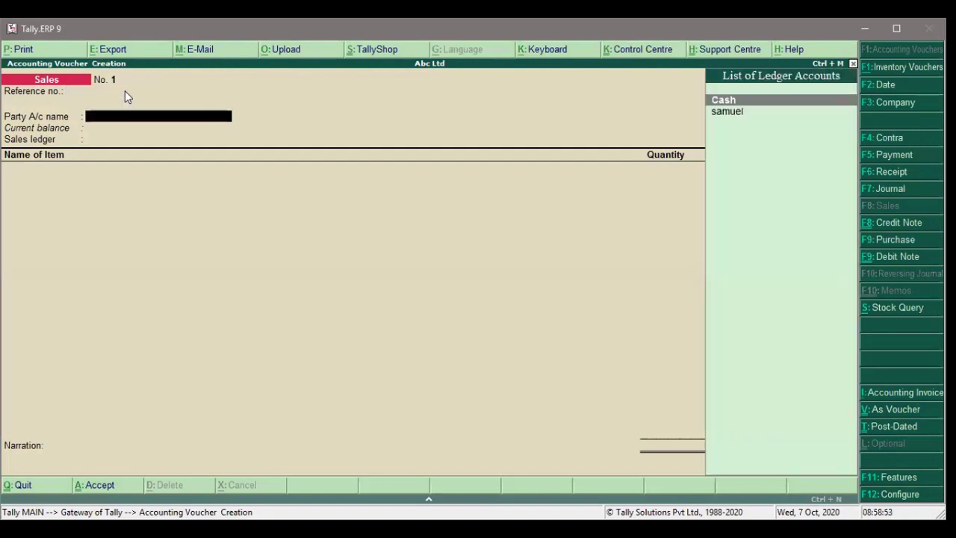
key("Down")
key("Return")
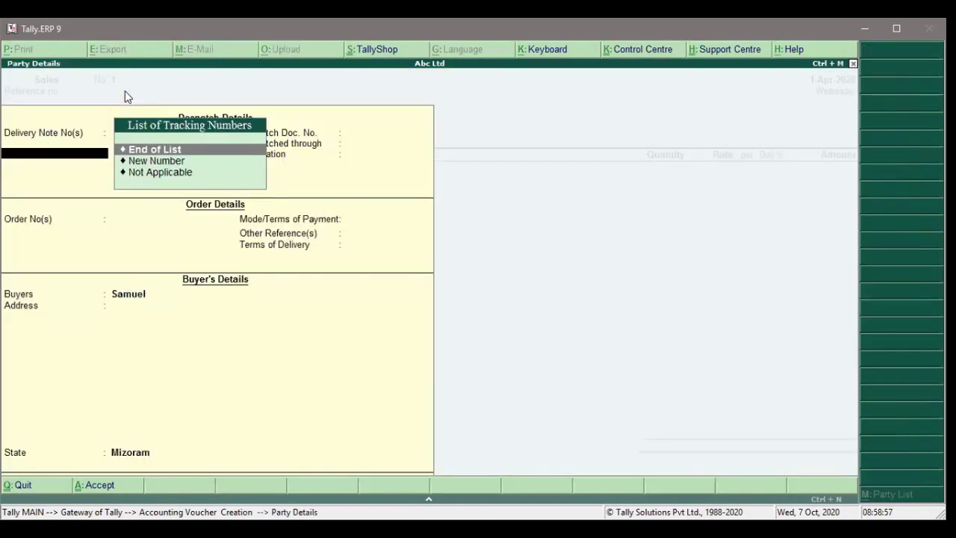
Accept the buyer's details without delivery note, despatch or order information, and select Sales A/c as the sales ledger.
key("Return")
key("Return")
key("Return")
key("Return")
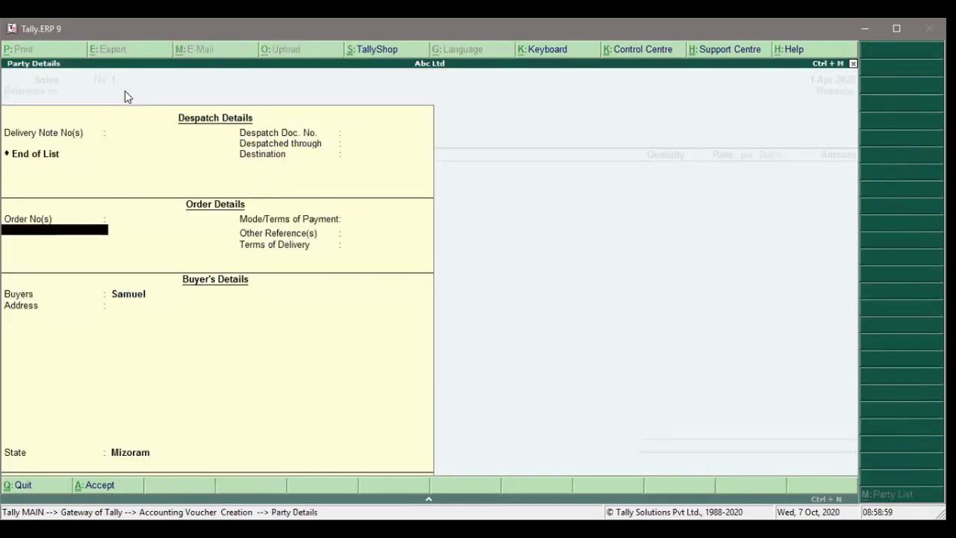
key("Return")
key("Return")
key("Return")
key("Return")
key("Return")
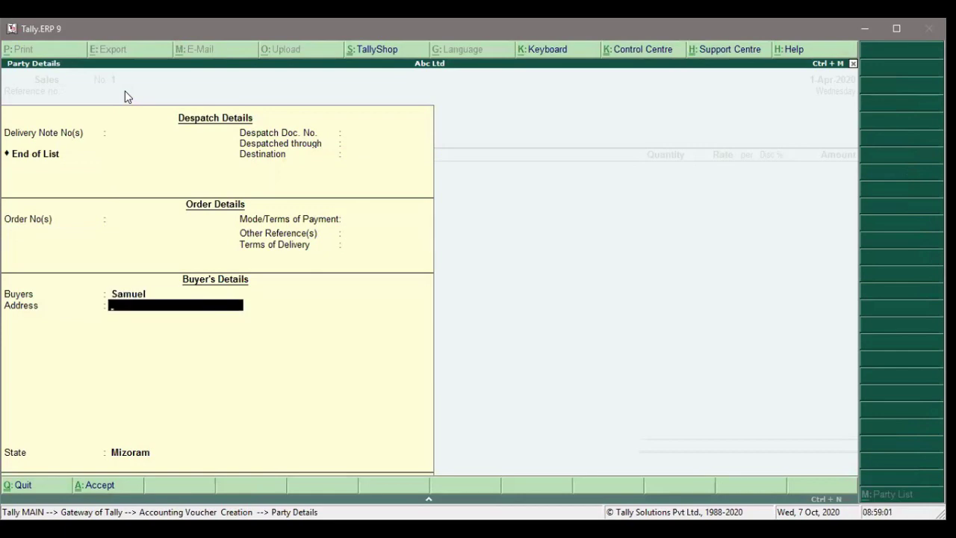
key("Return")
key("Return")
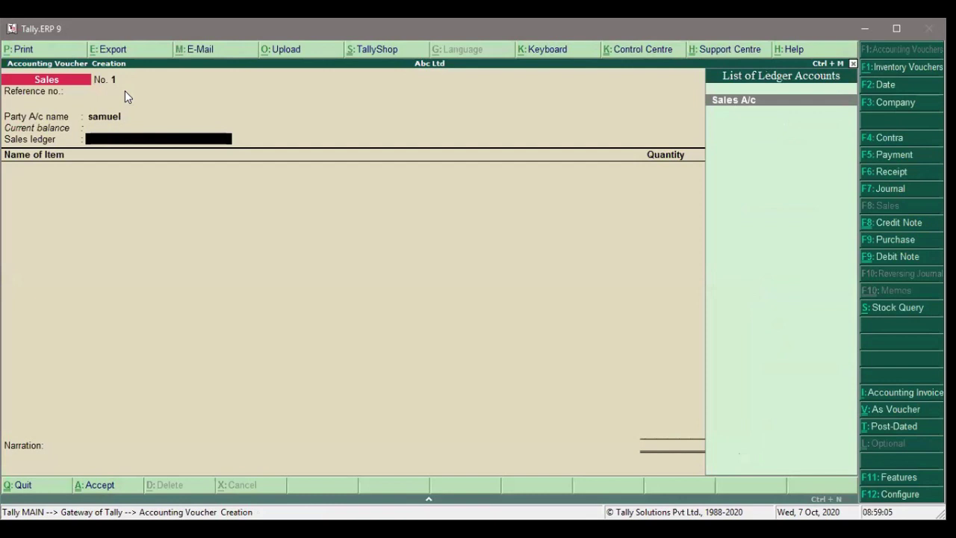
key("Return")
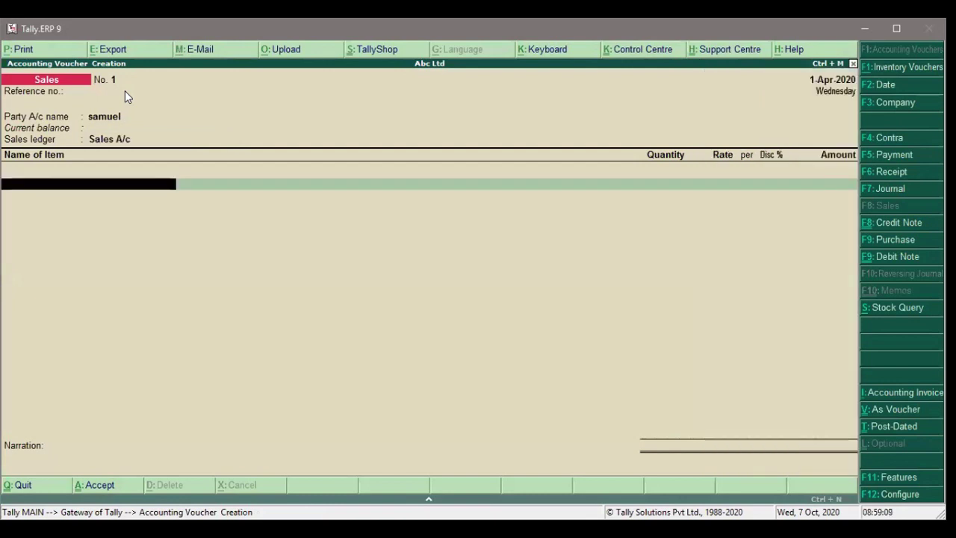
Add Pen as the first stock item of the sales voucher, with its tracking number set to Not Applicable.
left_click(62, 184)
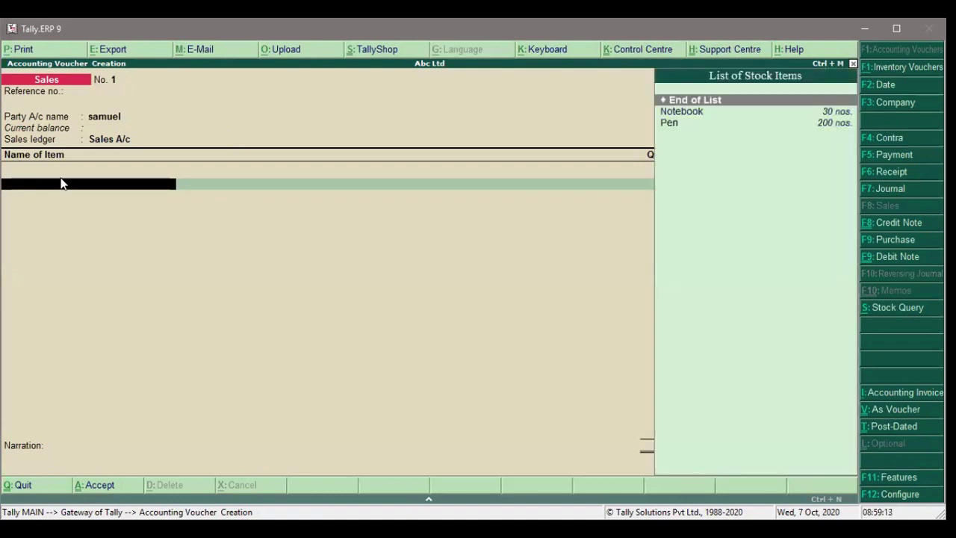
key("Down")
key("Down")
key("Return")
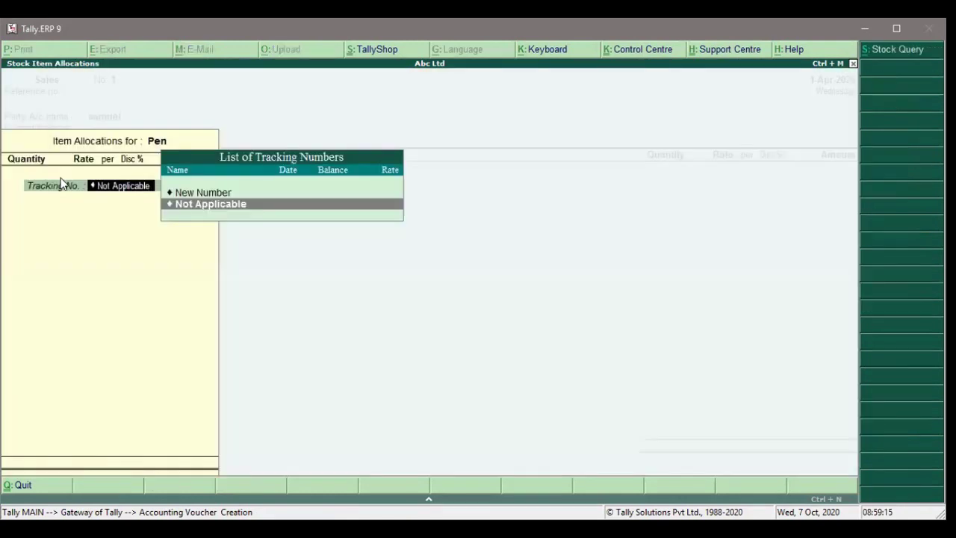
key("Return")
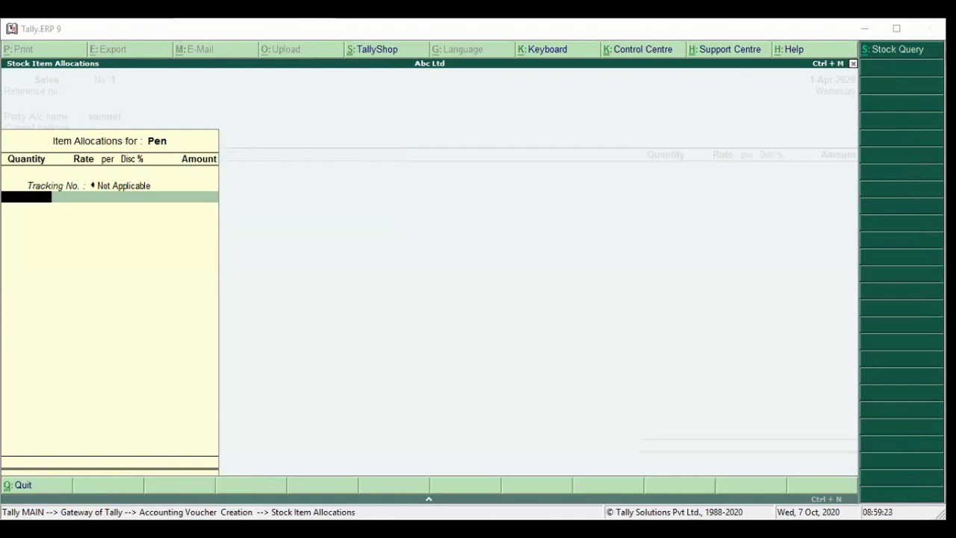
Allocate 100 nos. of Pen at a rate of 15 per nos. without discount, end the allocations and accept the item line.
left_click(727, 159)
type("100")
key("Return")
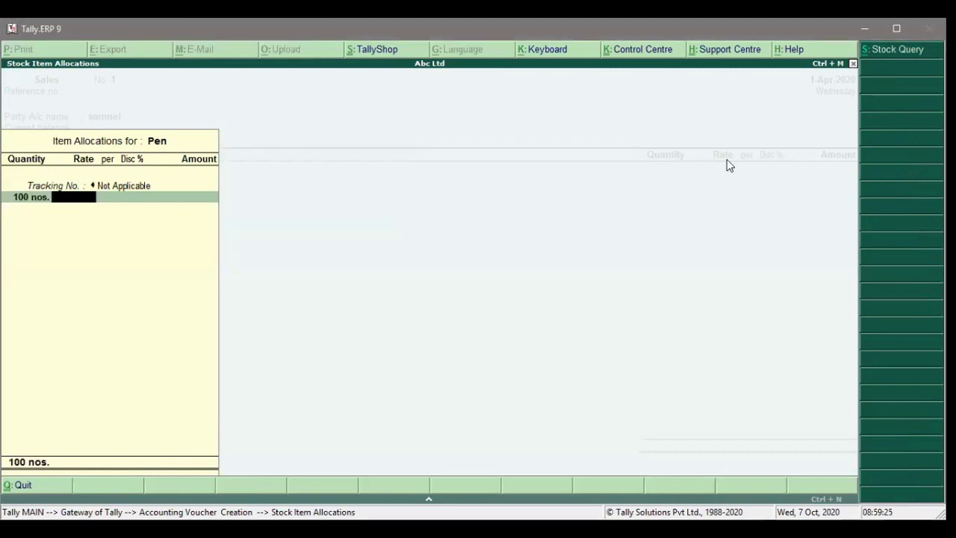
type("15")
key("Return")
key("Return")
key("Return")
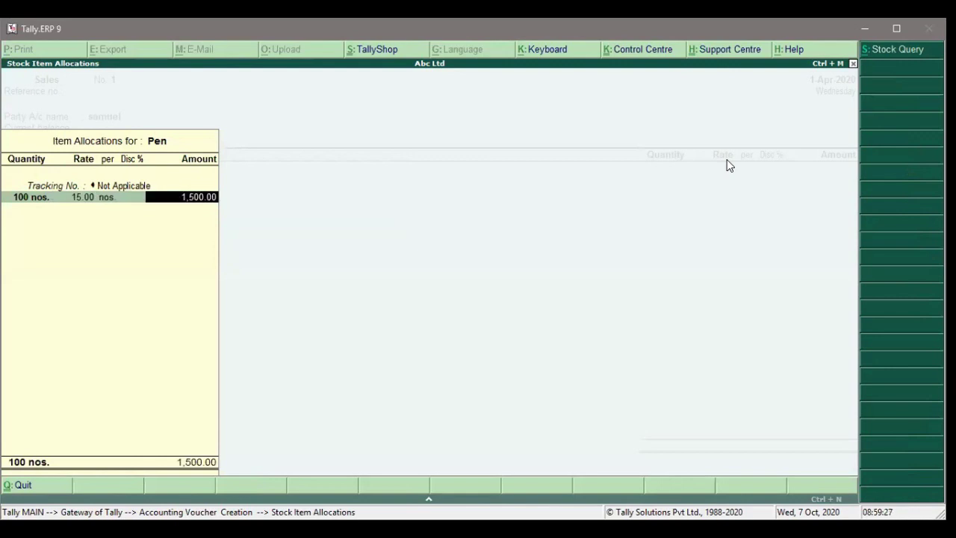
key("Return")
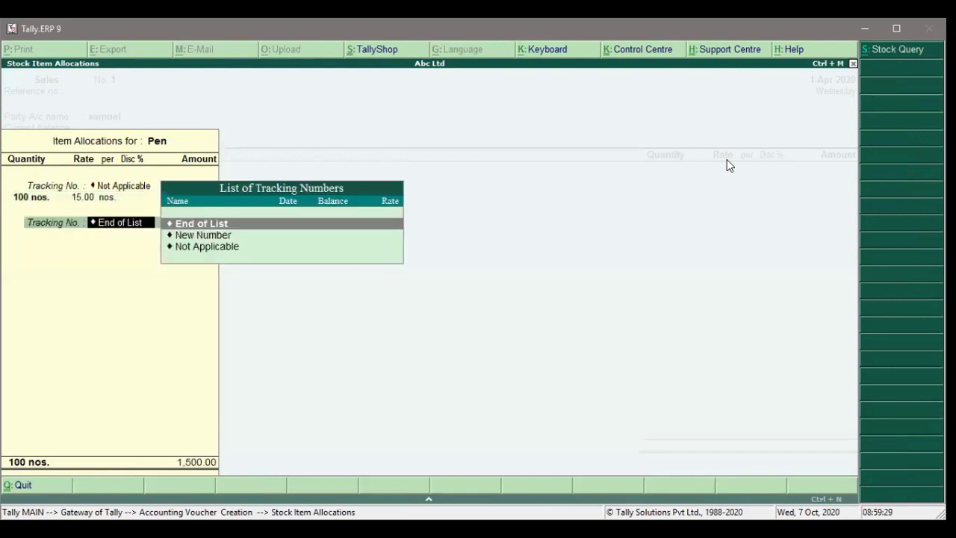
key("Down")
key("Up")
key("Return")
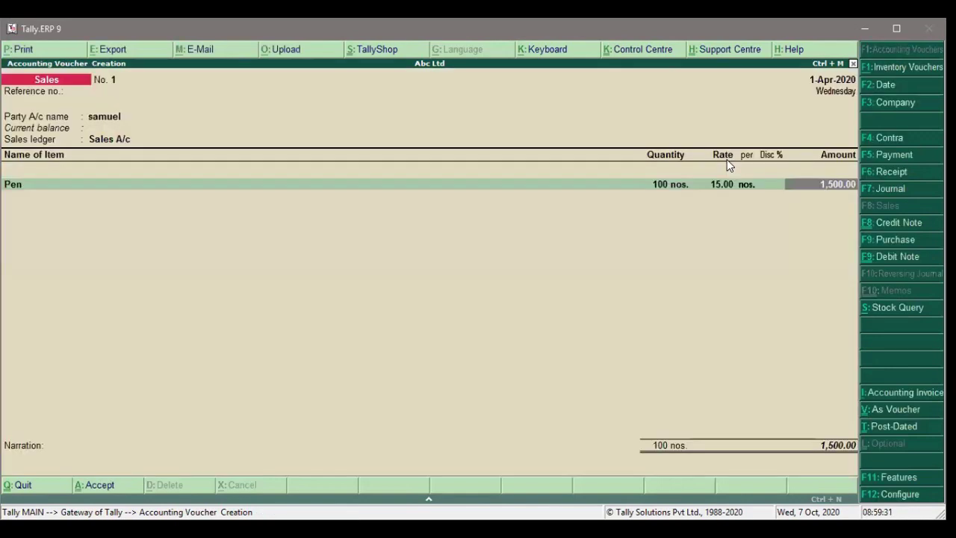
key("Return")
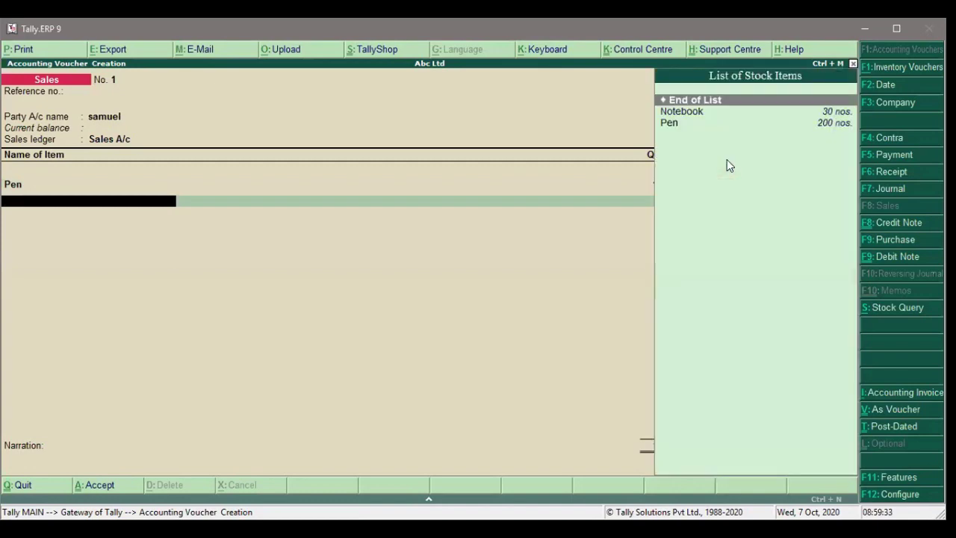
Add Notebook as the second item with tracking Not Applicable, 10 nos. at a rate of 30 per nos. without discount, and accept the line.
key("Down")
key("Return")
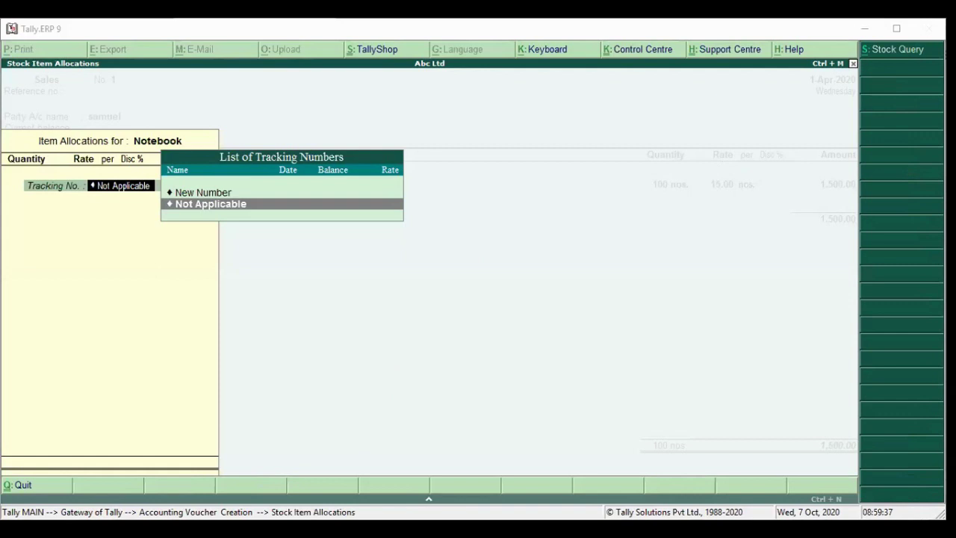
key("Return")
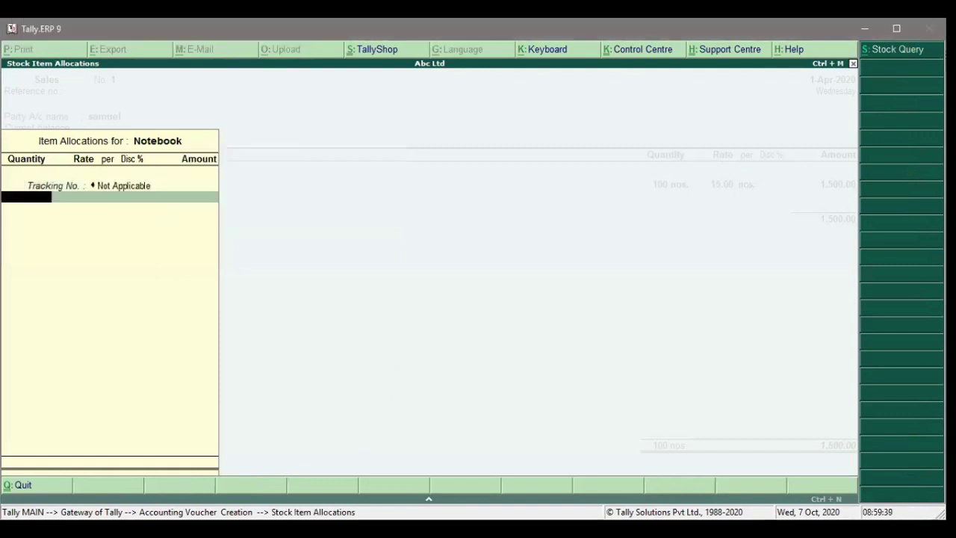
type("10")
key("Return")
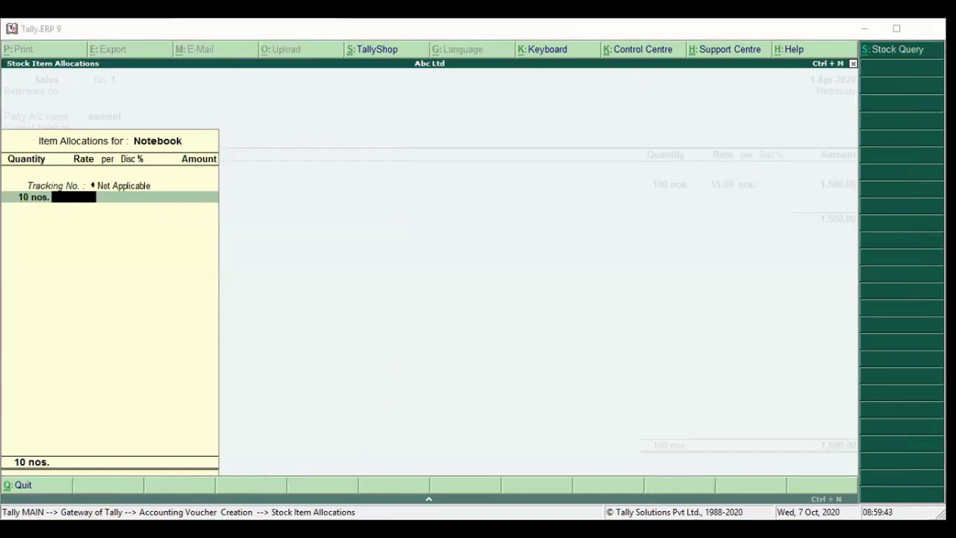
type("30")
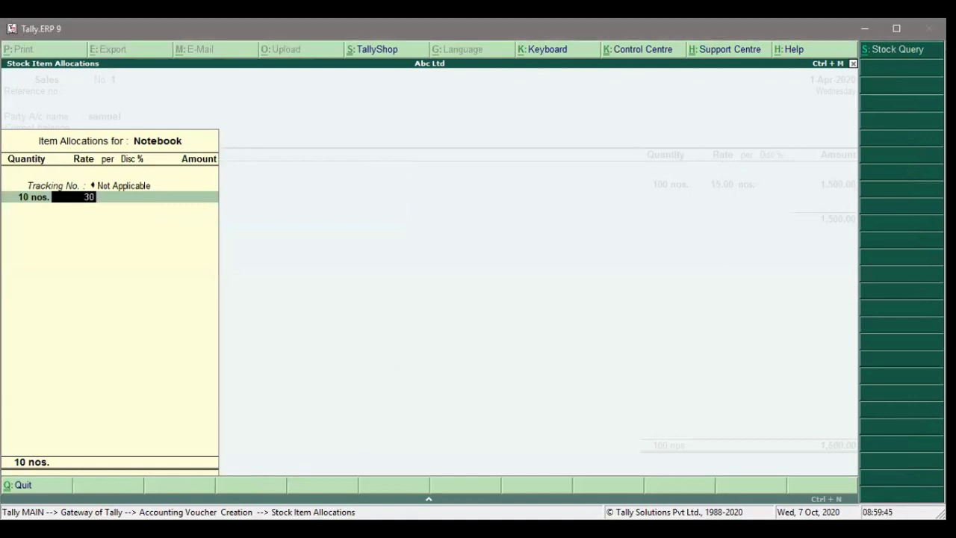
key("Return")
key("Return")
key("Return")
key("Return")
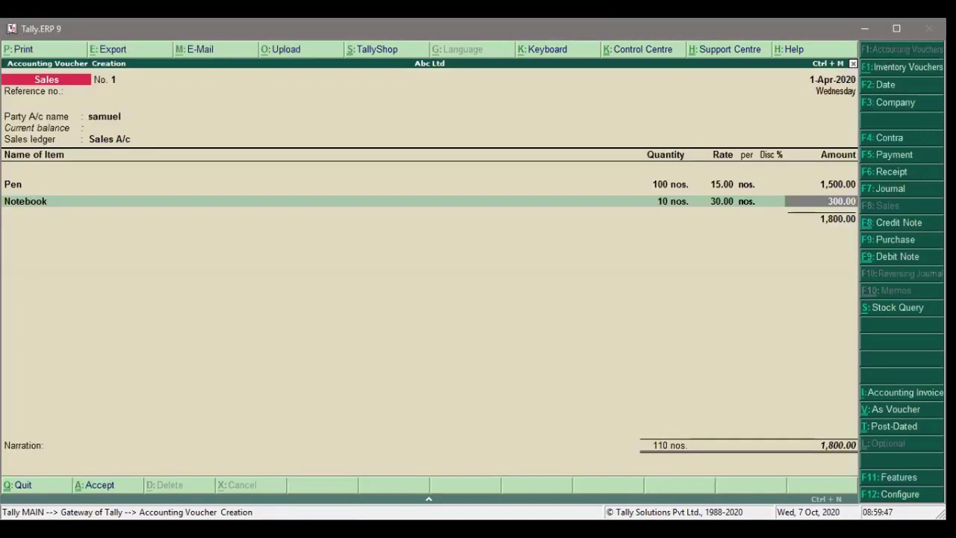
key("Return")
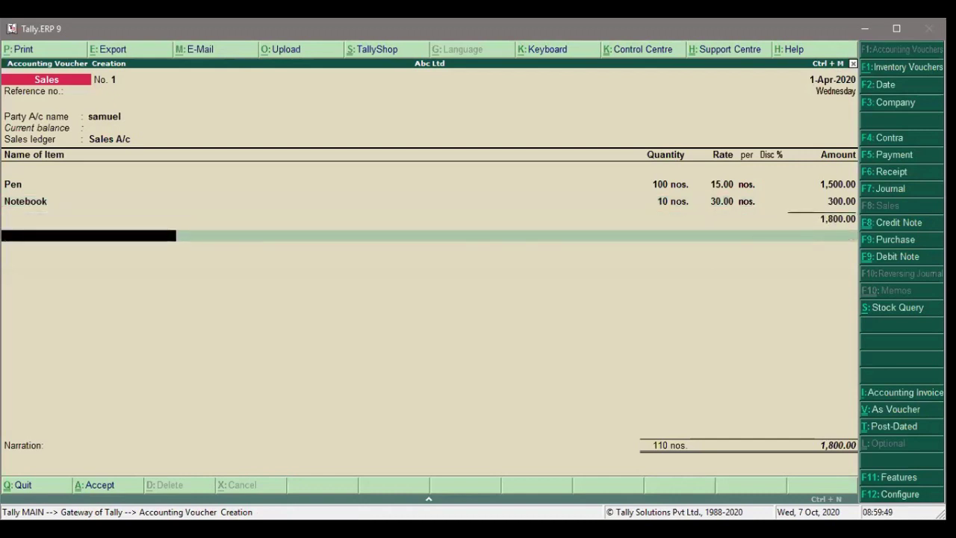
End the item list and save the sales voucher without a narration.
key("Return")
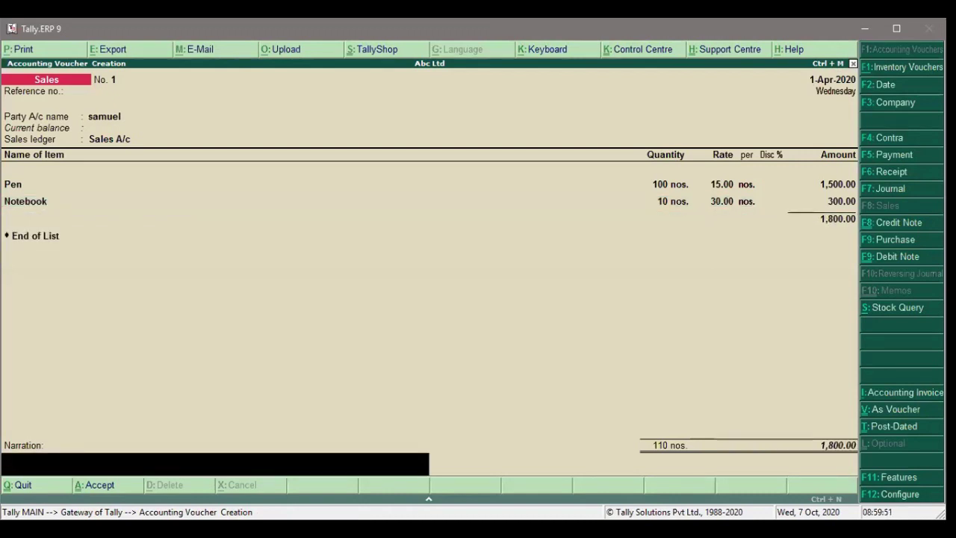
key("Return")
key("Return")
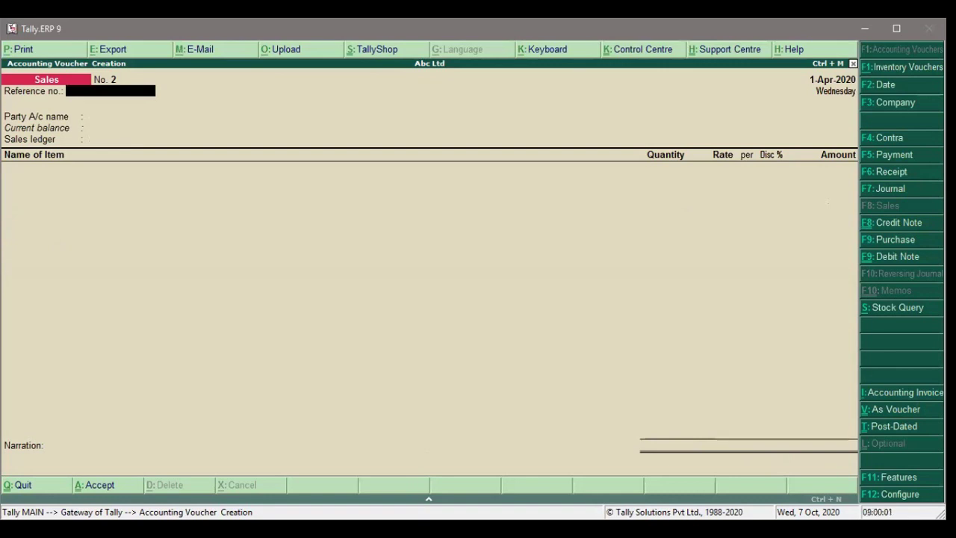
Quit voucher creation and return to the Gateway of Tally, keeping the program open.
key("Escape")
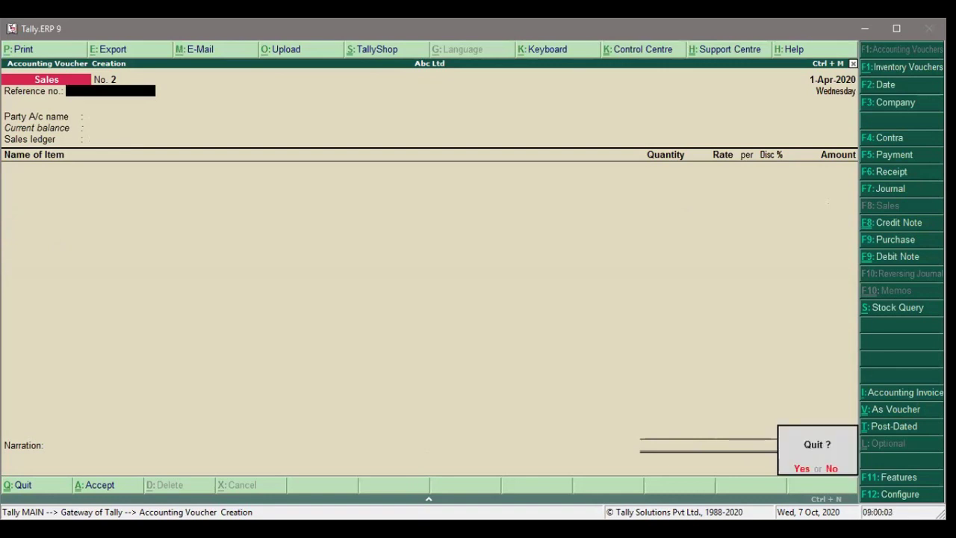
key("Return")
key("Escape")
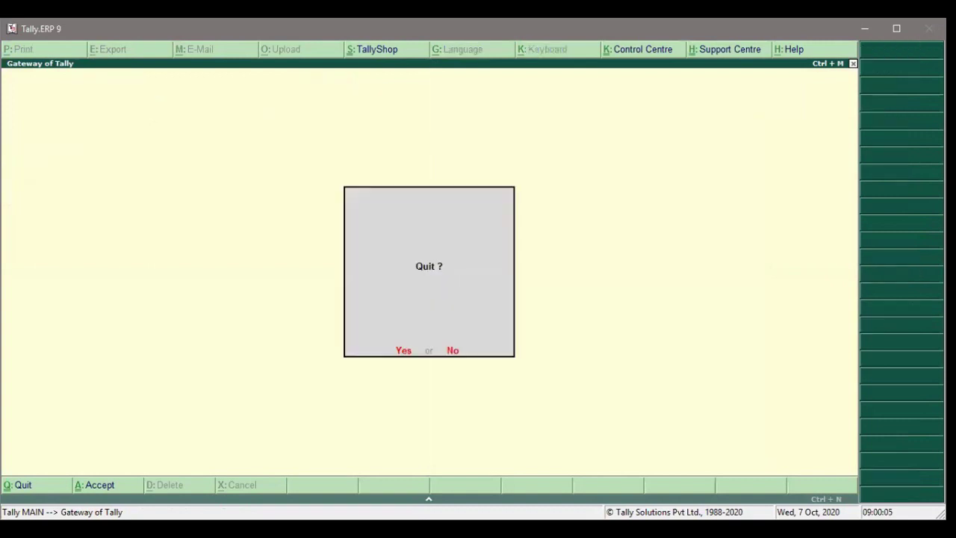
key("Escape")
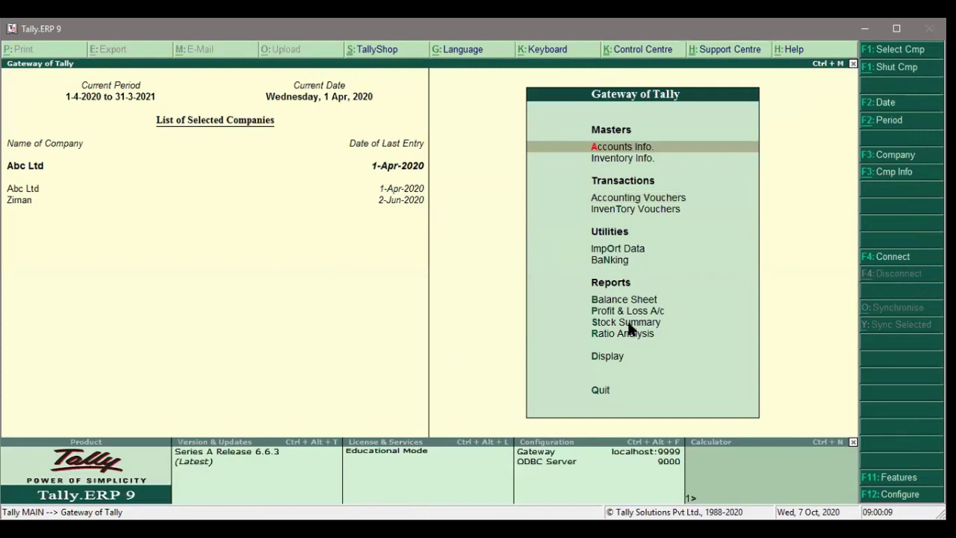
Open the Profit & Loss A/c report of Abc Ltd and show it in detailed form.
key("Down")
key("Down")
key("Down")
key("Down")
key("Down")
key("Down")
key("Down")
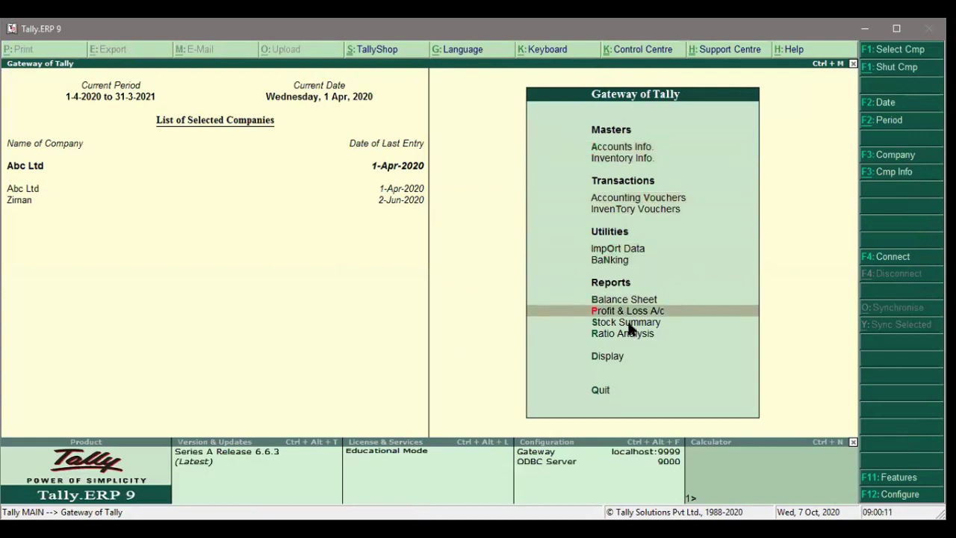
key("Return")
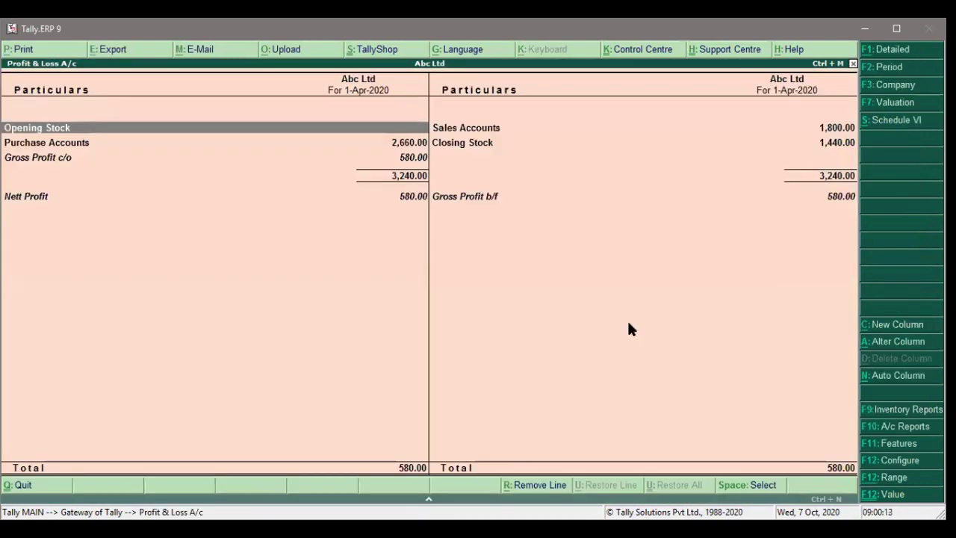
left_click(895, 51)
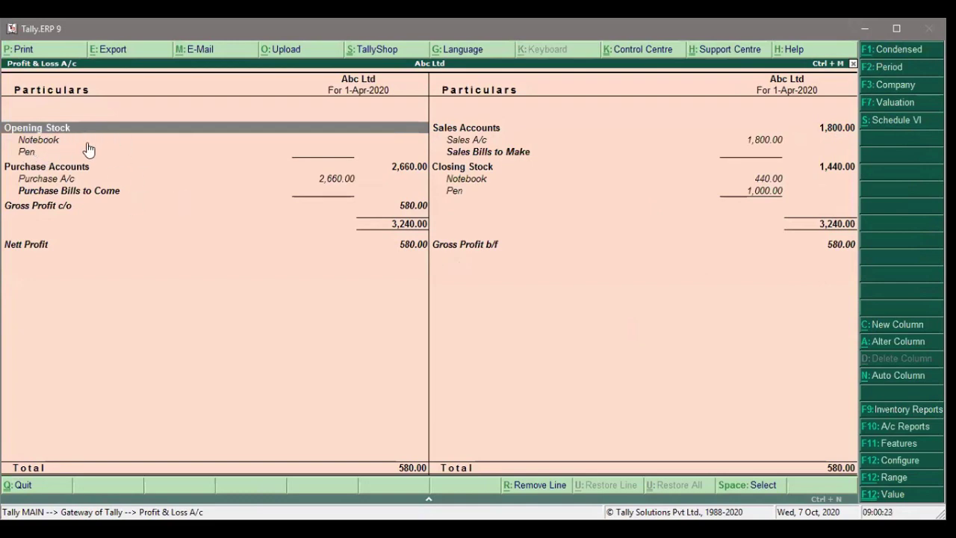
Examine the Purchase A/c and Gross Profit b/f lines, and close the report to return to the Gateway of Tally.
left_click(65, 183)
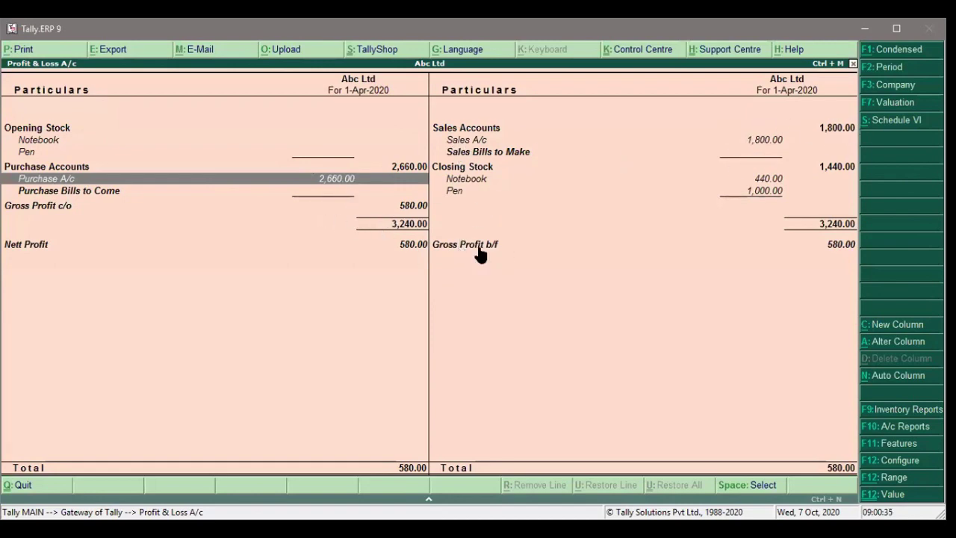
left_click(843, 249)
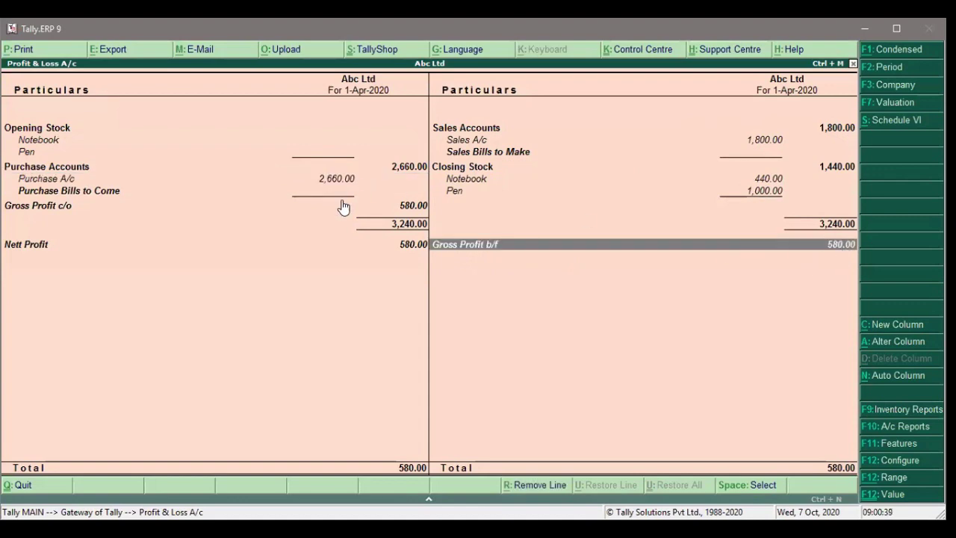
key("Escape")
key("Escape")
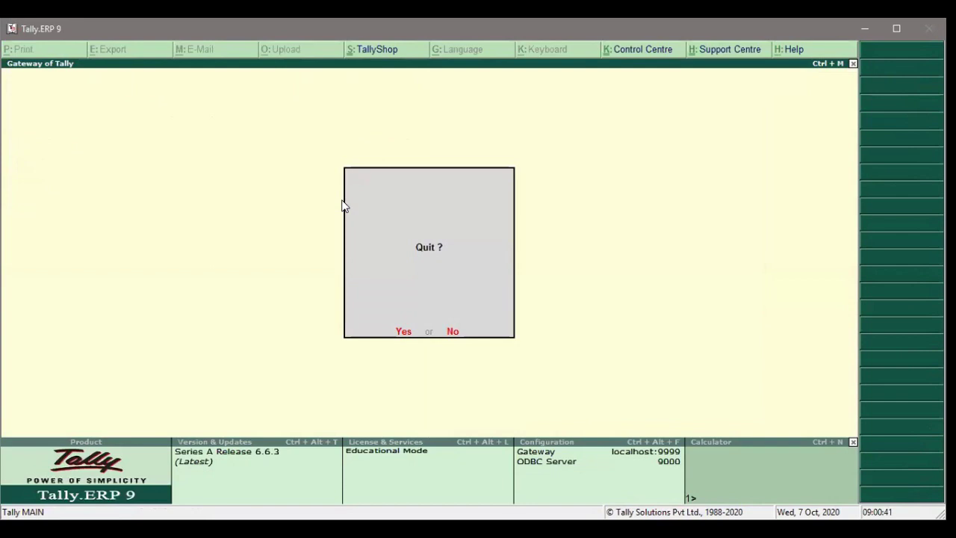
key("Escape")
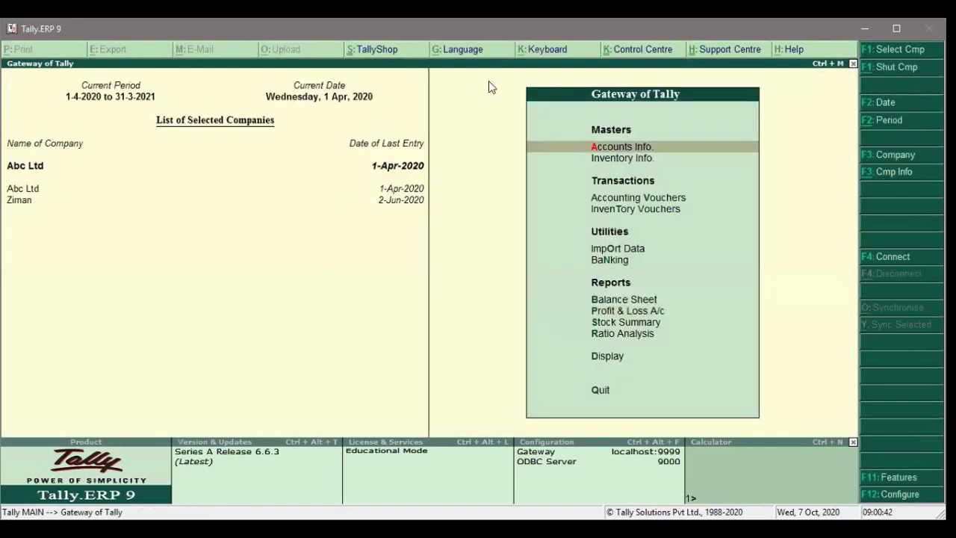